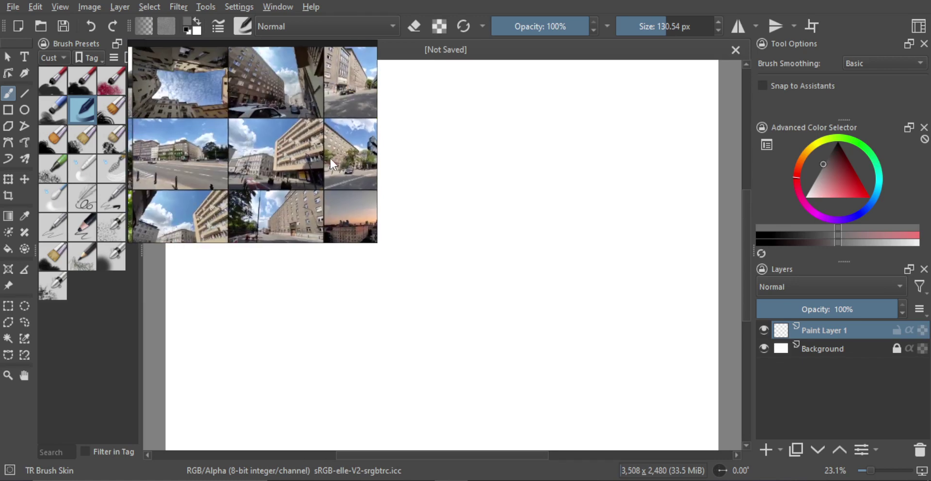
Choose the photo of the glass corner building on the reference board and fit the reference window around it
drag(383, 247, 589, 395)
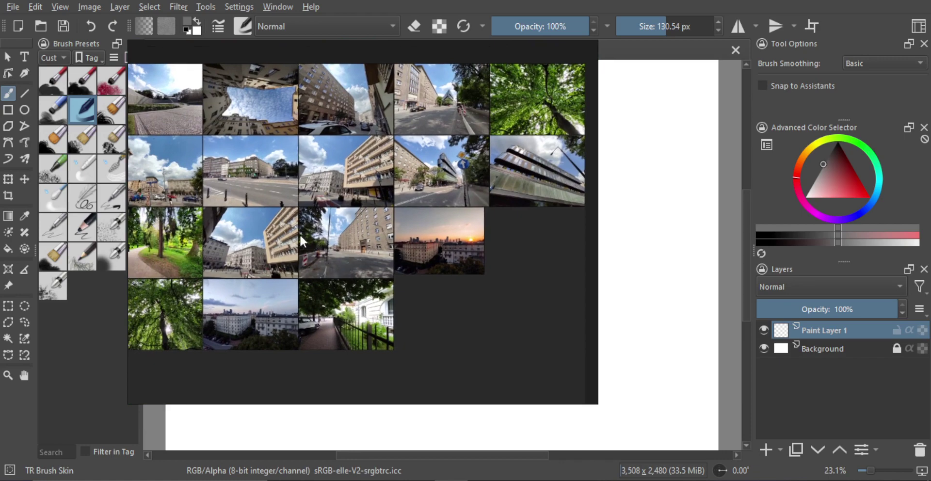
click(460, 166)
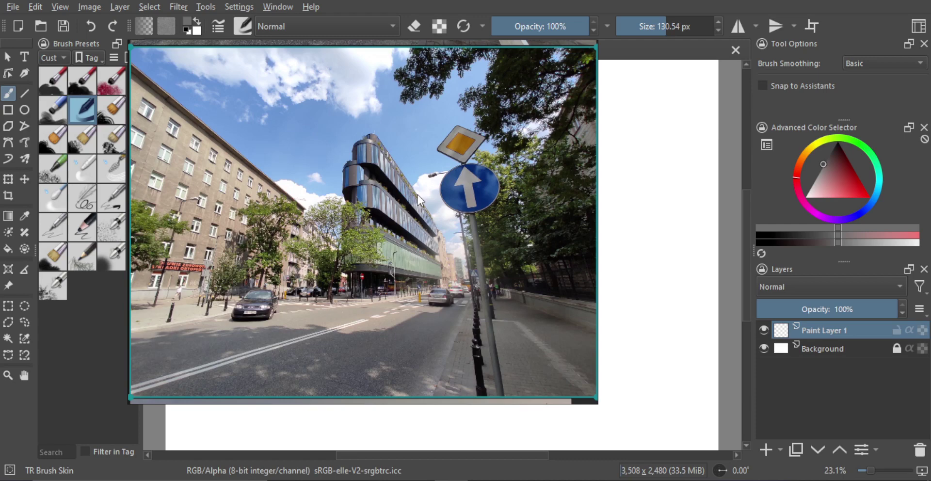
click(413, 225)
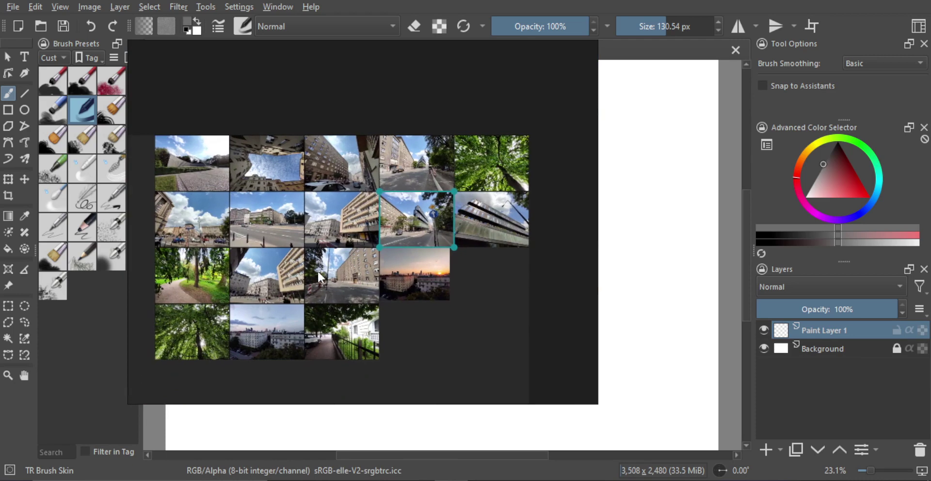
drag(307, 252, 384, 239)
drag(310, 224, 378, 235)
click(420, 196)
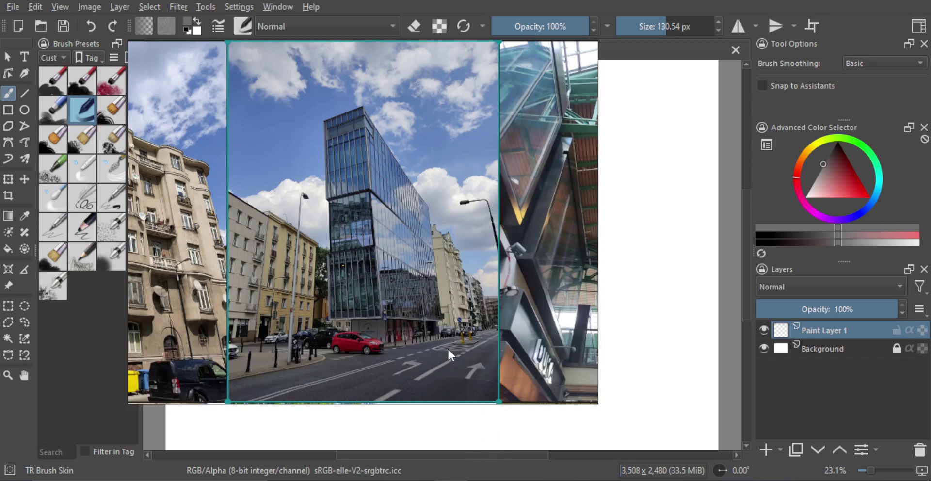
click(406, 298)
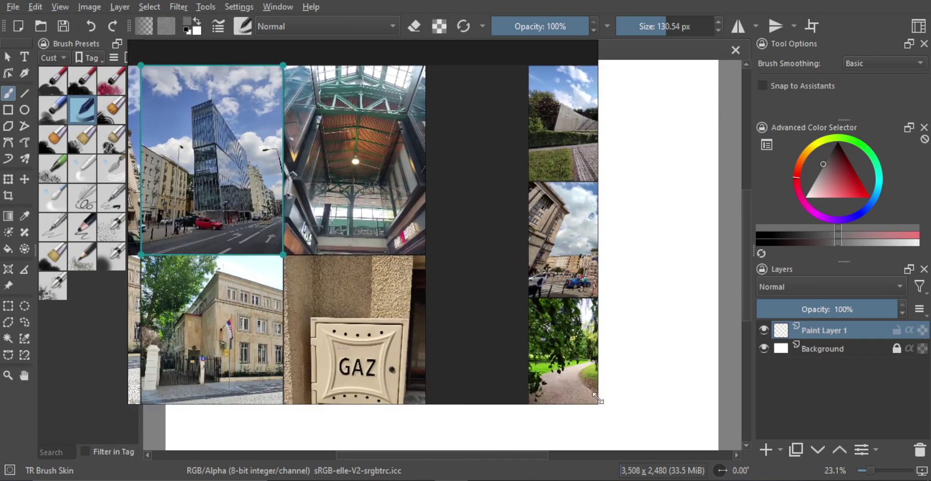
drag(597, 399, 292, 263)
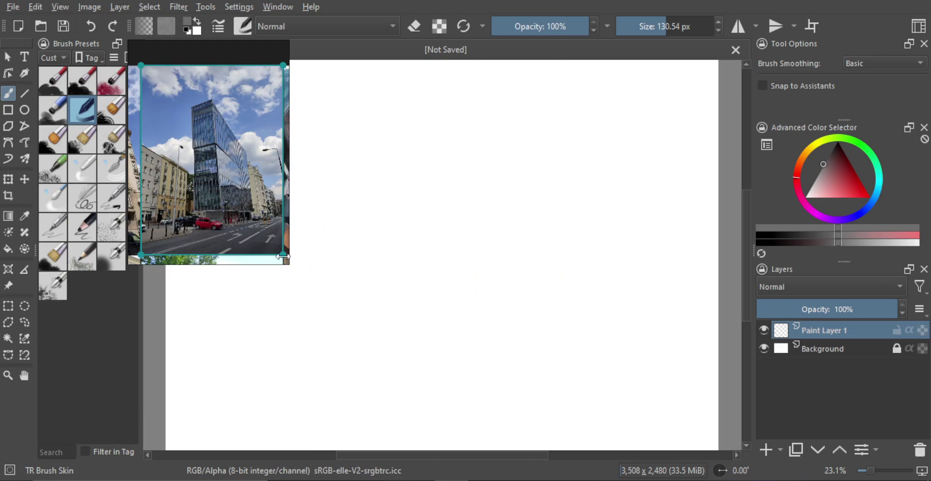
Using the TR Pincel Txtr brush, sketch a thick horizon line across the lower half of the canvas
click(80, 235)
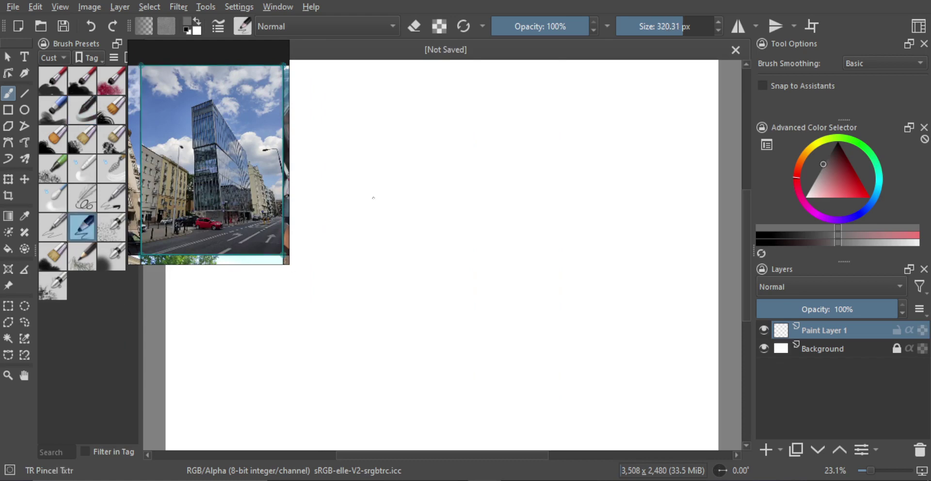
mouse_move(447, 208)
mouse_down()
mouse_move(459, 233)
mouse_move(438, 245)
mouse_move(454, 222)
mouse_move(442, 225)
mouse_move(464, 224)
mouse_up()
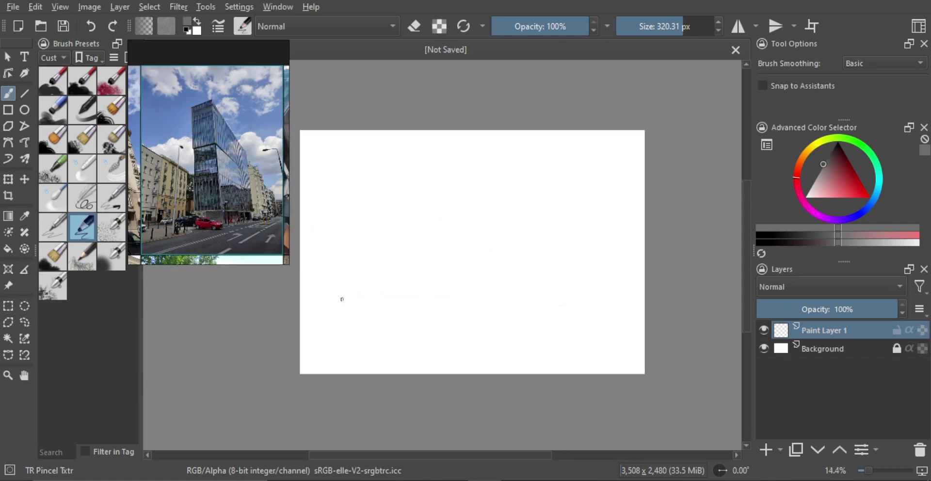
drag(330, 296, 595, 298)
drag(363, 294, 620, 307)
drag(331, 301, 485, 296)
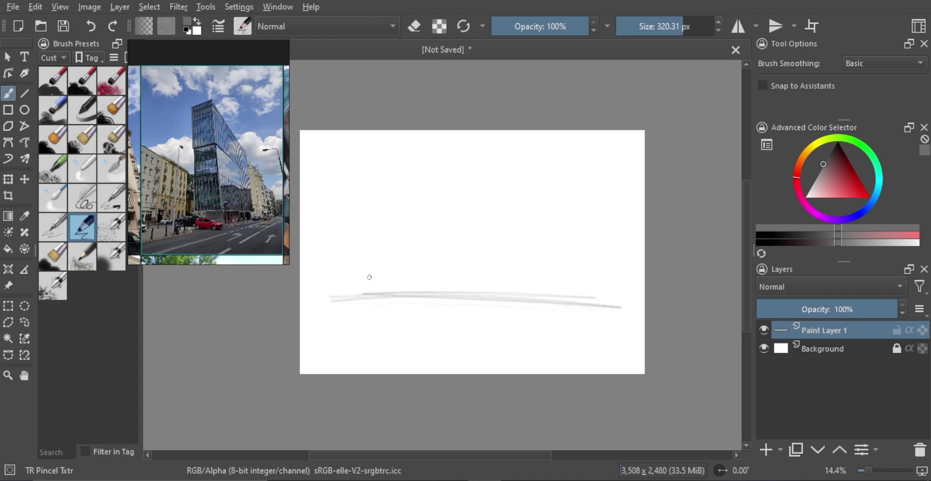
mouse_move(339, 291)
mouse_down()
mouse_move(574, 292)
mouse_move(310, 288)
mouse_move(569, 285)
mouse_move(417, 288)
mouse_move(469, 280)
mouse_move(516, 294)
mouse_move(398, 287)
mouse_move(629, 286)
mouse_up()
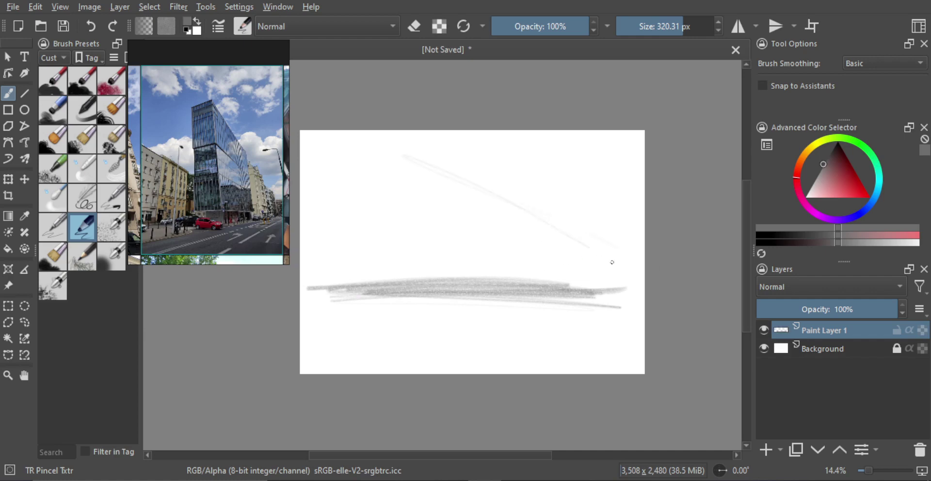
Sketch perspective guidelines from the canvas's upper-left area down to a vanishing point at the horizon's right end
drag(458, 165, 625, 276)
drag(421, 141, 615, 255)
drag(364, 173, 559, 251)
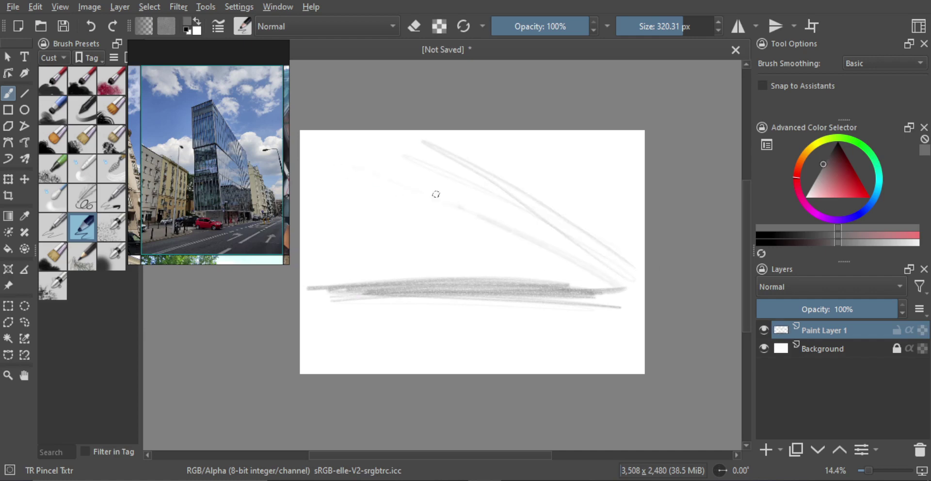
drag(436, 193, 313, 134)
drag(313, 133, 623, 285)
drag(301, 182, 618, 290)
mouse_move(618, 289)
mouse_down()
mouse_move(310, 224)
mouse_move(625, 283)
mouse_up()
drag(300, 242, 569, 289)
drag(301, 274, 628, 282)
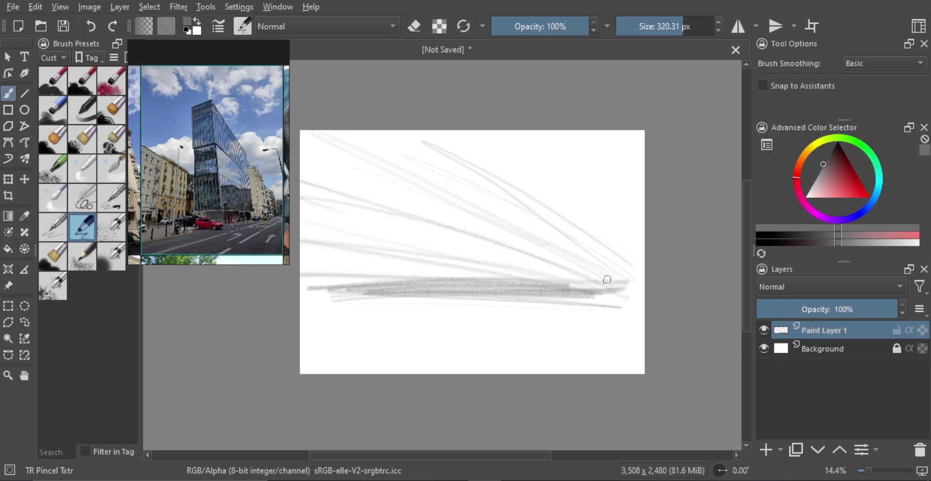
Sketch guidelines below the horizon, fanning from the canvas's left and bottom edges to the same vanishing point
drag(301, 310, 614, 281)
drag(315, 303, 448, 293)
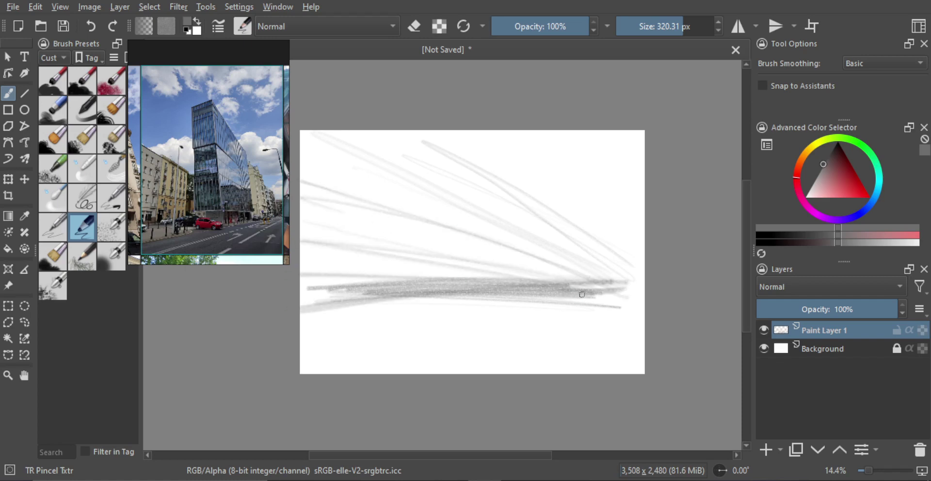
drag(300, 325, 608, 286)
mouse_move(337, 374)
mouse_down()
mouse_move(641, 285)
mouse_move(359, 366)
mouse_move(621, 285)
mouse_up()
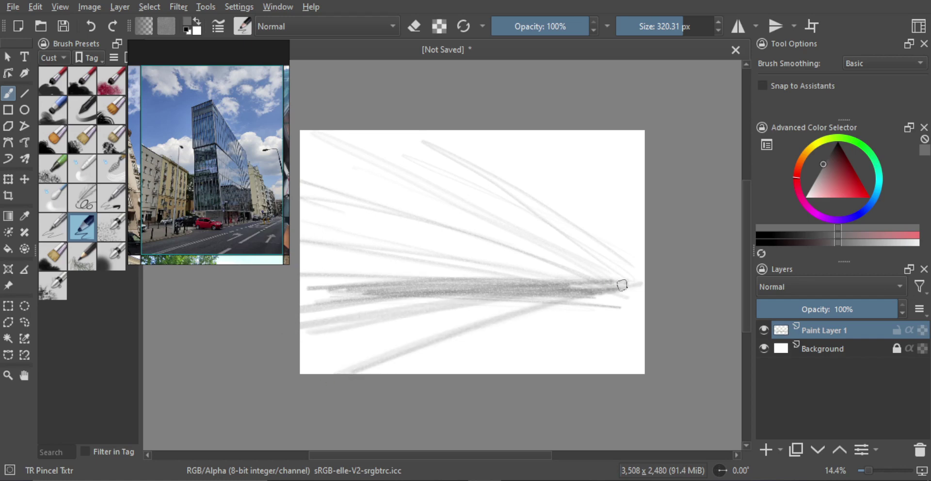
mouse_move(429, 373)
mouse_down()
mouse_move(526, 335)
mouse_move(615, 282)
mouse_move(583, 294)
mouse_move(503, 374)
mouse_up()
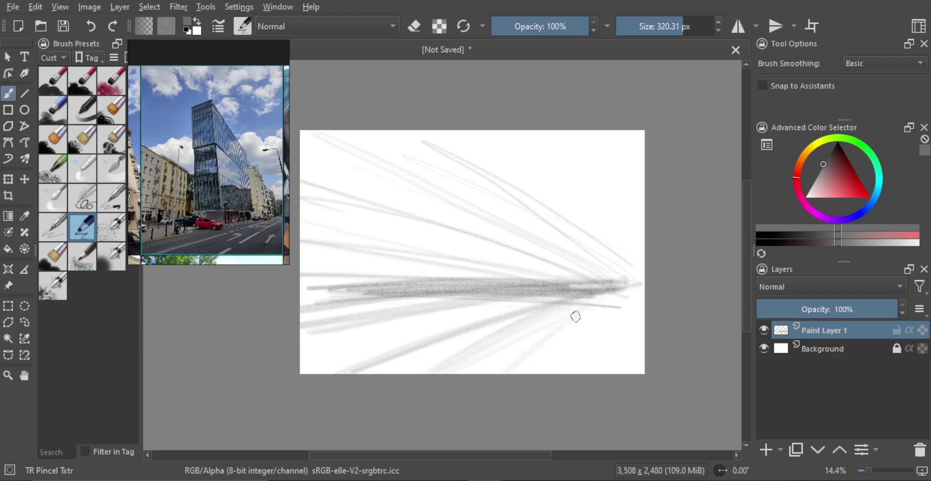
drag(604, 294, 489, 375)
mouse_move(627, 283)
mouse_down()
mouse_move(513, 374)
mouse_move(564, 380)
mouse_move(617, 308)
mouse_move(602, 373)
mouse_up()
drag(623, 308, 609, 373)
drag(630, 290, 626, 368)
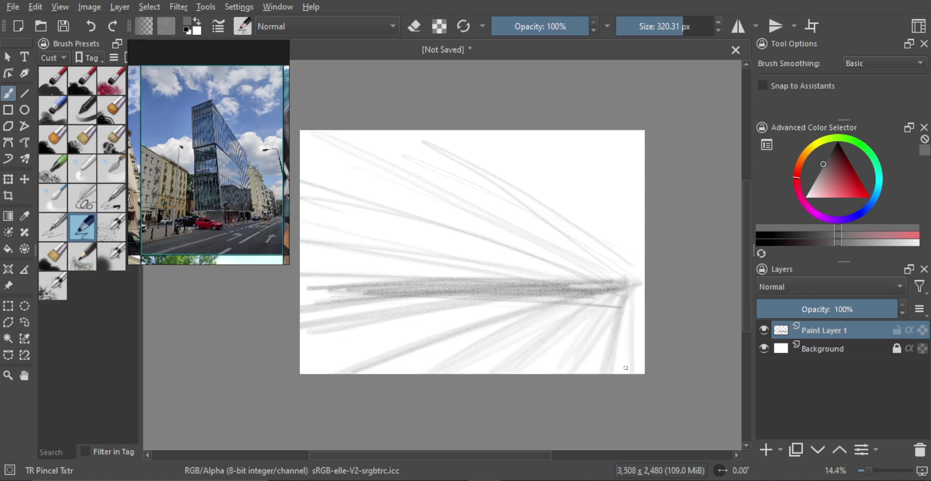
drag(630, 284, 634, 374)
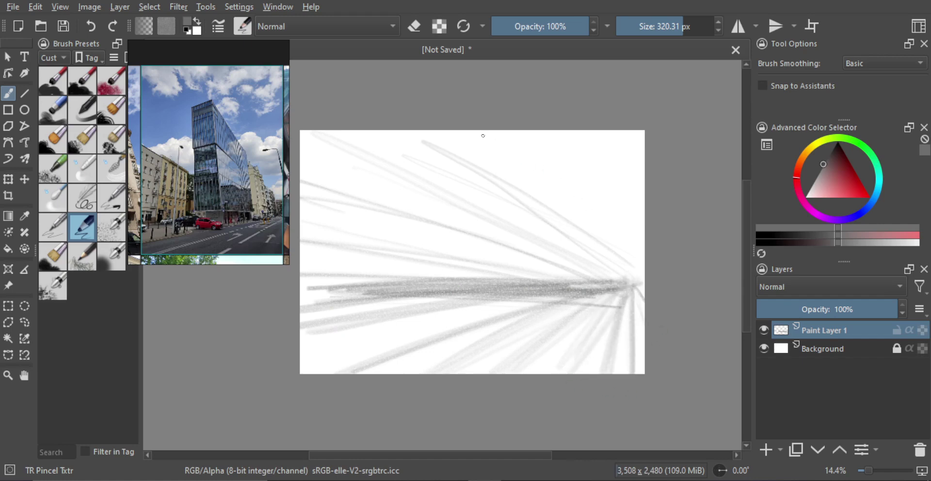
Add steep guidelines from the canvas's top edge down to the vanishing point
mouse_move(482, 132)
mouse_down()
mouse_move(611, 265)
mouse_move(625, 259)
mouse_up()
mouse_move(564, 135)
mouse_down()
mouse_move(625, 277)
mouse_move(623, 270)
mouse_up()
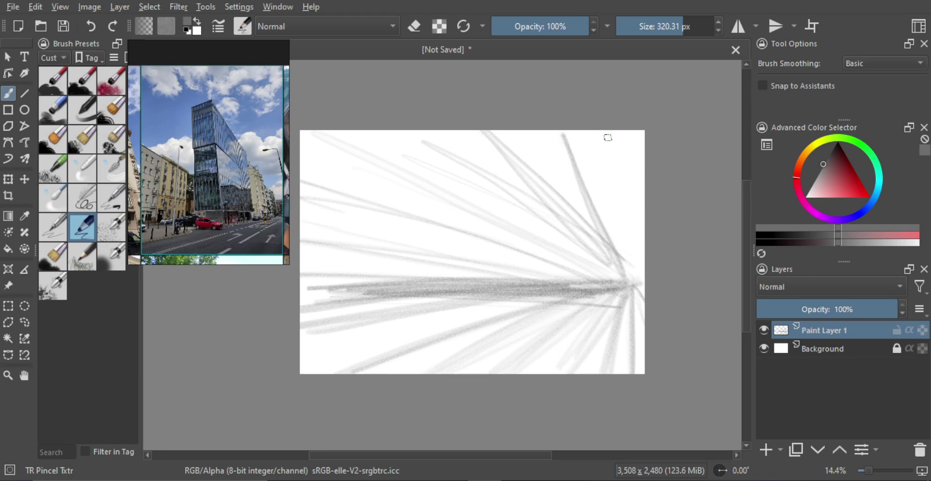
drag(610, 132, 628, 270)
drag(643, 145, 635, 268)
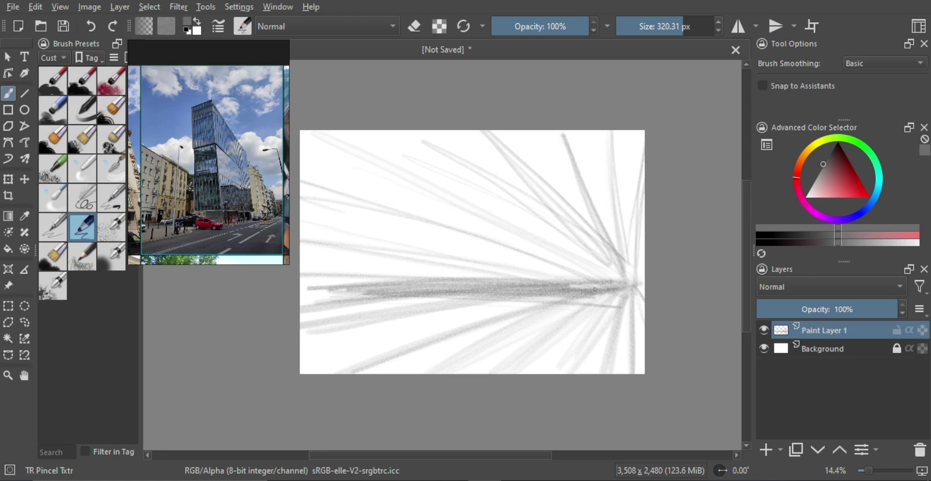
Strengthen the horizon and sketch a second set of gently sloping ground lines across the area beneath it
drag(405, 296, 643, 304)
drag(367, 292, 627, 294)
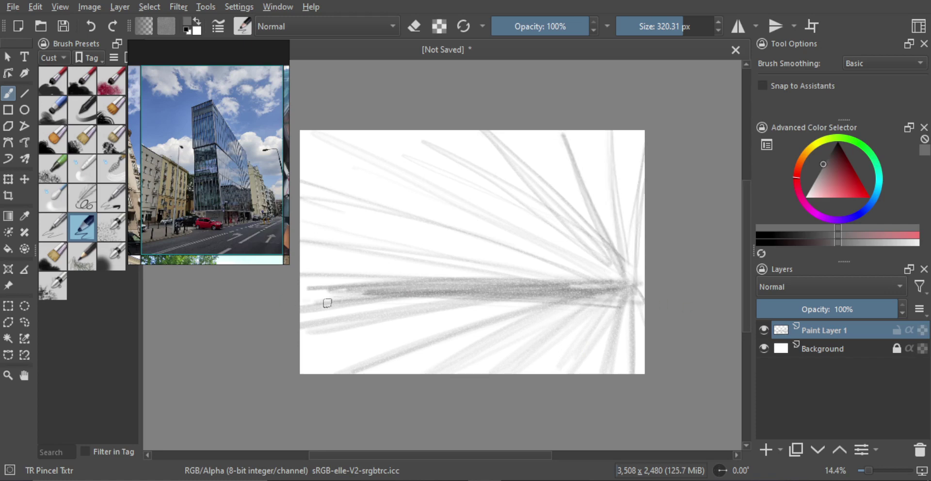
drag(328, 302, 643, 317)
mouse_move(643, 309)
mouse_down()
mouse_move(320, 300)
mouse_move(643, 348)
mouse_up()
drag(338, 319, 643, 337)
drag(406, 318, 652, 330)
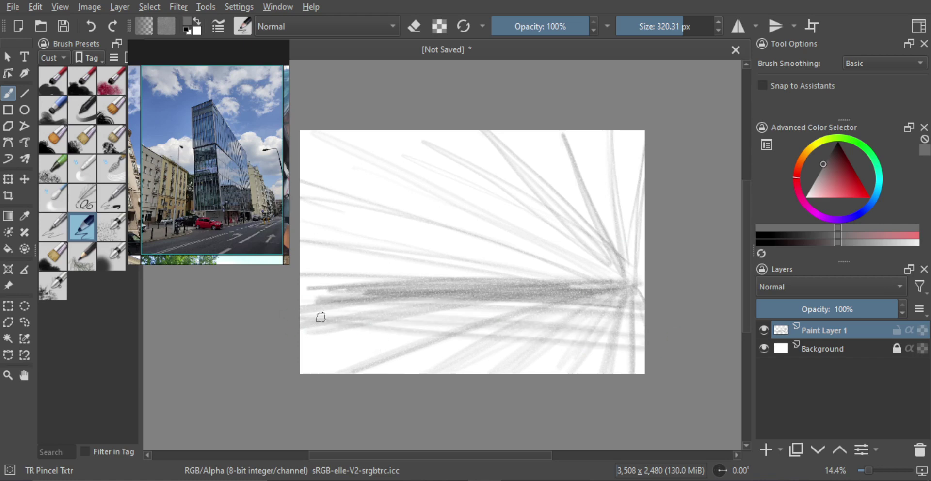
drag(360, 315, 644, 341)
drag(644, 331, 301, 309)
drag(306, 312, 480, 320)
drag(302, 336, 586, 371)
drag(539, 360, 301, 336)
mouse_move(301, 351)
mouse_down()
mouse_move(497, 373)
mouse_move(301, 343)
mouse_up()
drag(332, 354, 518, 367)
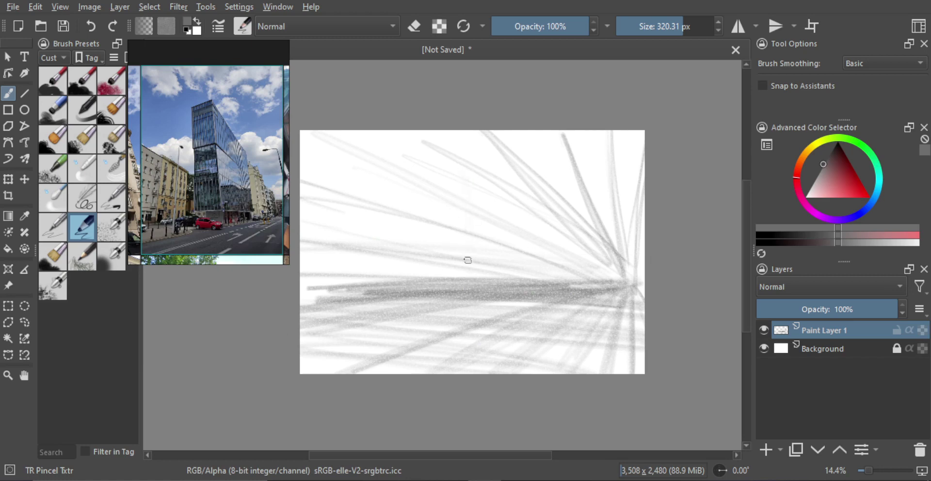
mouse_move(467, 260)
mouse_down()
mouse_move(463, 165)
mouse_move(487, 167)
mouse_up()
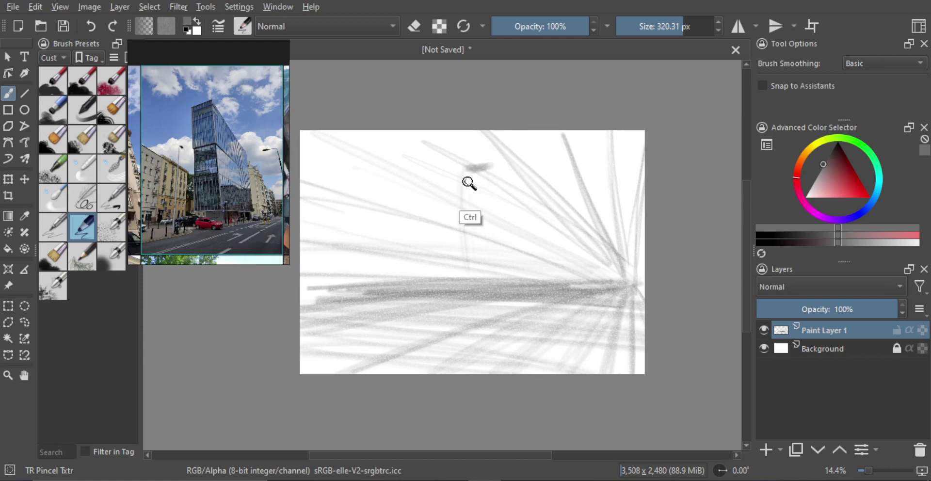
key(ctrl+z)
drag(487, 172, 490, 271)
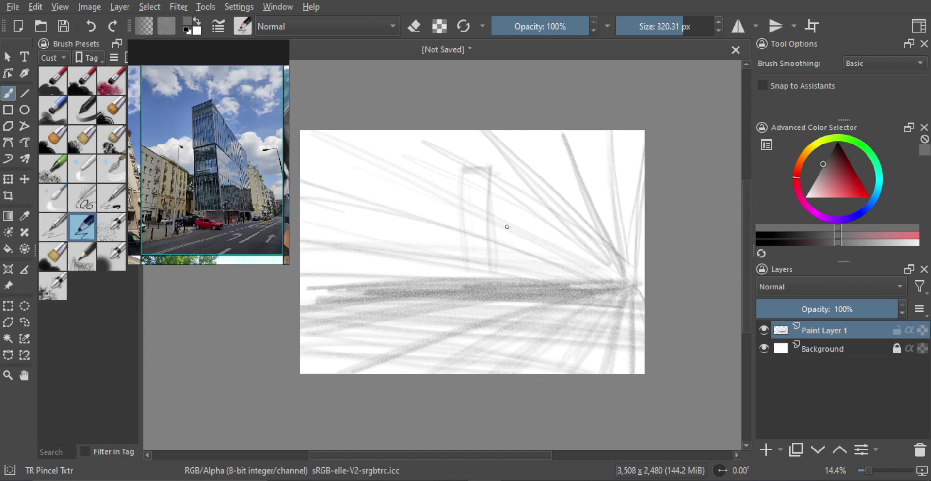
drag(495, 168, 548, 220)
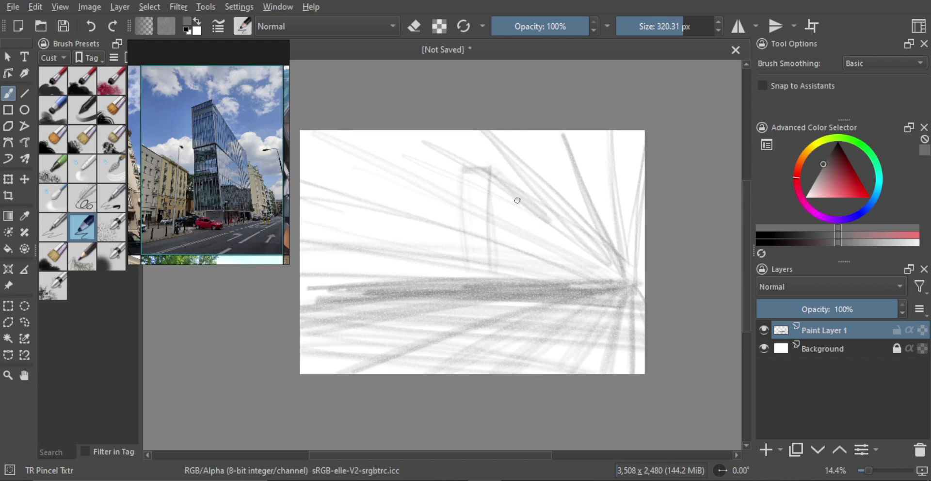
key(ctrl+z)
drag(486, 165, 546, 225)
key(ctrl+z)
drag(466, 149, 491, 147)
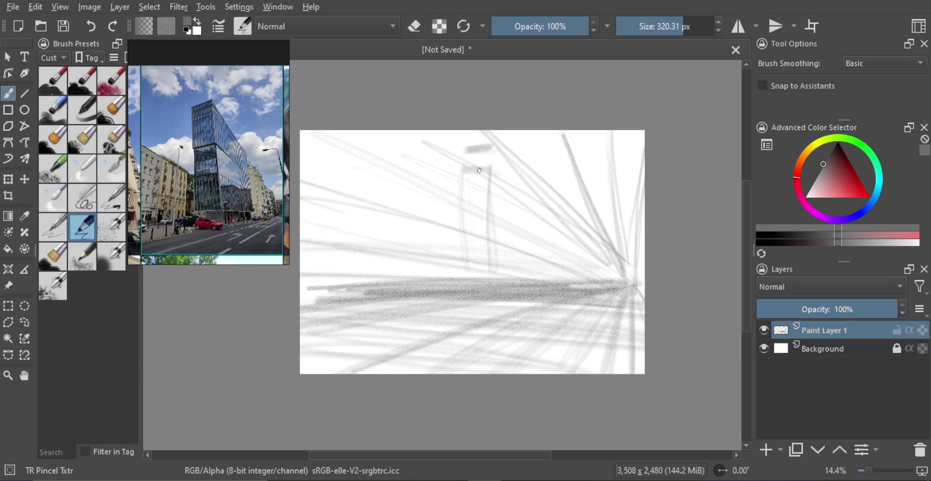
key(ctrl+z)
key(ctrl+z)
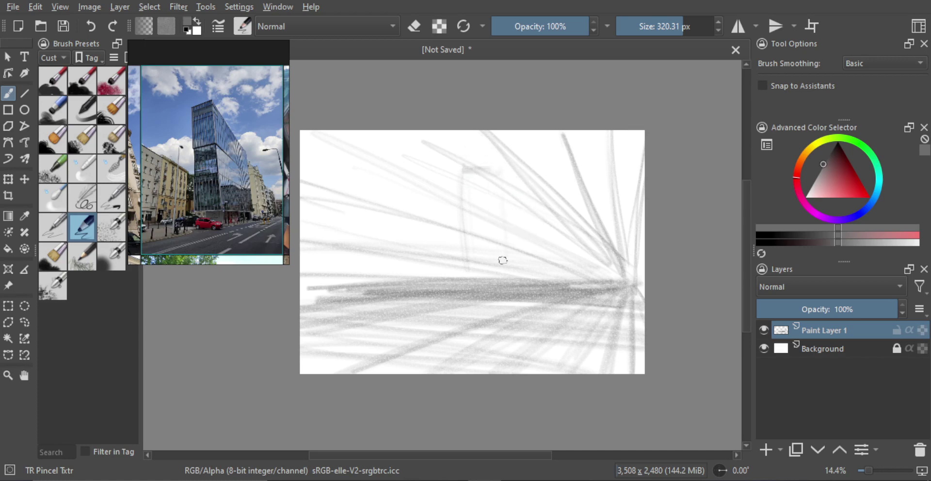
key(ctrl+z)
key(ctrl+z)
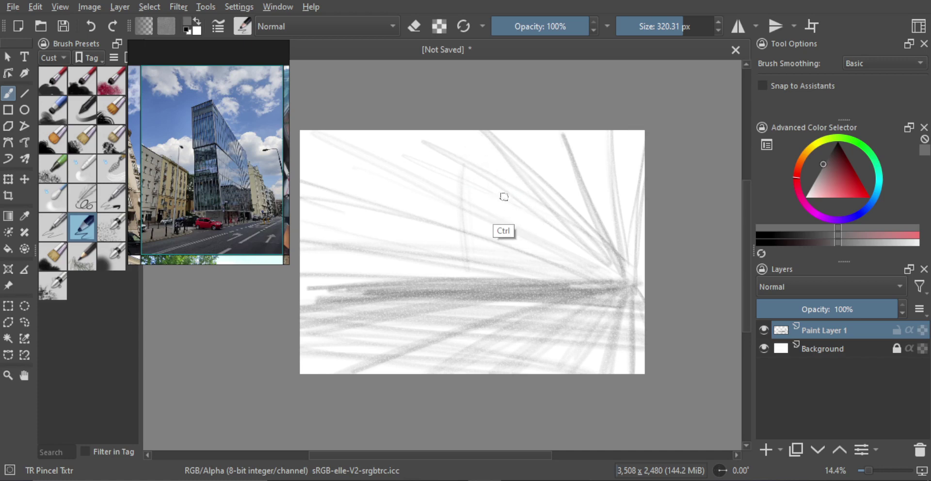
Sketch the main tower's outline with vertical edges, a short top and a roofline receding toward the vanishing point
mouse_move(494, 166)
mouse_down()
mouse_move(492, 249)
mouse_move(497, 189)
mouse_move(478, 267)
mouse_up()
key(ctrl+z)
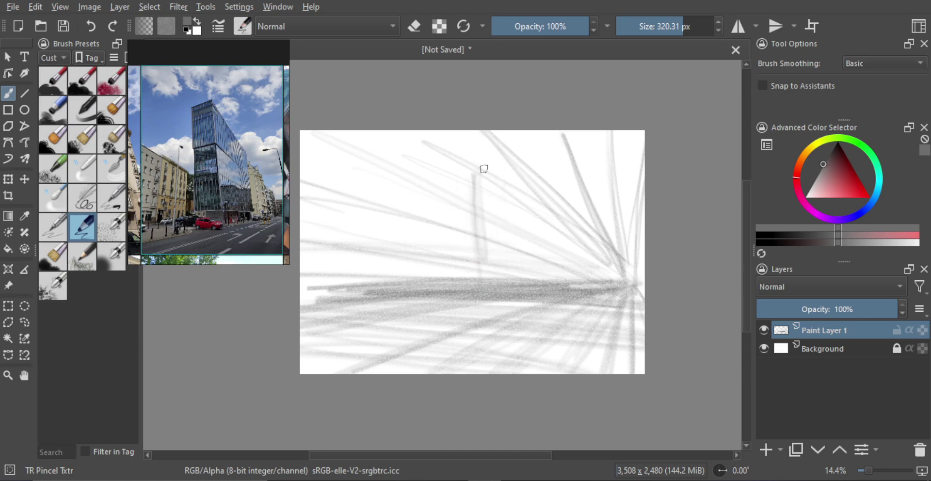
mouse_move(476, 170)
mouse_down()
mouse_move(496, 169)
mouse_move(539, 222)
mouse_up()
drag(501, 181, 519, 202)
key(ctrl+z)
mouse_move(493, 169)
mouse_down()
mouse_move(535, 211)
mouse_move(529, 284)
mouse_up()
drag(528, 202, 529, 260)
drag(532, 208, 534, 274)
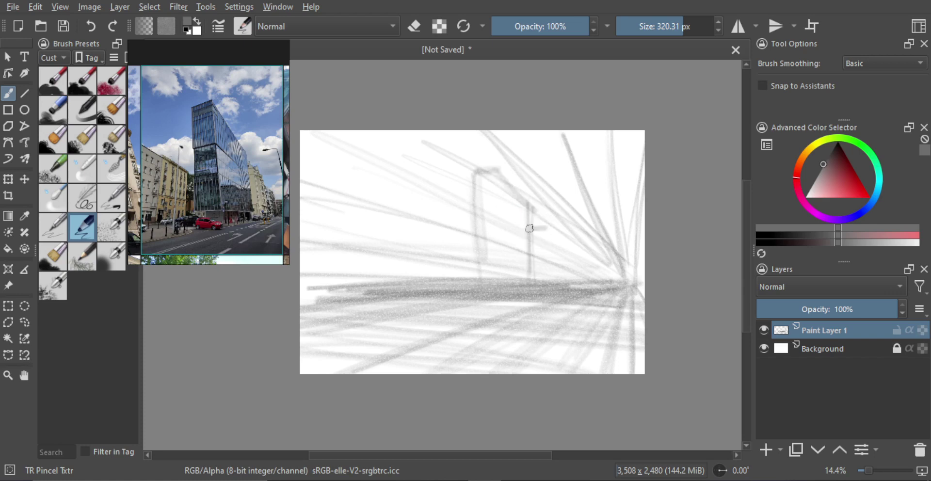
Sketch a row of progressively lower buildings receding from the tower toward the vanishing point
drag(529, 229, 546, 228)
drag(543, 228, 543, 279)
drag(566, 286, 564, 235)
drag(571, 286, 577, 259)
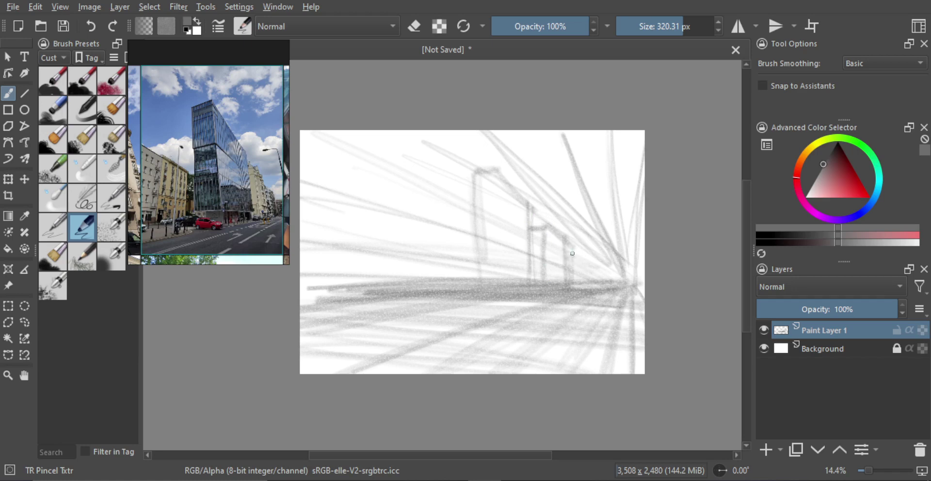
drag(585, 286, 591, 260)
Reinforce the tower's front vertical edges and sketch the sloping roofline of a lower building to its left
drag(469, 178, 473, 261)
mouse_move(473, 175)
mouse_down()
mouse_move(475, 264)
mouse_move(497, 279)
mouse_up()
drag(498, 169, 497, 284)
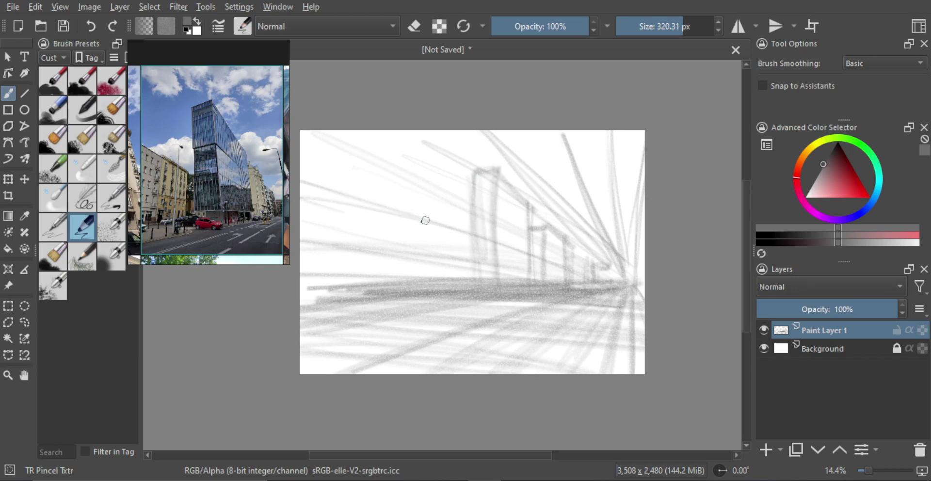
mouse_move(382, 199)
mouse_down()
mouse_move(449, 228)
mouse_move(455, 275)
mouse_move(455, 221)
mouse_up()
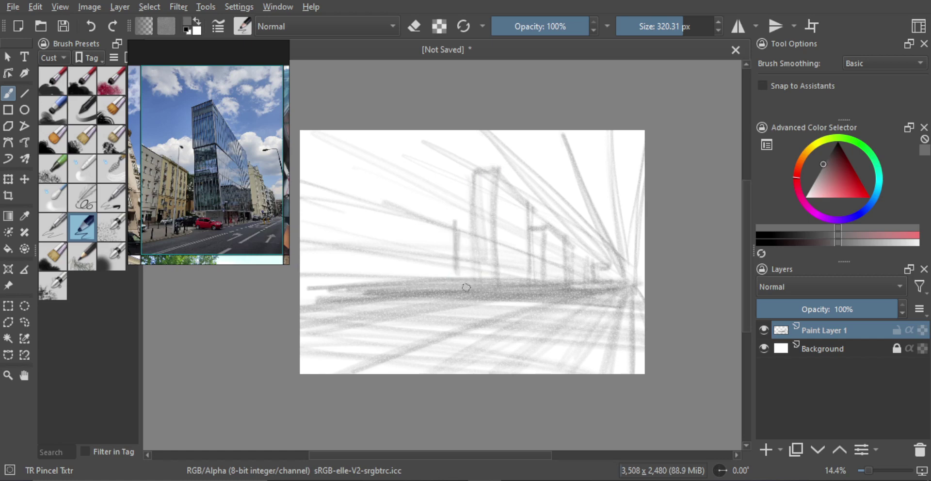
Sketch the tower's base line below the horizon, running back toward the vanishing point
drag(471, 311, 529, 301)
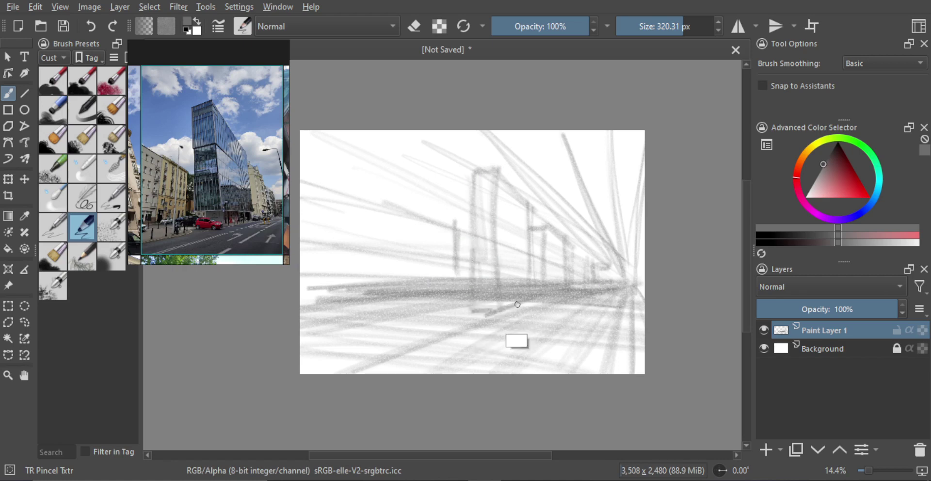
key(ctrl+z)
drag(481, 318, 547, 302)
mouse_move(480, 322)
mouse_down()
mouse_move(564, 294)
mouse_move(539, 301)
mouse_up()
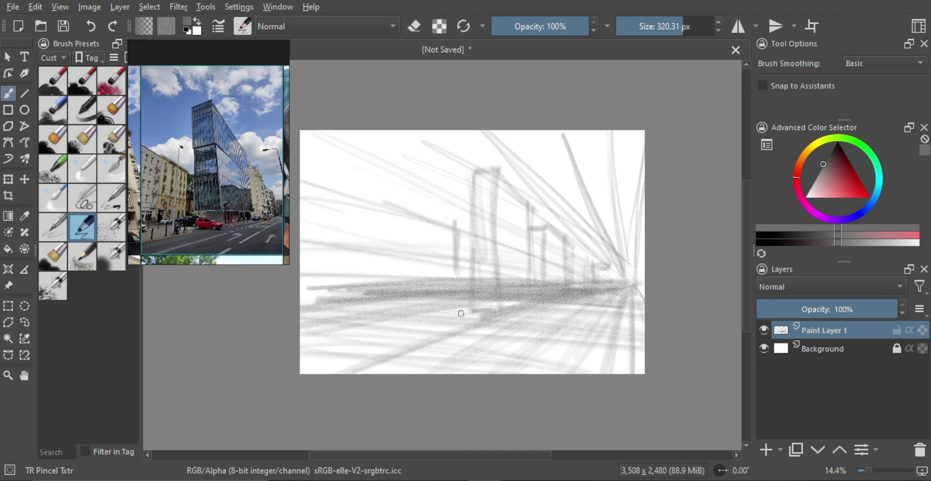
Sketch the sidewalk corner and curb lines at the tower's base, running toward the lower-left foreground and back along the left street
drag(460, 313, 498, 304)
mouse_move(445, 296)
mouse_down()
mouse_move(320, 299)
mouse_move(421, 281)
mouse_up()
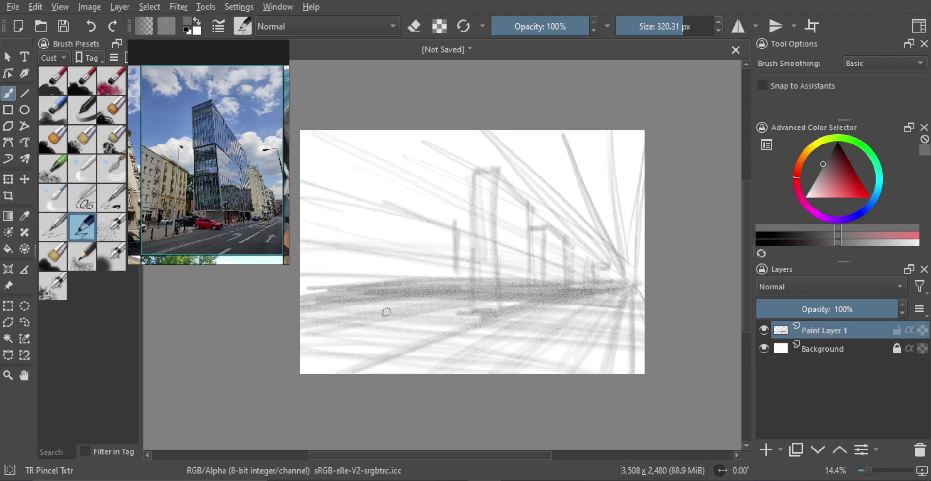
mouse_move(463, 318)
mouse_down()
mouse_move(350, 318)
mouse_move(353, 370)
mouse_move(456, 329)
mouse_move(311, 372)
mouse_up()
key(ctrl+z)
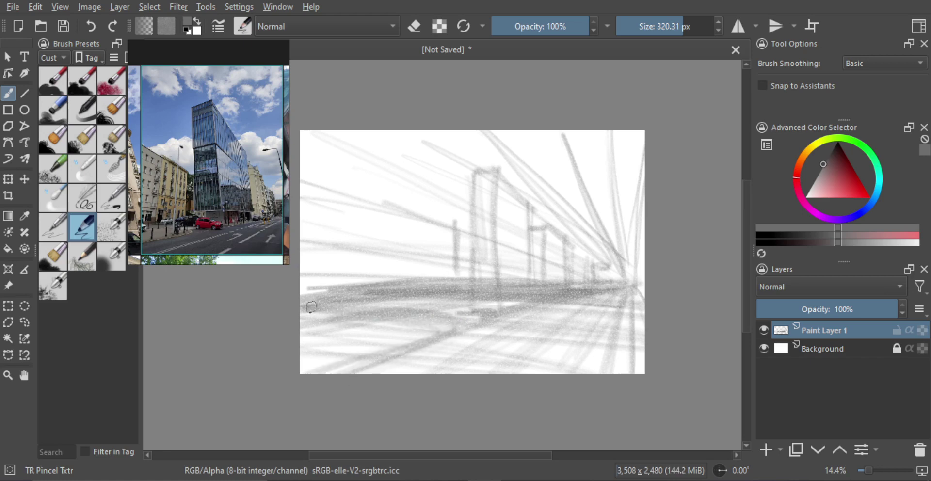
mouse_move(334, 309)
mouse_down()
mouse_move(430, 326)
mouse_move(419, 311)
mouse_up()
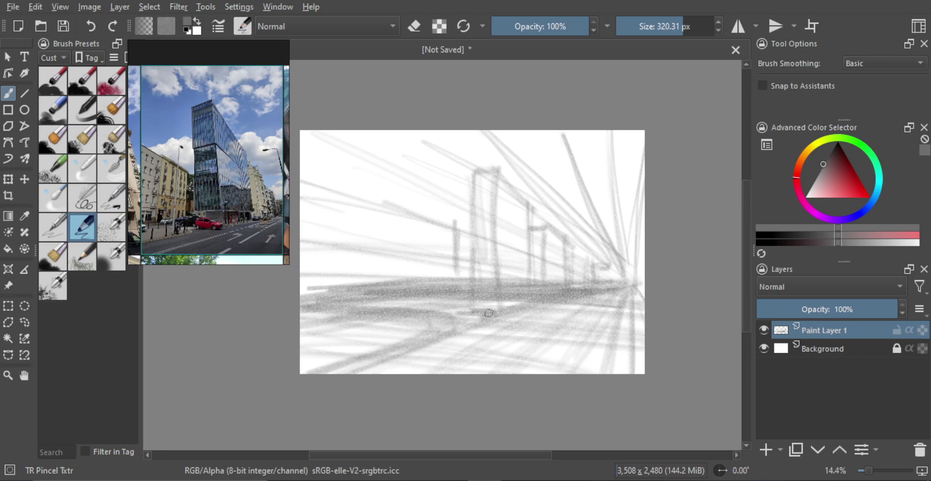
drag(485, 312, 414, 299)
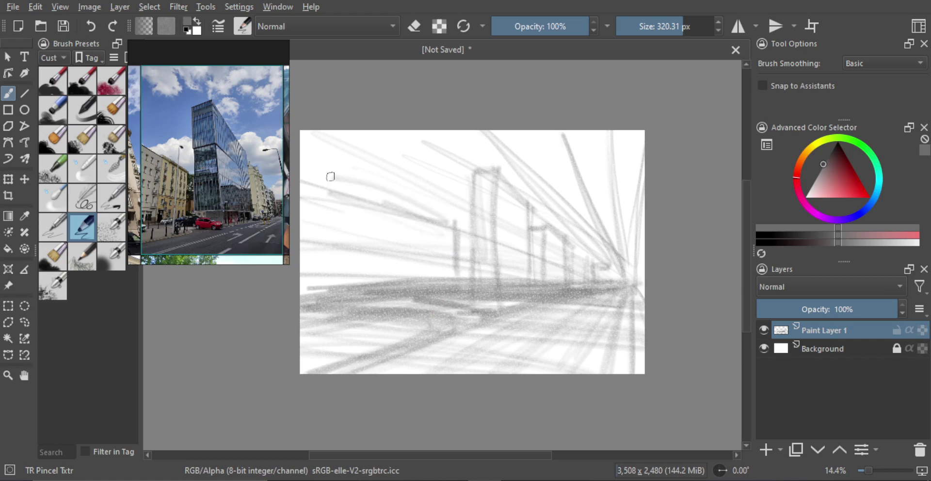
Sketch the tall building on the far left with vertical edges and a receding roofline, plus a short roofline beside the tower
drag(329, 174, 383, 219)
drag(332, 180, 330, 282)
mouse_move(333, 182)
mouse_down()
mouse_move(337, 278)
mouse_move(320, 272)
mouse_up()
mouse_move(395, 284)
mouse_down()
mouse_move(395, 209)
mouse_move(396, 283)
mouse_up()
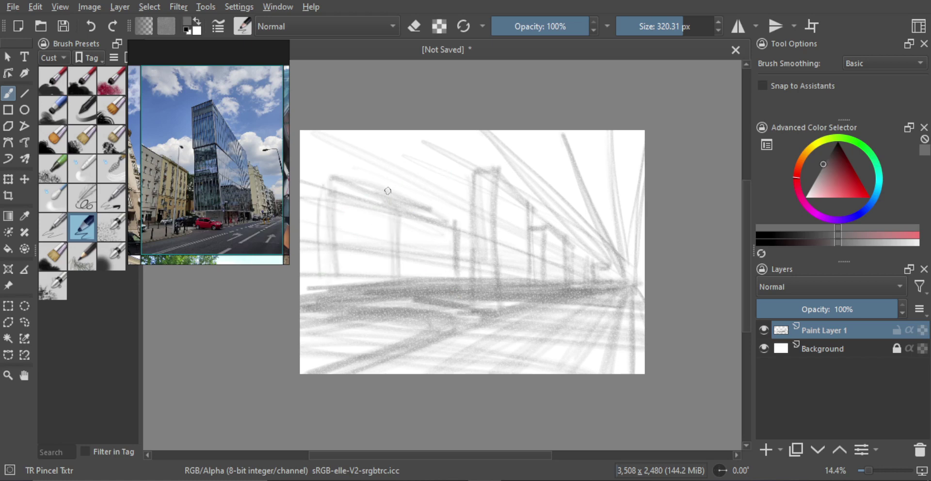
drag(425, 183, 467, 180)
drag(558, 239, 491, 270)
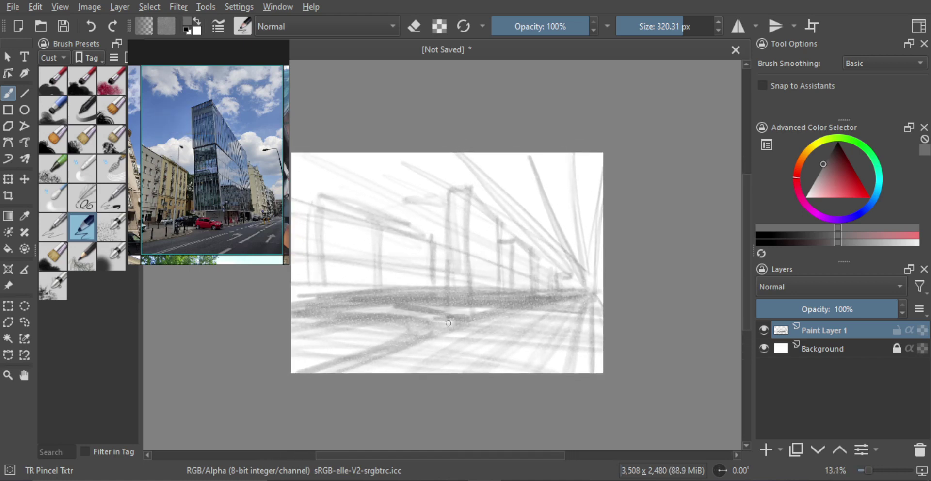
Rough in three rounded car shapes on the street at the tower's base and to its left
mouse_move(467, 323)
mouse_down()
mouse_move(456, 325)
mouse_move(451, 310)
mouse_move(475, 320)
mouse_move(444, 304)
mouse_move(387, 303)
mouse_move(393, 295)
mouse_up()
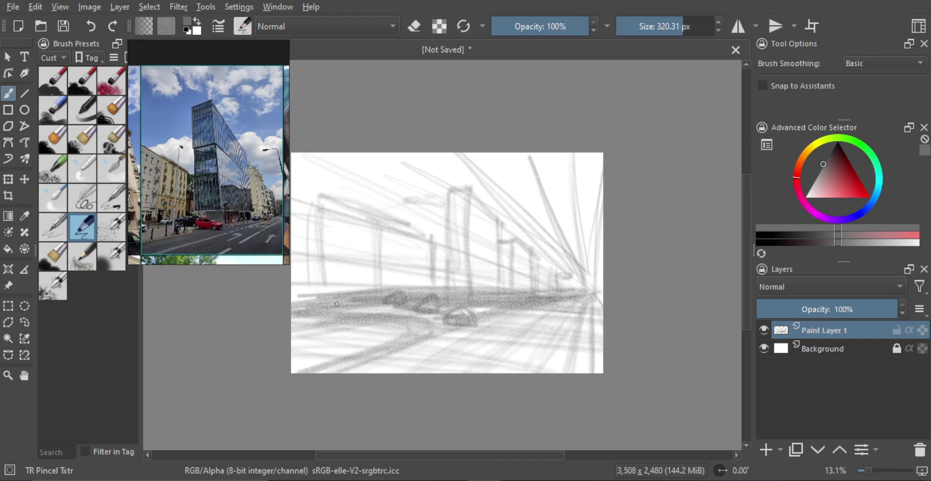
drag(337, 304, 343, 316)
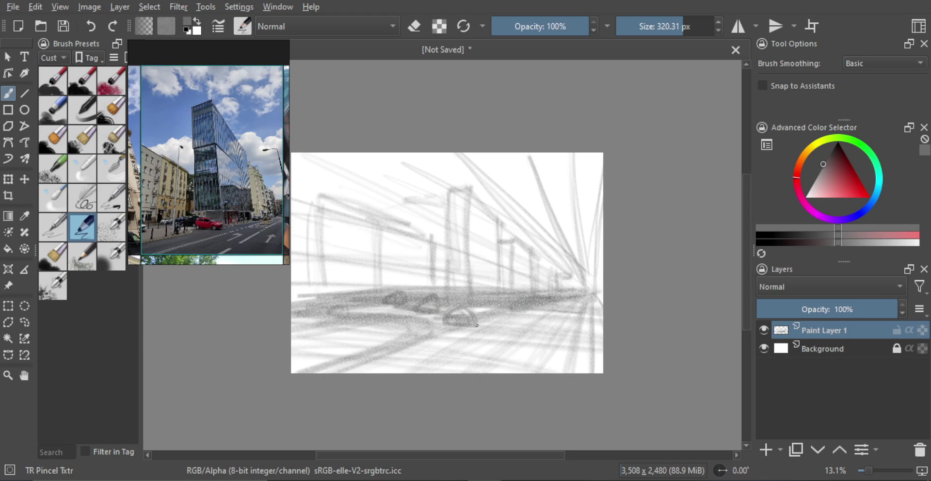
Scale the sketch layer down so the whole scene fits inside the canvas with margin around it, and return to the brush
key(ctrl+t)
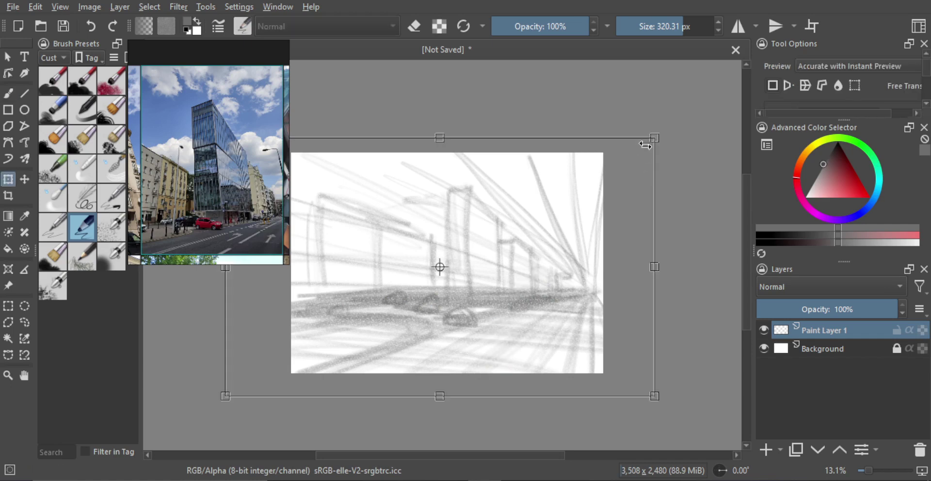
drag(655, 136, 582, 218)
drag(619, 159, 588, 197)
drag(532, 233, 554, 226)
key(Return)
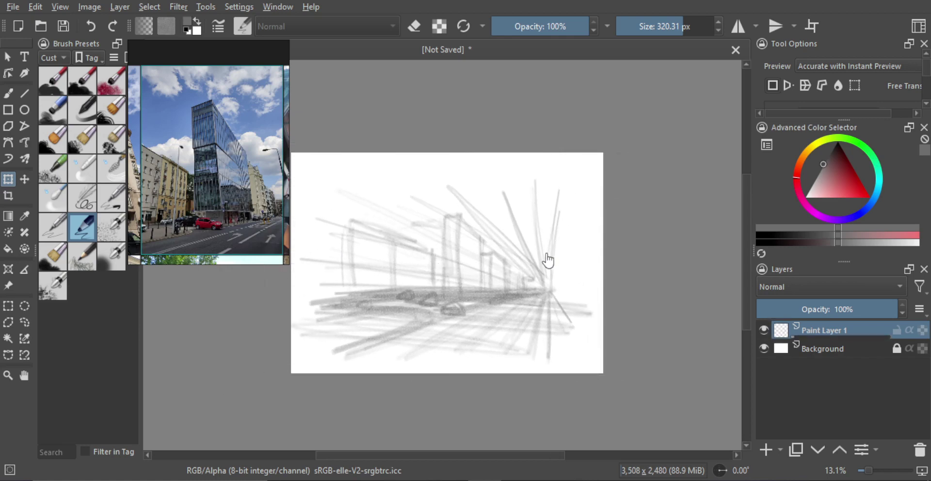
key(b)
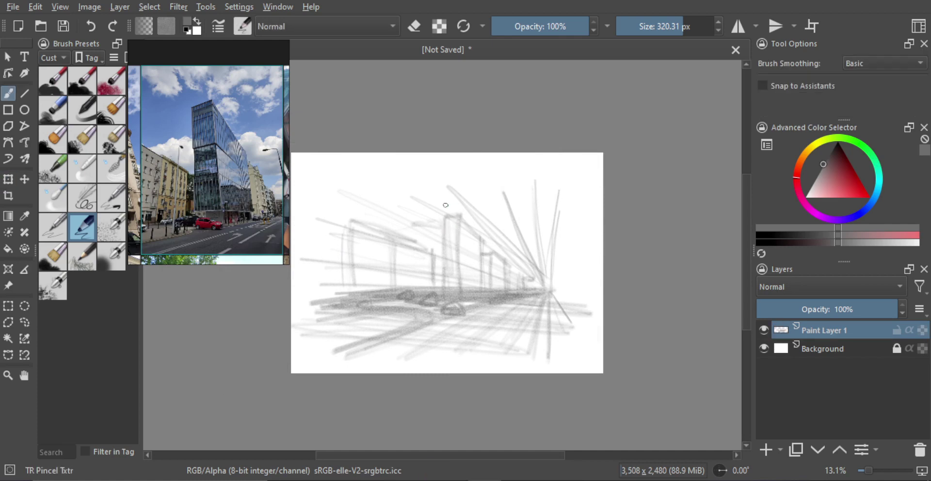
Redraw the tower taller and wider with a roofline sloping to the vanishing point, shading its left edge and darkening the nearest car
drag(439, 195, 441, 257)
mouse_move(442, 195)
mouse_down()
mouse_move(441, 261)
mouse_move(447, 191)
mouse_move(460, 199)
mouse_move(457, 191)
mouse_move(458, 240)
mouse_move(457, 192)
mouse_move(481, 228)
mouse_move(465, 193)
mouse_move(484, 219)
mouse_up()
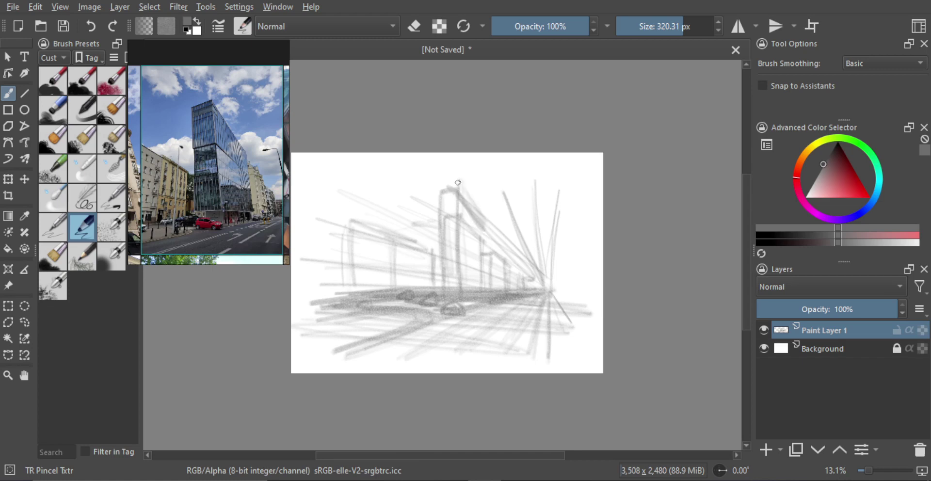
mouse_move(459, 182)
mouse_down()
mouse_move(483, 226)
mouse_move(479, 299)
mouse_up()
mouse_move(490, 241)
mouse_down()
mouse_move(510, 271)
mouse_move(490, 287)
mouse_up()
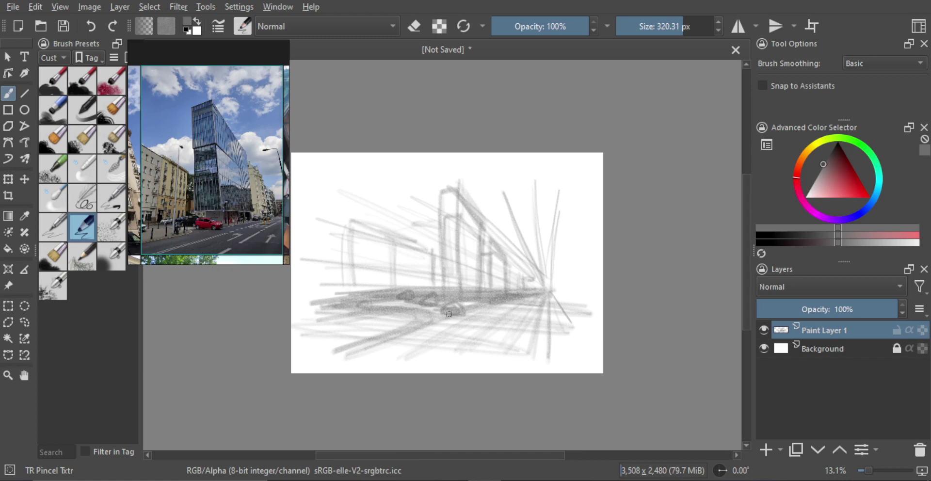
drag(448, 313, 458, 310)
drag(434, 195, 436, 291)
mouse_move(438, 213)
mouse_down()
mouse_move(438, 274)
mouse_move(433, 194)
mouse_move(448, 193)
mouse_up()
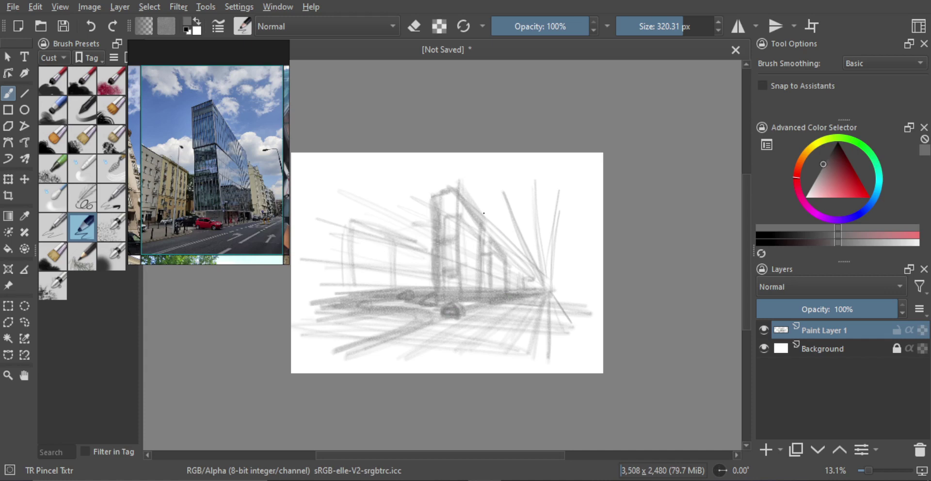
Choose the finer TR Pincel brush preset and enlarge the reference photo around the red car
click(111, 198)
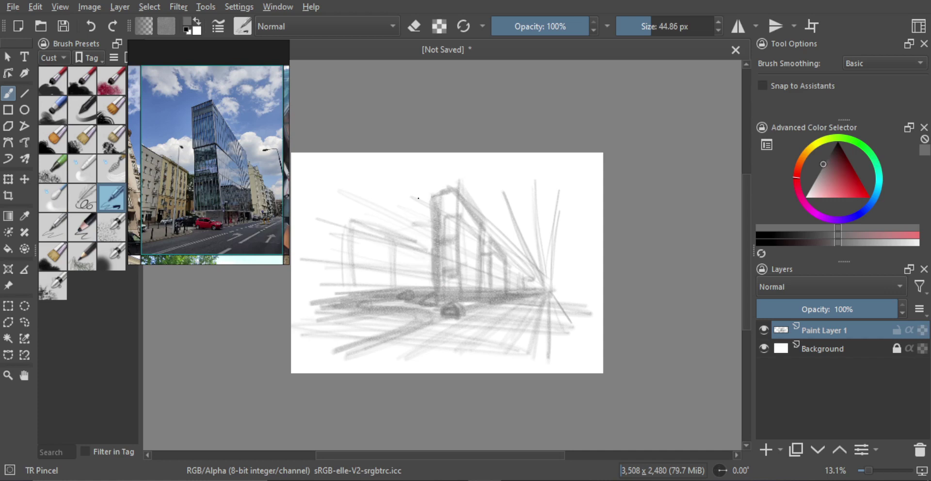
mouse_move(435, 240)
mouse_down()
mouse_move(447, 216)
mouse_move(454, 239)
mouse_move(429, 236)
mouse_up()
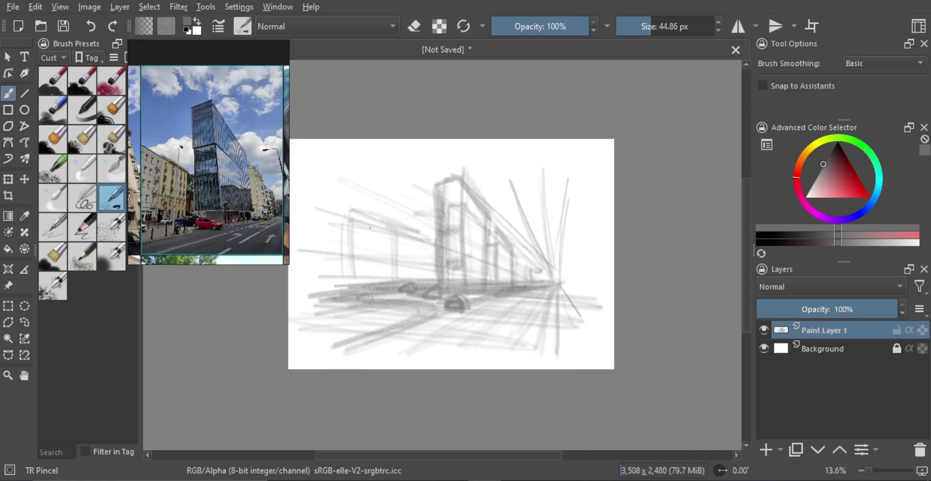
scroll(204, 224, up, 8)
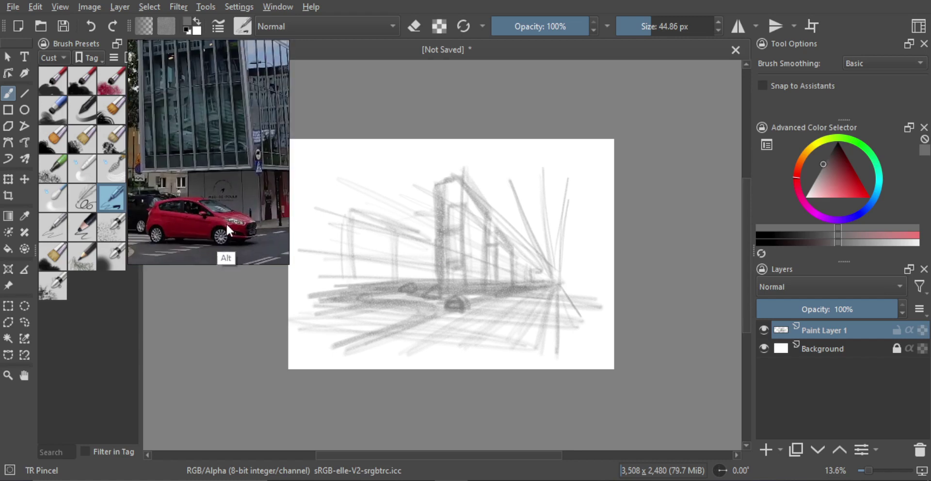
scroll(218, 227, up, 2)
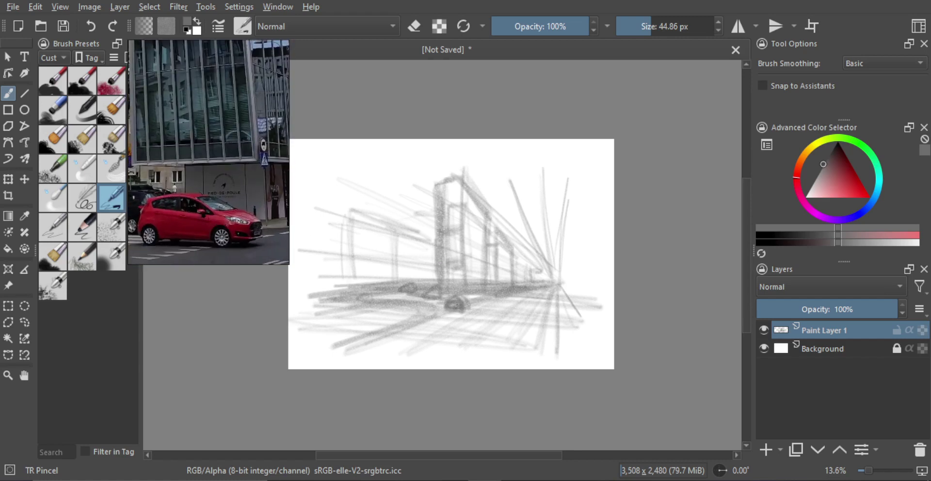
Reduce the rough sketch layer's opacity to about 73% and add a new paint layer above it
drag(460, 302, 439, 310)
click(842, 302)
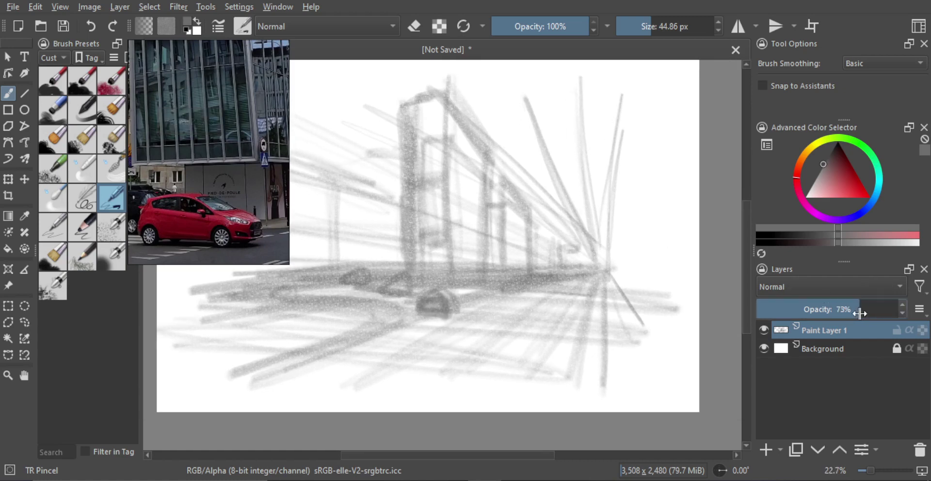
click(764, 449)
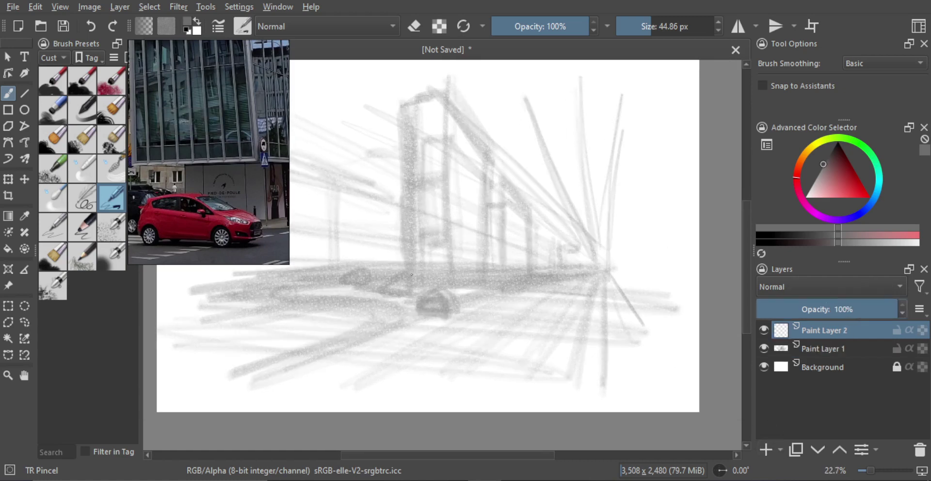
Outline the nearest car's boxy body in black over its rough shape on the new layer
drag(426, 303, 426, 301)
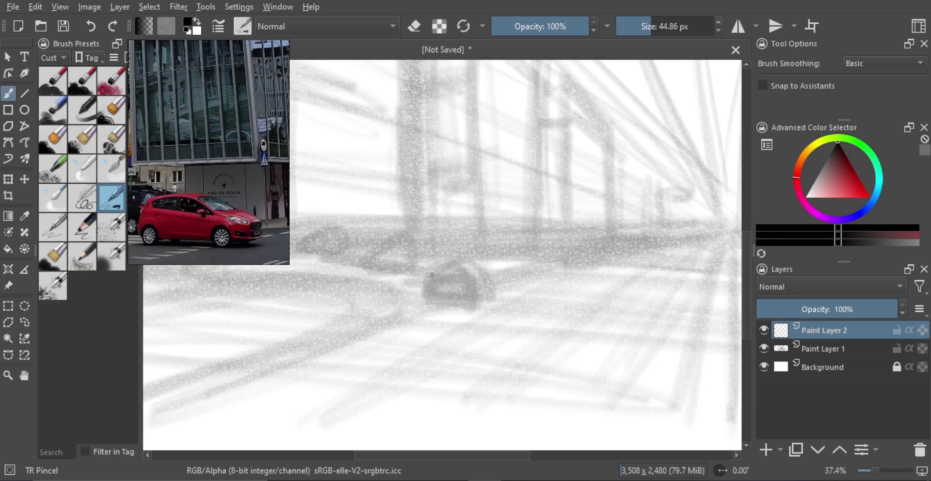
mouse_move(421, 285)
mouse_down()
mouse_move(437, 266)
mouse_move(449, 273)
mouse_move(420, 280)
mouse_move(419, 271)
mouse_move(467, 265)
mouse_move(466, 301)
mouse_move(426, 296)
mouse_move(446, 296)
mouse_up()
key(ctrl+z)
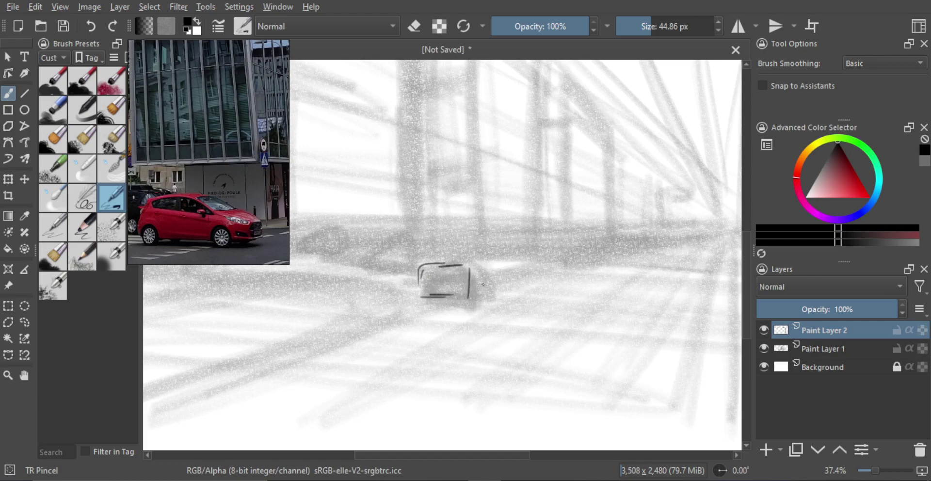
Draw the car's curved roof, windshield, hood and front end, erasing and redoing strokes until they match the reference
mouse_move(473, 270)
mouse_down()
mouse_move(497, 294)
mouse_move(484, 286)
mouse_move(480, 297)
mouse_move(498, 281)
mouse_up()
key(ctrl+z)
key(ctrl+z)
mouse_move(499, 283)
mouse_down()
mouse_move(484, 297)
mouse_move(501, 276)
mouse_move(512, 279)
mouse_move(500, 291)
mouse_move(472, 268)
mouse_up()
key(ctrl+z)
mouse_move(473, 267)
mouse_down()
mouse_move(491, 263)
mouse_move(500, 276)
mouse_up()
key(ctrl+z)
mouse_move(424, 265)
mouse_down()
mouse_move(483, 260)
mouse_move(419, 268)
mouse_move(438, 263)
mouse_move(418, 294)
mouse_move(468, 271)
mouse_move(497, 283)
mouse_move(482, 298)
mouse_up()
key(e)
key(e)
key(ctrl+z)
key(e)
key(e)
key(ctrl+z)
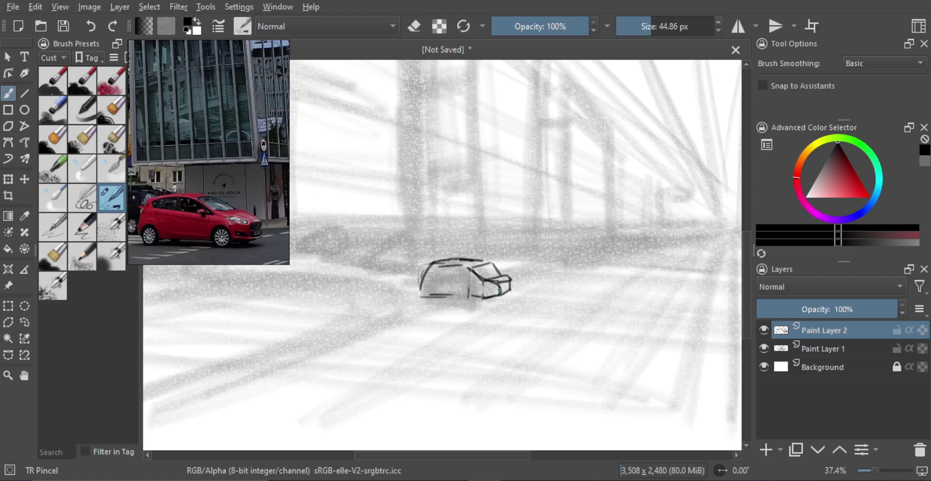
Add the side windows, lower body line and two wheels to the nearest car, cleaning up stray lines
key(ctrl+z)
drag(469, 268, 501, 290)
drag(421, 291, 426, 296)
drag(426, 297, 441, 296)
mouse_move(432, 290)
mouse_down()
mouse_move(480, 301)
mouse_move(448, 273)
mouse_move(469, 280)
mouse_move(464, 267)
mouse_move(467, 279)
mouse_move(437, 273)
mouse_move(486, 273)
mouse_move(477, 264)
mouse_move(499, 274)
mouse_move(482, 277)
mouse_move(497, 275)
mouse_move(489, 260)
mouse_move(497, 259)
mouse_move(505, 292)
mouse_move(493, 308)
mouse_move(504, 279)
mouse_up()
key(ctrl+z)
key(e)
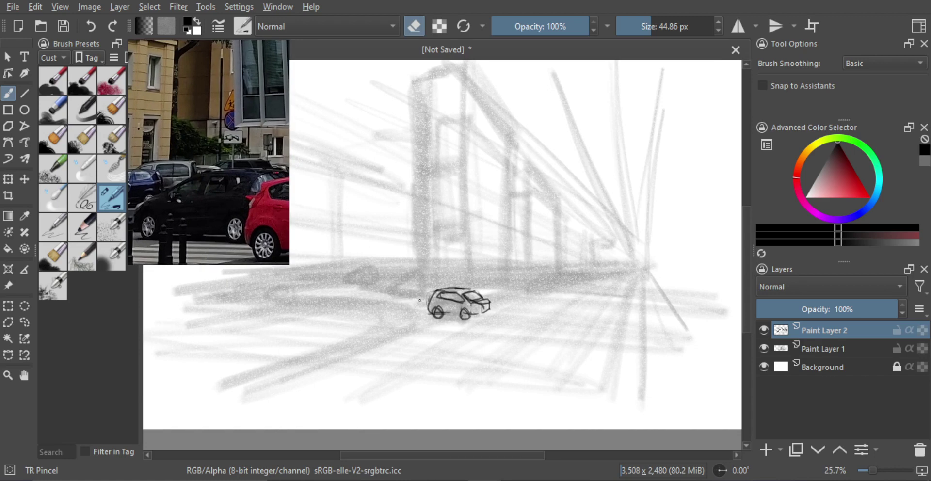
Sketch the second car, with hood, cabin and wheels, partly hidden behind the nearest car
key(e)
drag(400, 298, 425, 298)
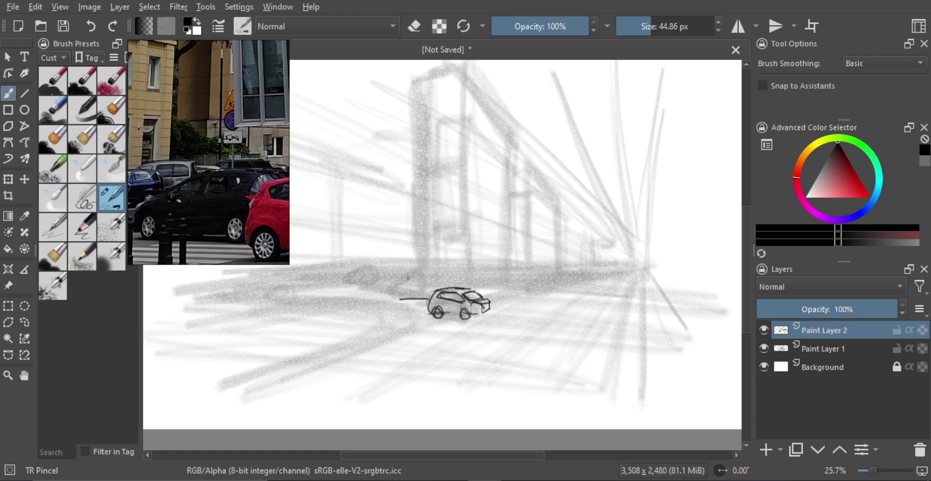
mouse_move(407, 294)
mouse_down()
mouse_move(420, 281)
mouse_move(433, 280)
mouse_move(435, 292)
mouse_move(447, 278)
mouse_move(446, 291)
mouse_move(399, 290)
mouse_up()
key(ctrl+z)
key(ctrl+z)
mouse_move(399, 289)
mouse_down()
mouse_move(400, 299)
mouse_move(427, 299)
mouse_up()
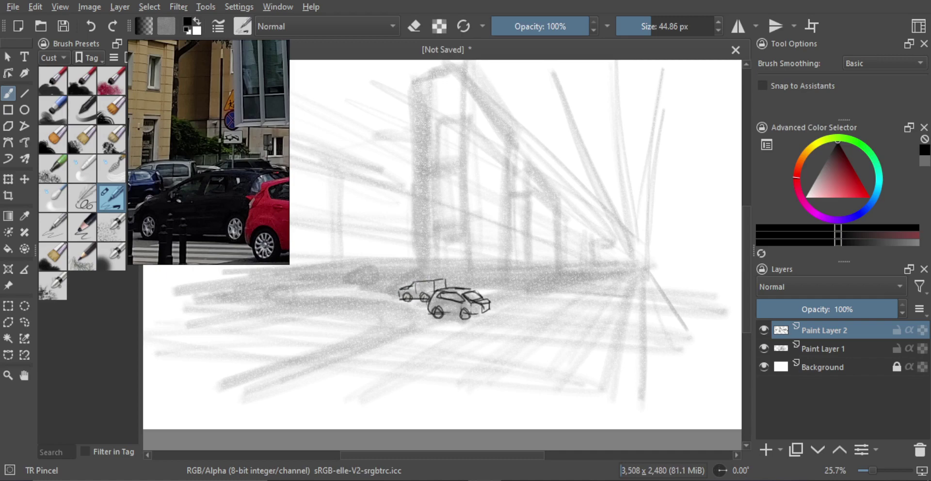
Sketch a smaller third car with windows and wheels to the left of the second one
scroll(469, 277, down, 2)
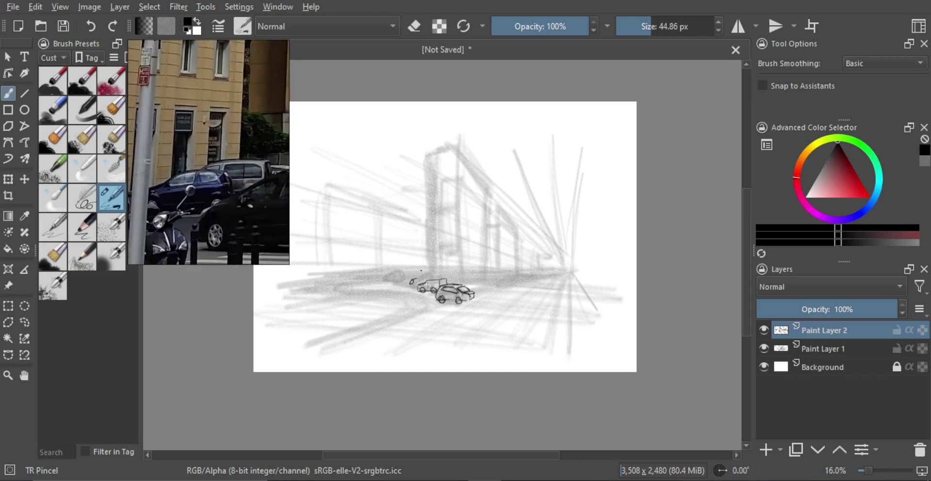
scroll(417, 264, up, 2)
scroll(441, 280, up, 1)
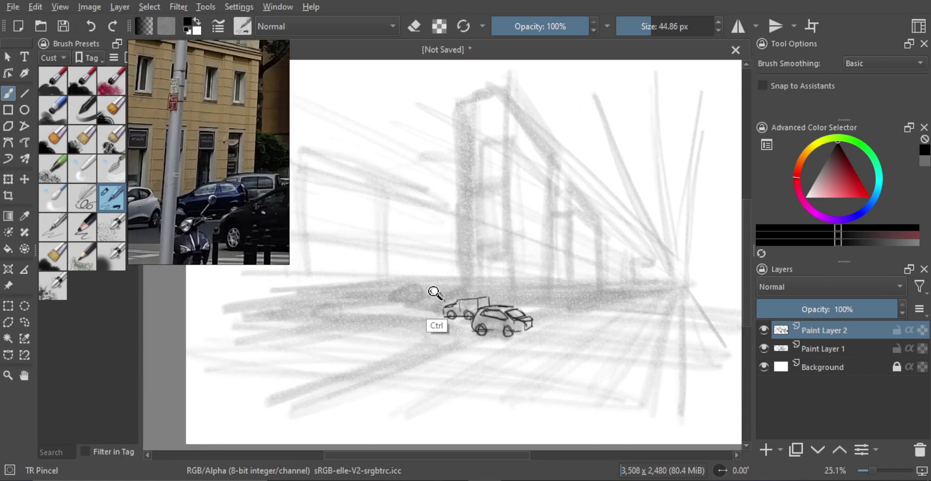
drag(424, 294, 423, 306)
mouse_move(424, 293)
mouse_down()
mouse_move(444, 292)
mouse_move(444, 306)
mouse_move(429, 308)
mouse_up()
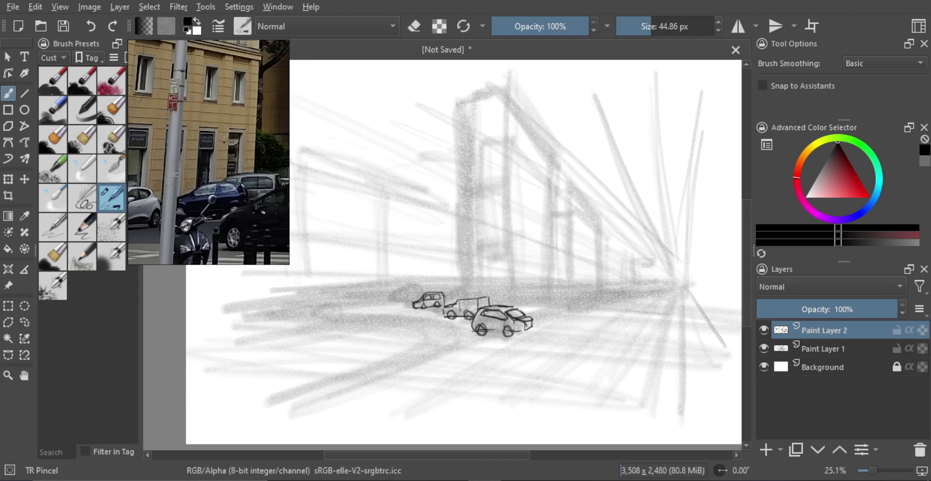
Extend the third car's roof and rear into a boxier shape and erase stray lines
key(ctrl+z)
drag(442, 293, 449, 306)
drag(443, 307, 449, 305)
key(ctrl)
key(e)
key(e)
key(e)
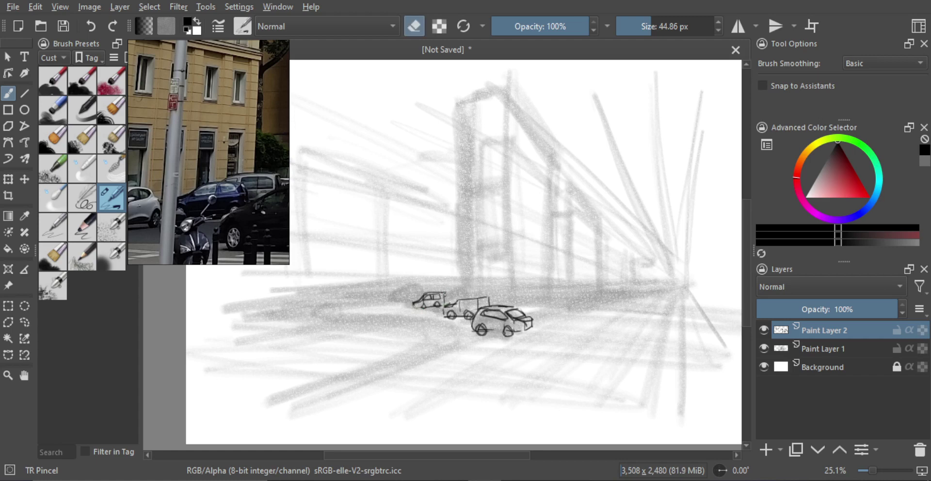
Sketch a fourth vehicle with a rounded roof and window rising behind the third car
key(e)
mouse_move(426, 292)
mouse_down()
mouse_move(456, 283)
mouse_move(455, 297)
mouse_up()
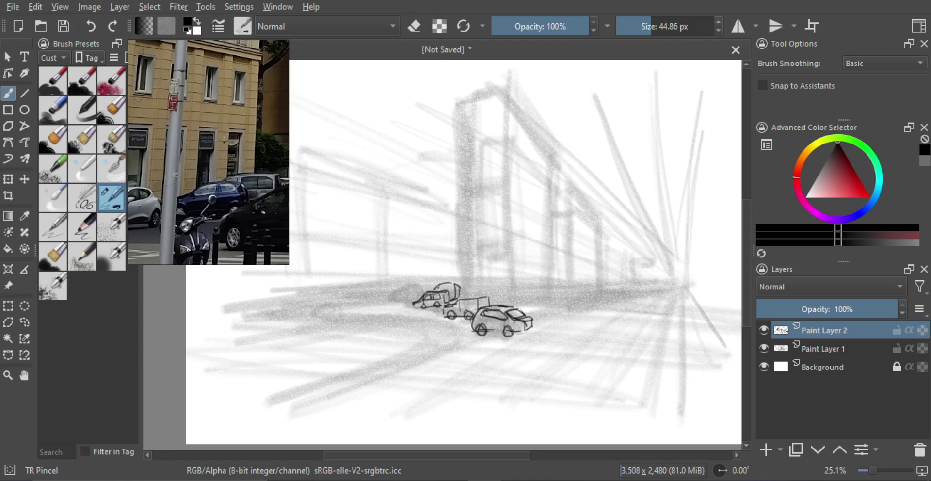
drag(428, 290, 439, 286)
Sketch the parked scooter seen from the front, with its tall rounded body and front wheel, on the sidewalk left of the nearest car
scroll(465, 315, down, 2)
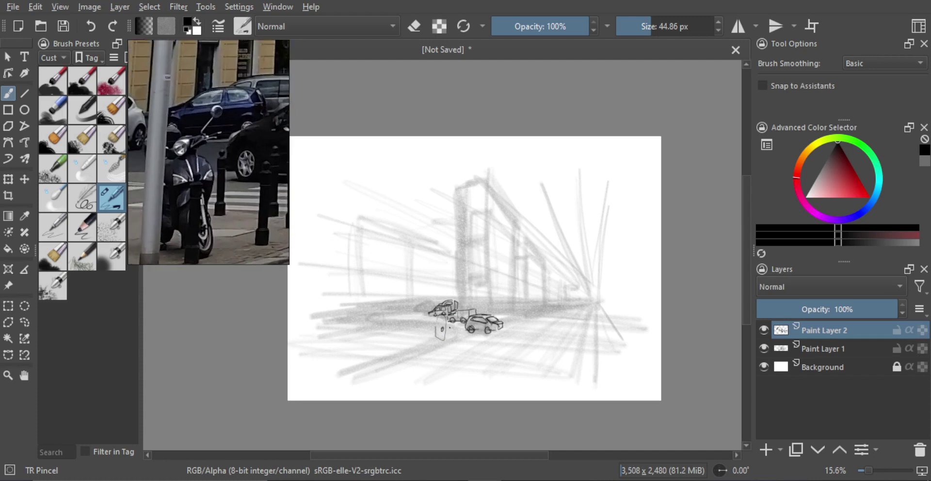
scroll(453, 315, up, 4)
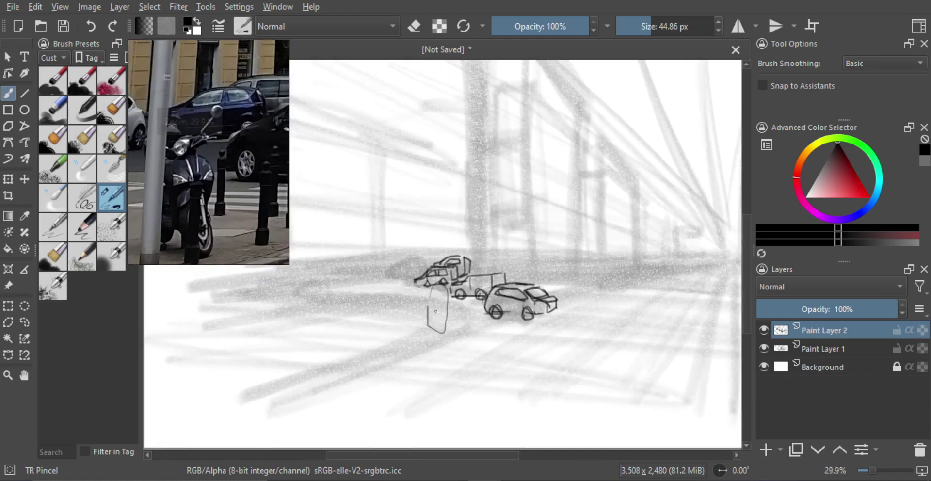
mouse_move(441, 308)
mouse_down()
mouse_move(435, 320)
mouse_move(448, 313)
mouse_move(444, 334)
mouse_move(437, 318)
mouse_up()
key(ctrl+z)
key(ctrl+z)
click(443, 319)
key(ctrl+z)
key(ctrl+z)
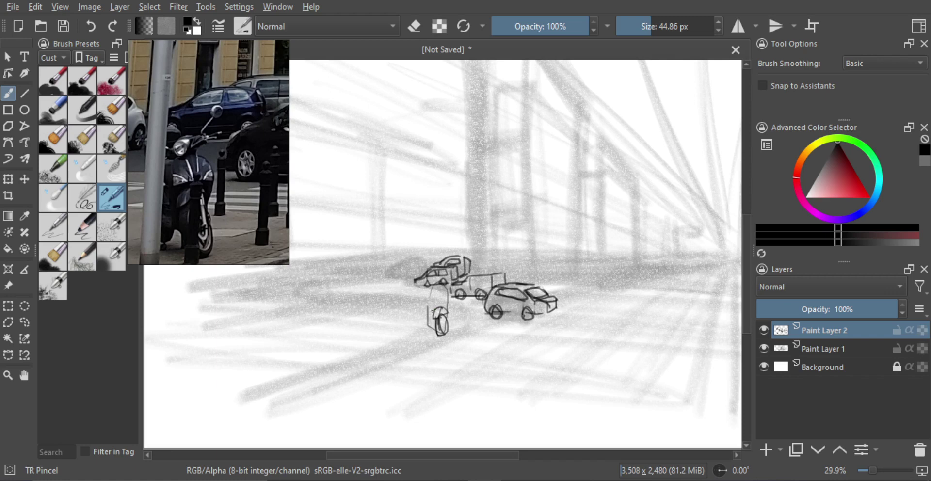
mouse_move(430, 311)
mouse_down()
mouse_move(446, 309)
mouse_move(428, 324)
mouse_move(447, 308)
mouse_up()
key(ctrl+z)
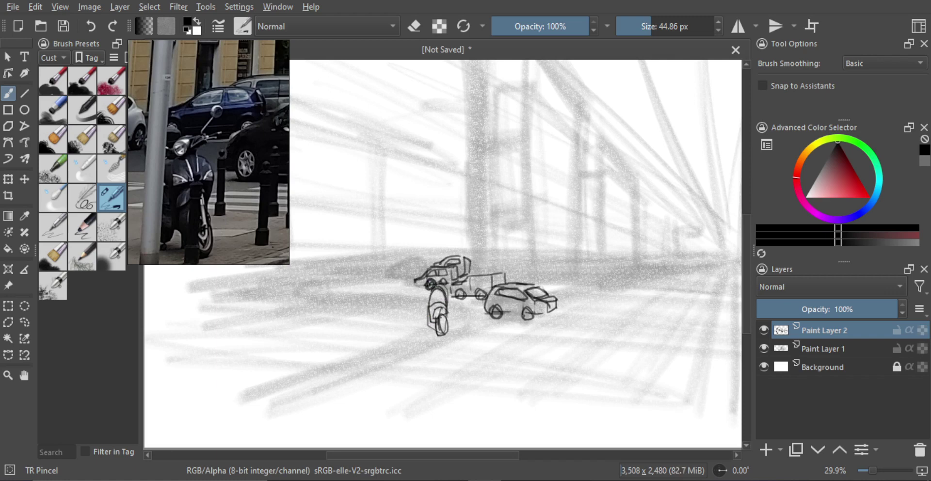
Sketch the scooter's dark handlebars above its body and add the side and rear wheel outline on its left
key(ctrl+z)
key(ctrl+z)
mouse_move(430, 298)
mouse_down()
mouse_move(447, 307)
mouse_move(439, 285)
mouse_move(431, 288)
mouse_move(446, 271)
mouse_move(424, 312)
mouse_move(427, 300)
mouse_move(418, 301)
mouse_move(430, 293)
mouse_move(418, 302)
mouse_up()
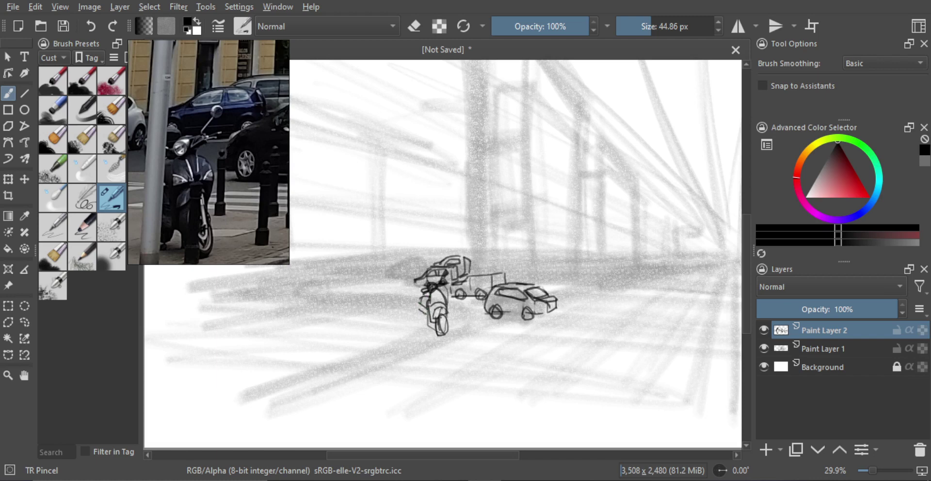
drag(420, 306, 421, 323)
Draw the curb's front edge as a pair of long slanted lines running from the lower left up toward the scooter
scroll(439, 320, down, 1)
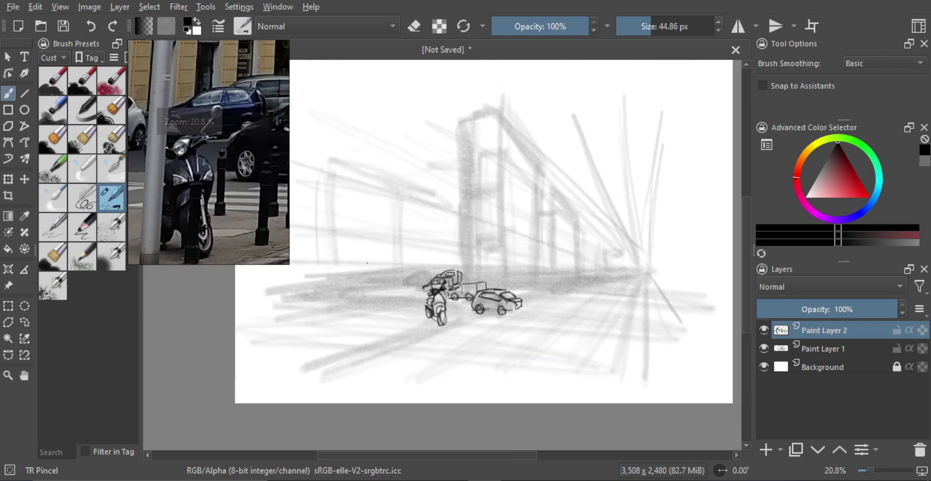
scroll(228, 200, down, 3)
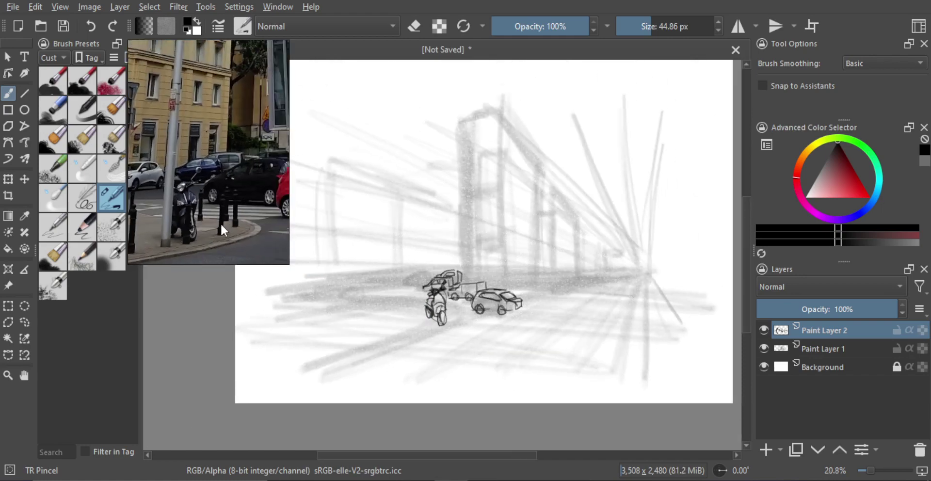
scroll(231, 217, down, 3)
drag(231, 219, 251, 221)
scroll(262, 216, down, 1)
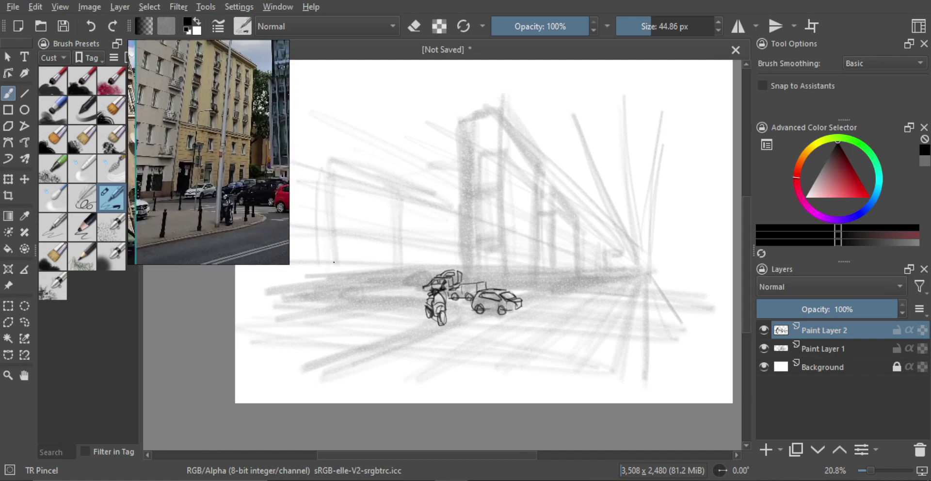
double_click(224, 192)
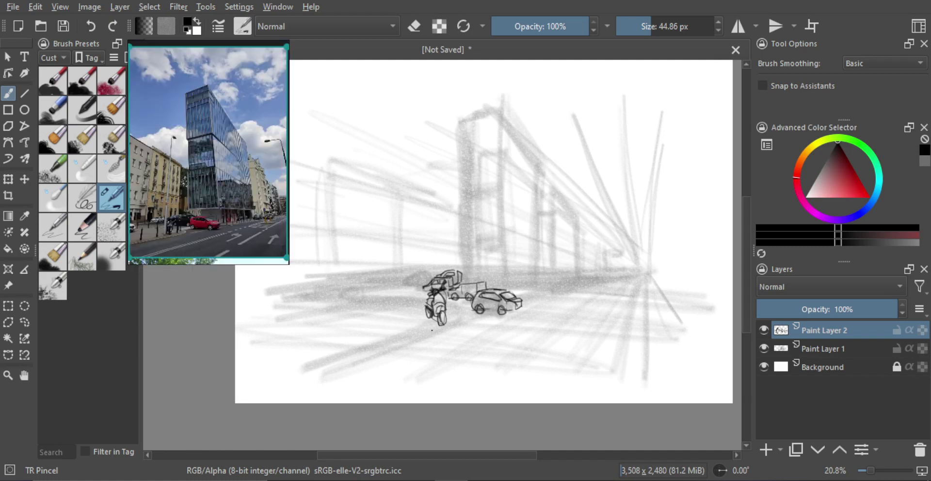
scroll(437, 339, down, 2)
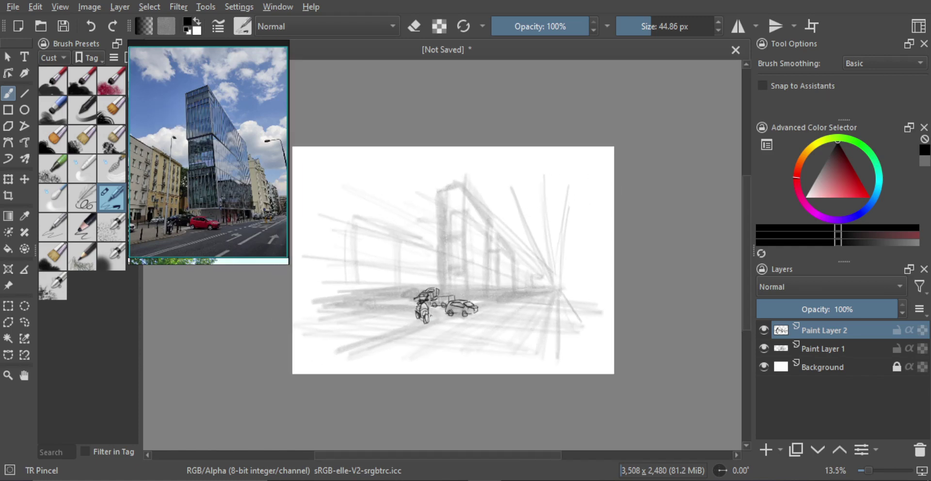
drag(436, 319, 411, 335)
key(ctrl+z)
key(ctrl+z)
mouse_move(343, 361)
mouse_down()
mouse_move(418, 330)
mouse_move(347, 356)
mouse_move(423, 328)
mouse_up()
key(ctrl+z)
key(ctrl+z)
key(ctrl+z)
drag(334, 361, 431, 325)
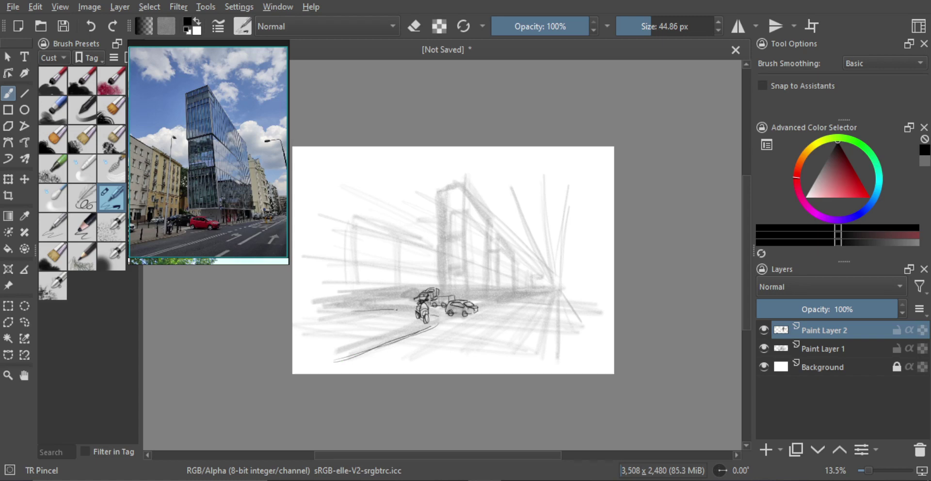
Draw the sidewalk's far edge as a nearly horizontal line left of the scooter and round the curb's corner below the scooter
drag(350, 310, 403, 311)
key(ctrl+z)
drag(338, 309, 409, 310)
drag(438, 316, 422, 334)
mouse_move(442, 314)
mouse_down()
mouse_move(432, 333)
mouse_move(393, 342)
mouse_move(420, 331)
mouse_up()
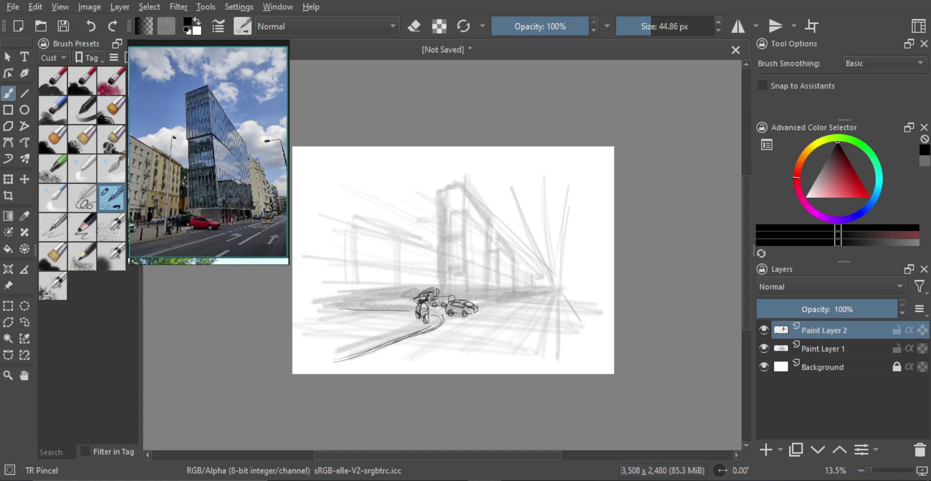
key(ctrl+z)
drag(357, 359, 421, 332)
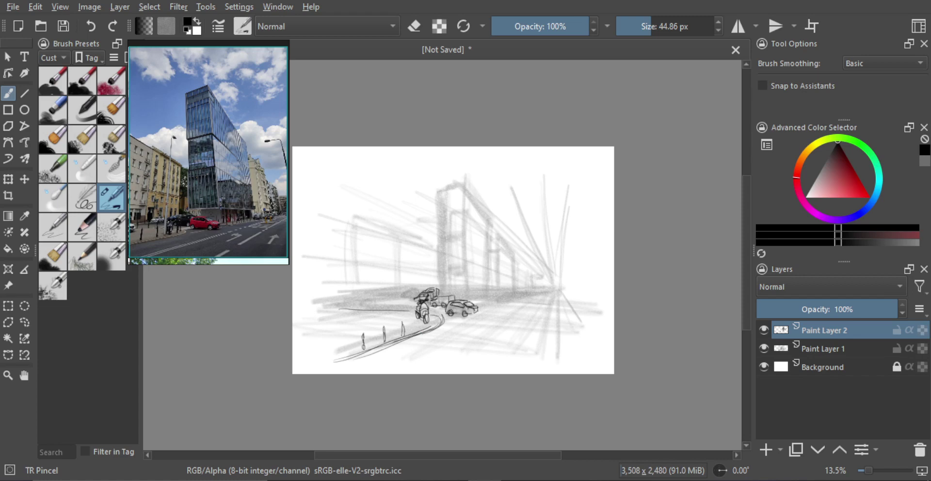
key(ctrl+z)
key(ctrl+z)
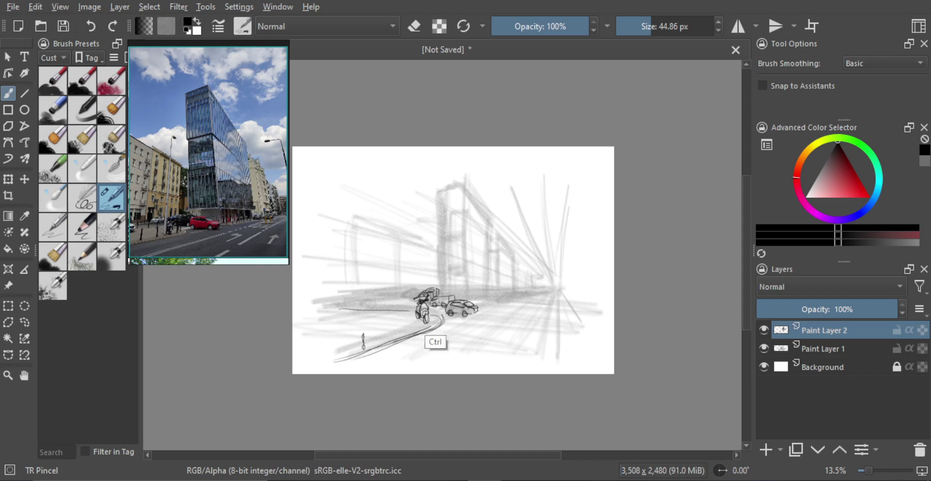
key(ctrl+z)
Draw a tall lamp post with a curved lamp head beside the scooter, using a brush enlarged to 88.59 px
drag(406, 335, 420, 341)
key(bracketright)
key(bracketright)
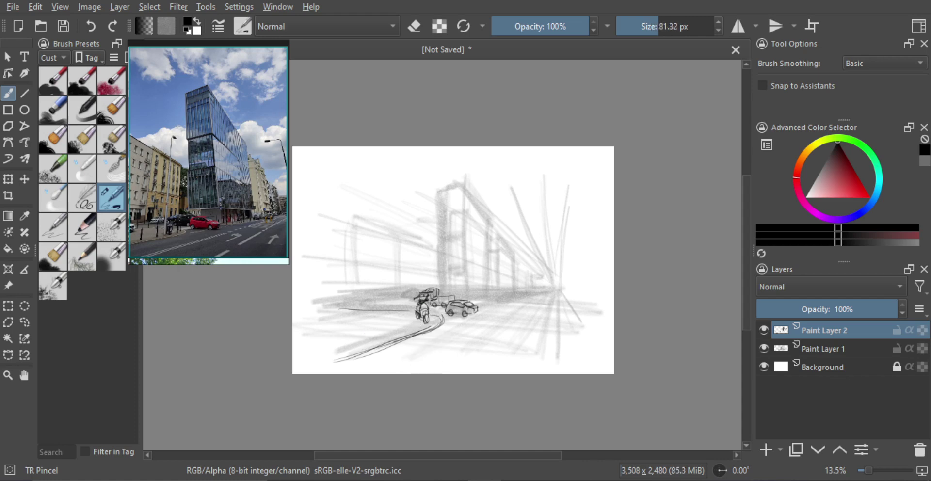
drag(415, 244, 416, 326)
key(ctrl+z)
mouse_move(415, 237)
mouse_down()
mouse_move(416, 330)
mouse_move(416, 210)
mouse_move(417, 232)
mouse_move(429, 212)
mouse_up()
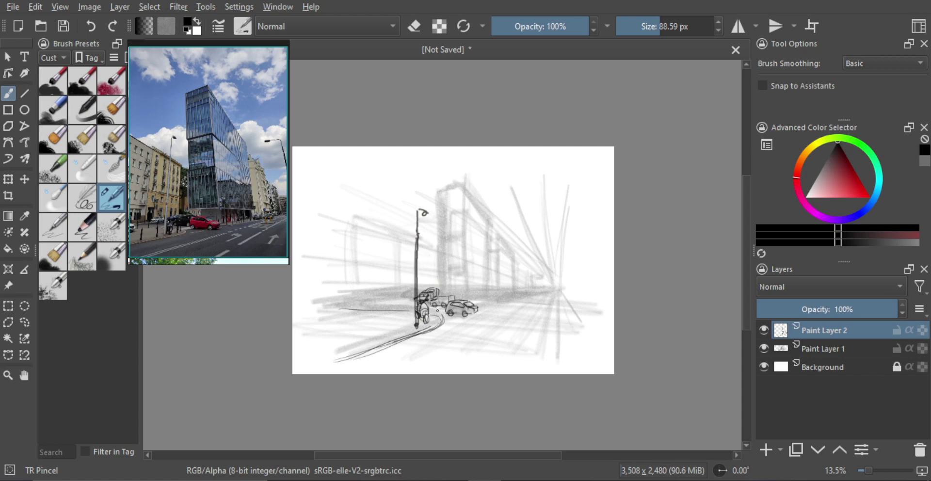
Draw a short bollard on the curb's rounded corner, just right of the scooter
drag(437, 308, 437, 320)
key(ctrl+z)
key(ctrl+z)
drag(437, 310, 437, 318)
Lasso the nearest car with the vehicle behind it, scale the selection up slightly and reposition it beside the curb corner
key(l)
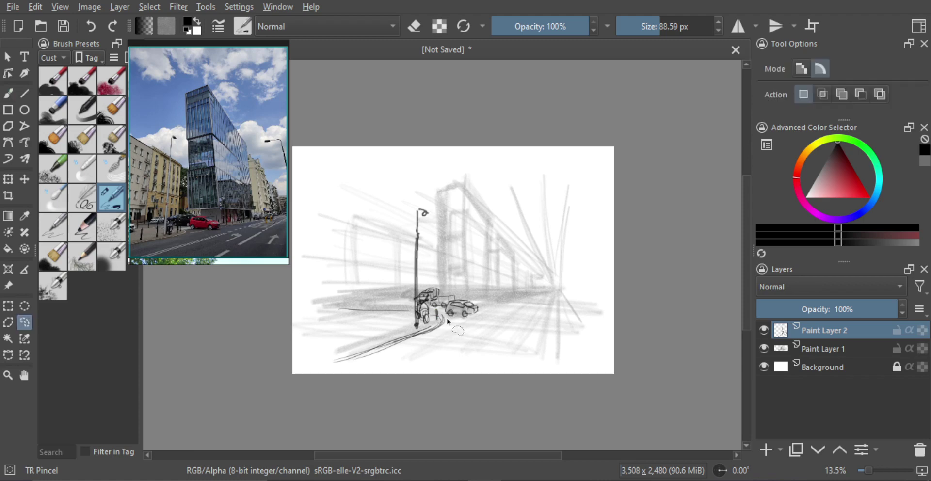
mouse_move(447, 318)
mouse_down()
mouse_move(473, 293)
mouse_move(477, 325)
mouse_move(448, 318)
mouse_up()
key(ctrl+t)
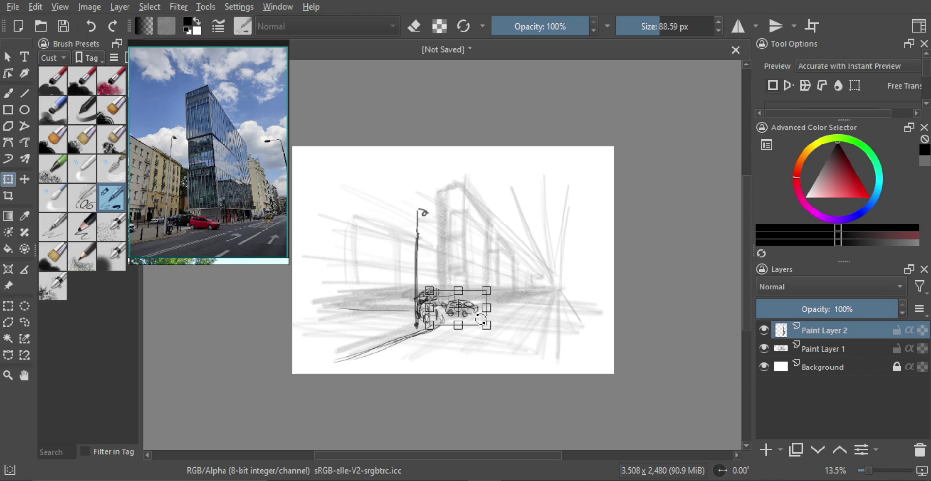
mouse_move(486, 291)
mouse_down()
mouse_move(495, 282)
mouse_move(484, 287)
mouse_up()
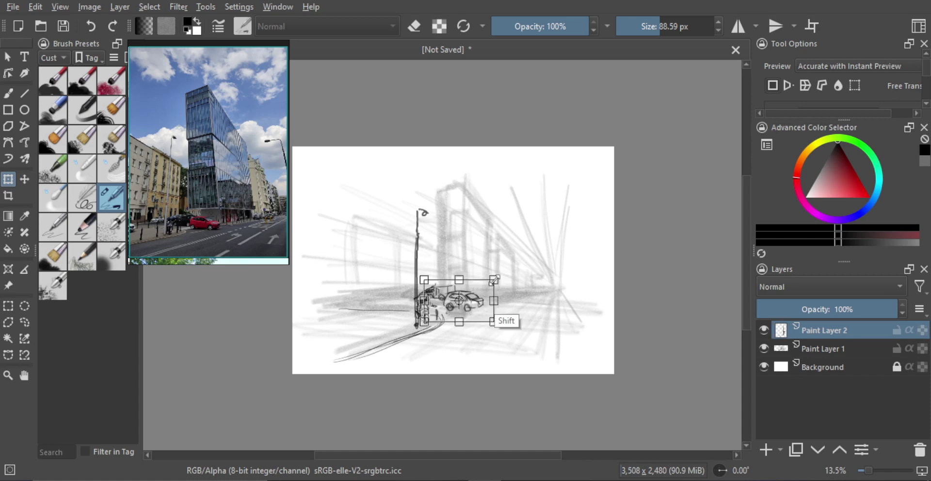
drag(494, 279, 484, 309)
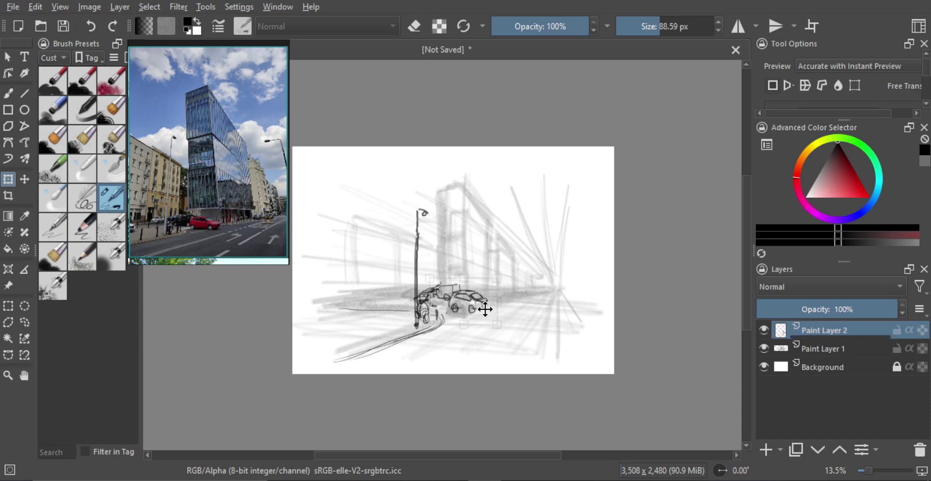
key(Return)
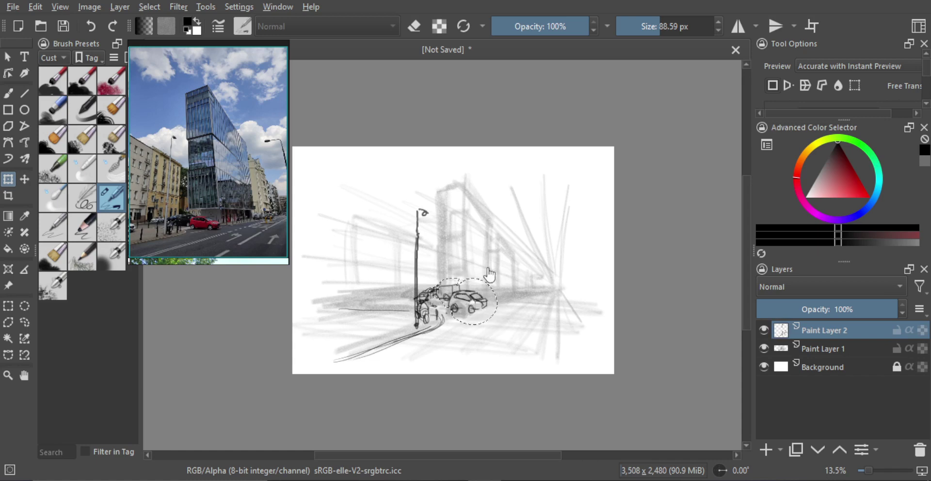
Lasso the second vehicle behind the nearest car and shift it slightly to the left
scroll(463, 310, up, 1)
key(l)
click(509, 268)
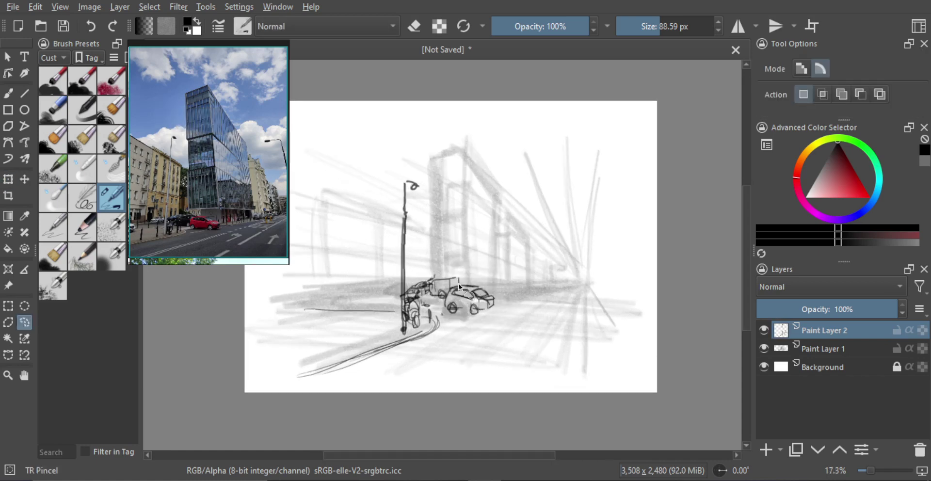
mouse_move(443, 305)
mouse_down()
mouse_move(466, 279)
mouse_move(445, 271)
mouse_move(424, 287)
mouse_move(424, 301)
mouse_move(443, 305)
mouse_up()
key(ctrl+t)
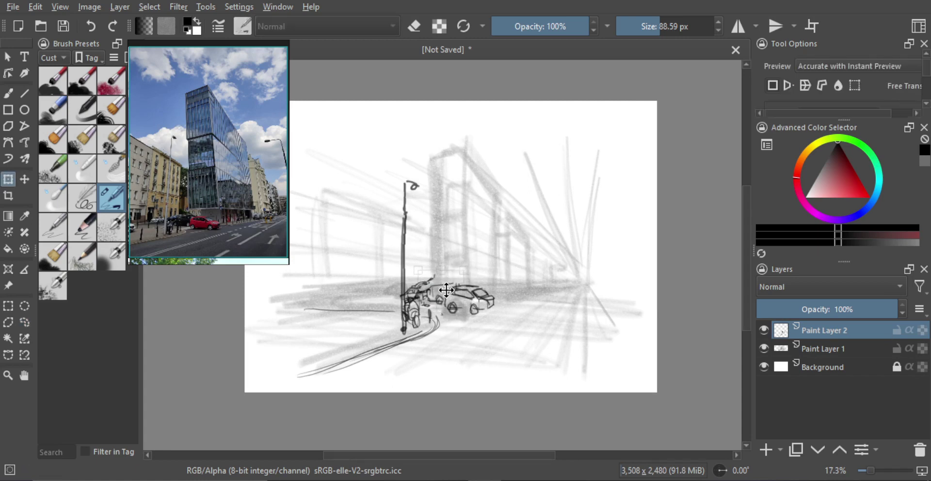
drag(455, 287, 451, 286)
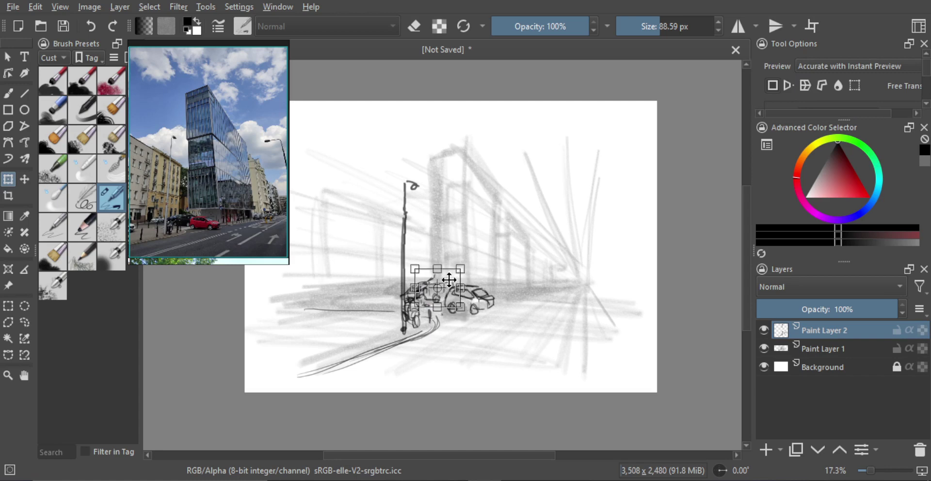
key(Return)
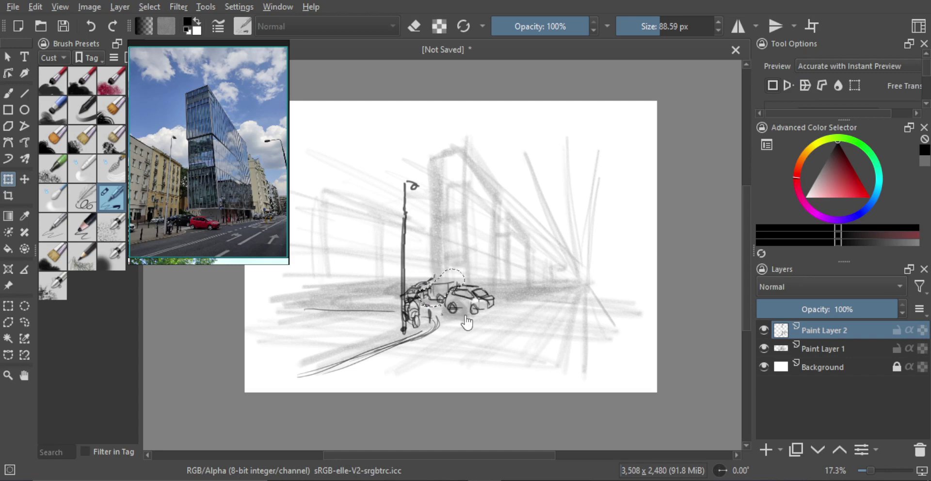
Erase the small bollard on the curb corner and draw a group of three thin bollards there instead
key(b)
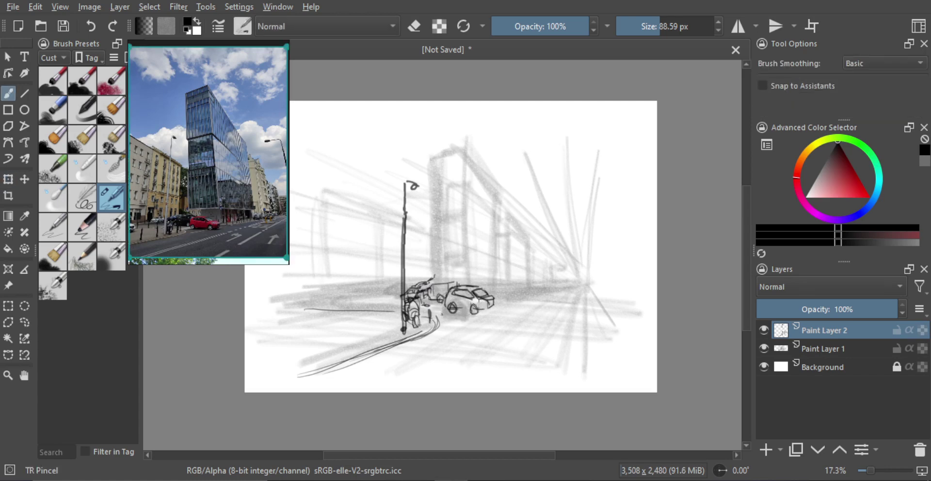
scroll(177, 226, up, 3)
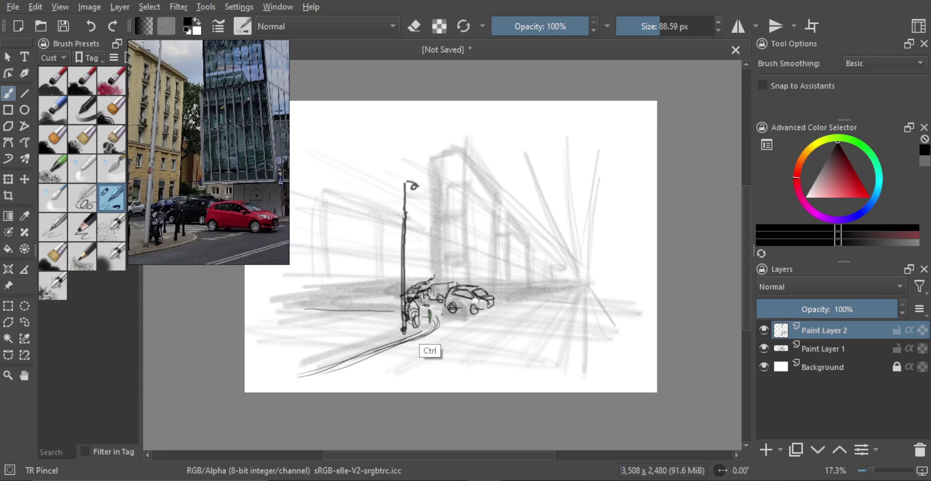
key(e)
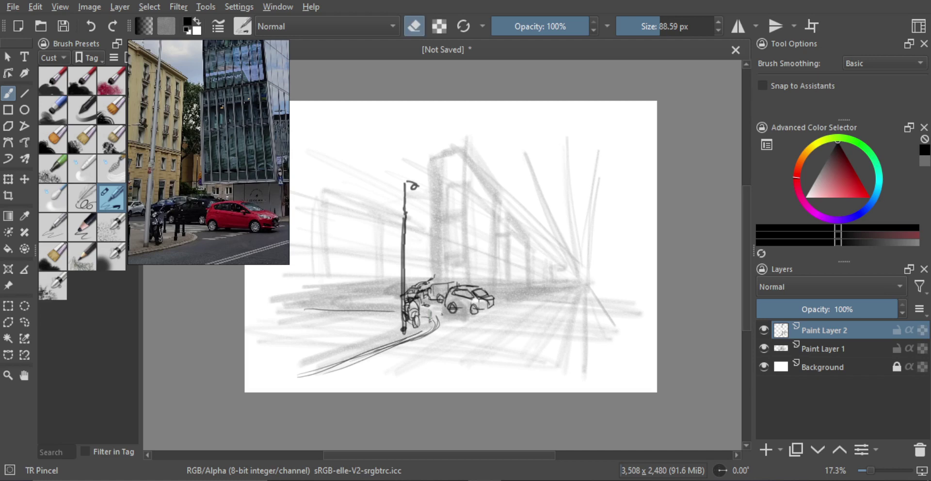
key(e)
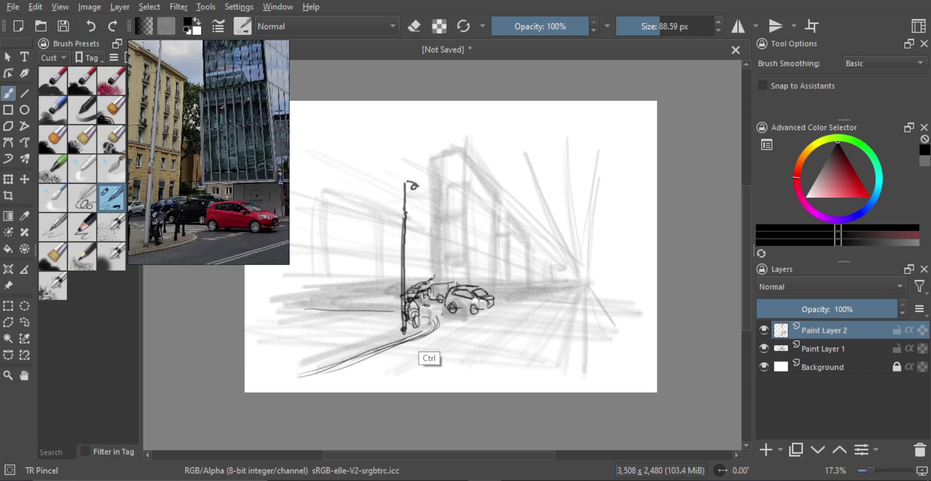
mouse_move(428, 325)
mouse_down()
mouse_move(428, 313)
mouse_move(435, 320)
mouse_move(422, 322)
mouse_up()
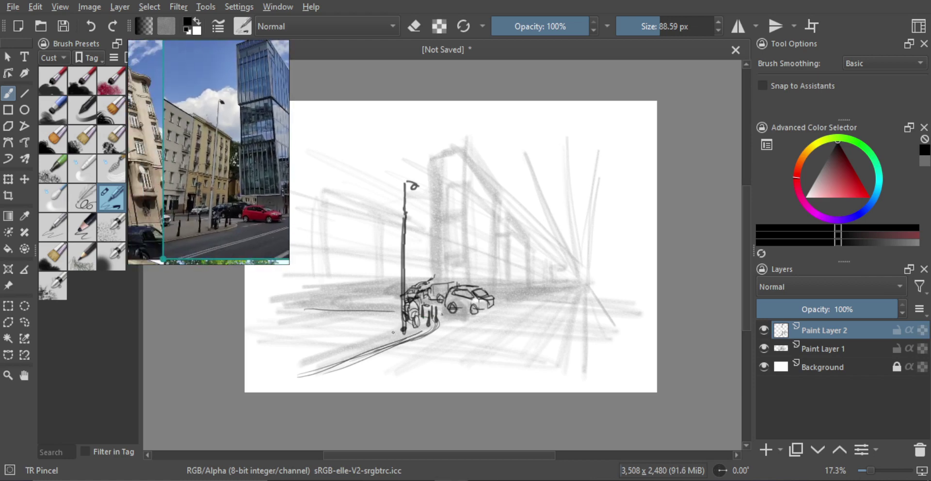
Draw two larger bollards along the front curb and two smaller ones along the sidewalk's far edge
mouse_move(389, 324)
mouse_down()
mouse_move(352, 337)
mouse_move(352, 328)
mouse_move(351, 349)
mouse_up()
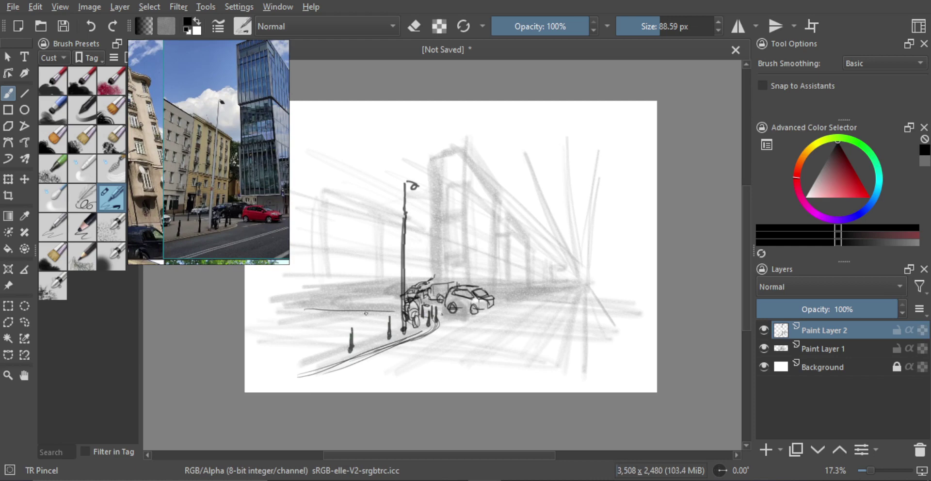
mouse_move(365, 316)
mouse_down()
mouse_move(365, 301)
mouse_move(366, 314)
mouse_move(331, 302)
mouse_move(330, 315)
mouse_up()
drag(401, 320, 405, 315)
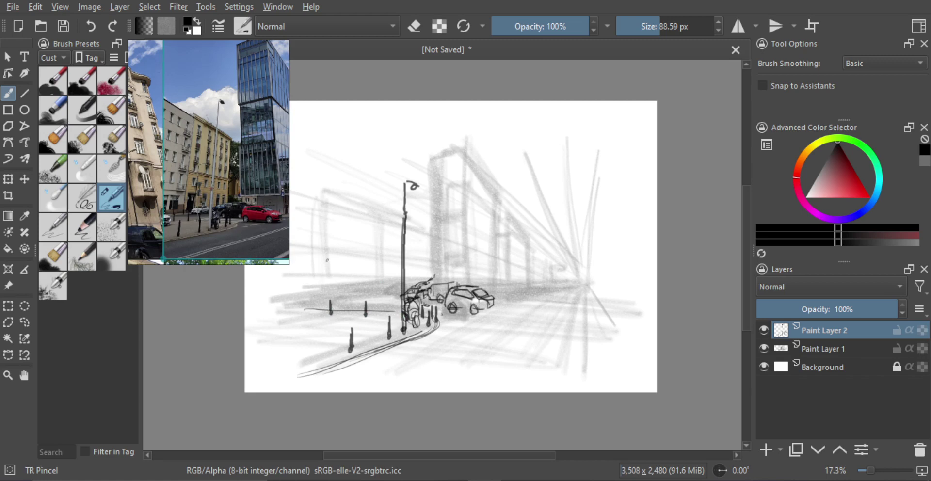
With a 43.57 px brush, draw the far street edge behind the bollards and a small parked car left of the lamp post
drag(303, 304, 390, 287)
key(ctrl+z)
drag(318, 296, 310, 295)
key(bracketleft)
key(bracketleft)
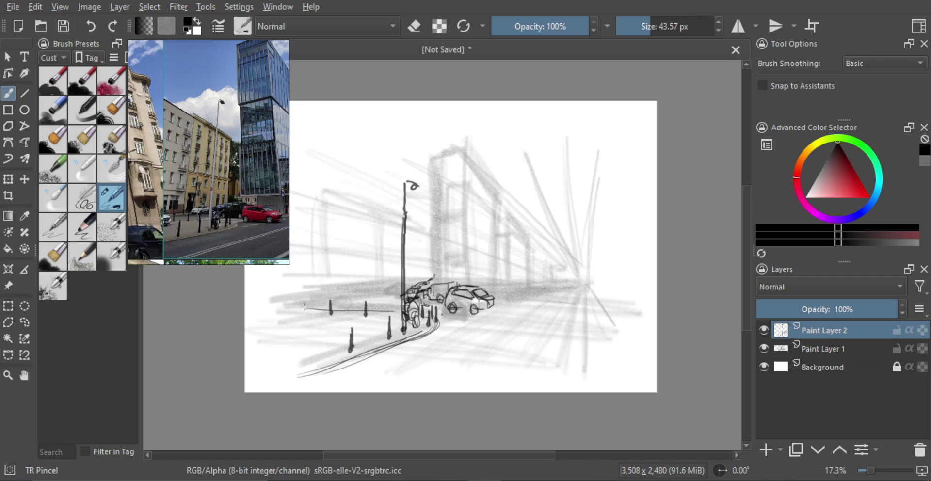
drag(295, 304, 396, 289)
key(ctrl+z)
drag(294, 297, 382, 292)
mouse_move(381, 292)
mouse_down()
mouse_move(295, 303)
mouse_move(401, 290)
mouse_up()
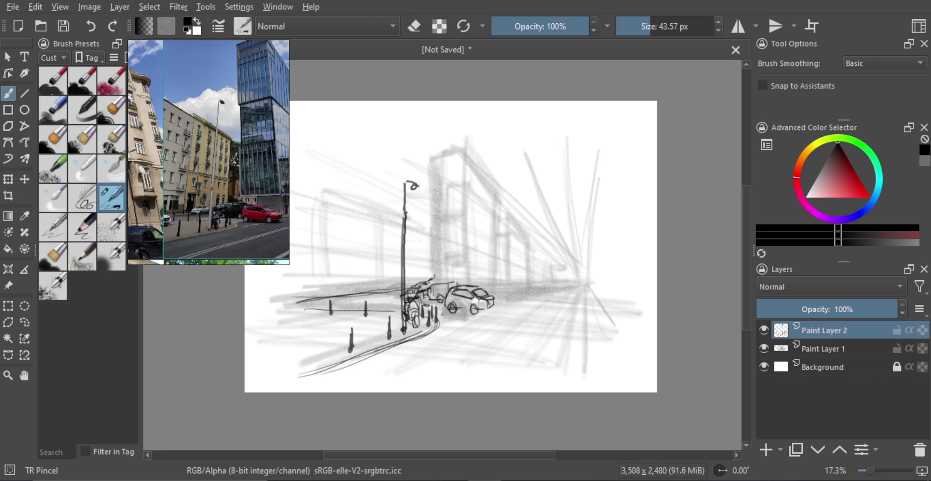
drag(378, 287, 383, 288)
Outline the left building with a vertical right edge behind the lamp post and a roofline sloping down toward the post
scroll(411, 284, down, 2)
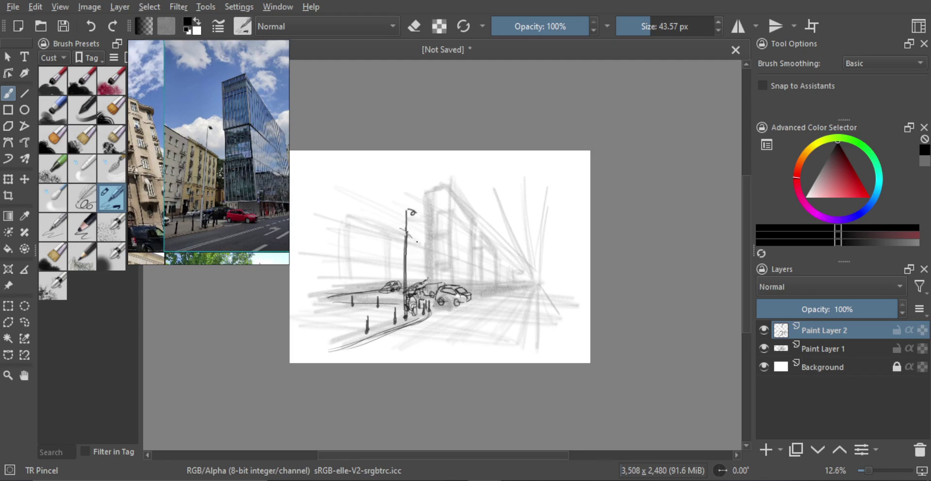
mouse_move(417, 284)
mouse_down()
mouse_move(420, 238)
mouse_move(420, 281)
mouse_up()
key(ctrl+z)
drag(420, 244, 417, 282)
drag(328, 195, 389, 222)
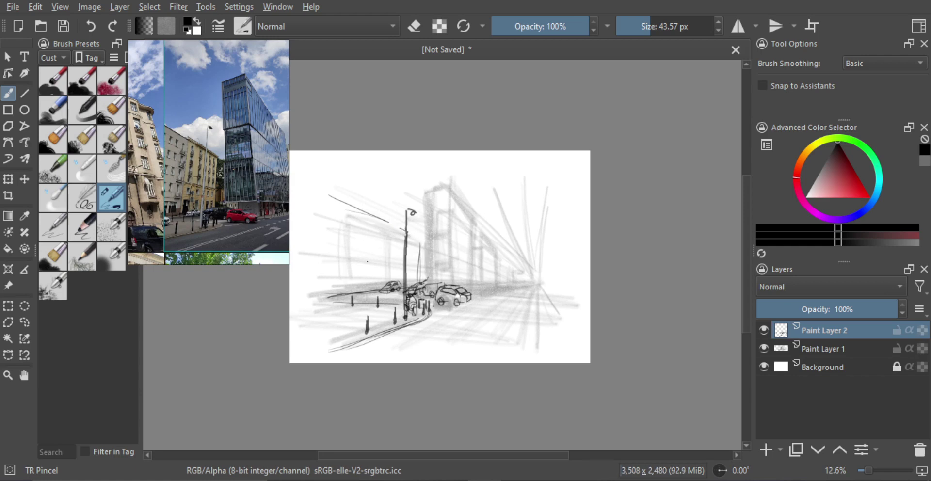
Sketch a narrow entrance with a rounded top on the left building above the parked car, cleaning up its strokes with the eraser
mouse_move(374, 240)
mouse_down()
mouse_move(372, 297)
mouse_move(381, 289)
mouse_up()
drag(383, 272, 383, 288)
key(e)
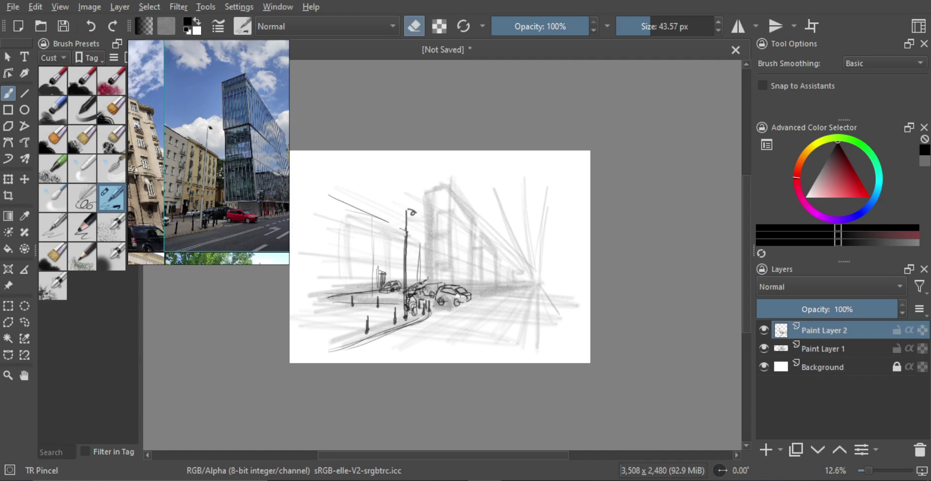
key(e)
key(e)
key(e)
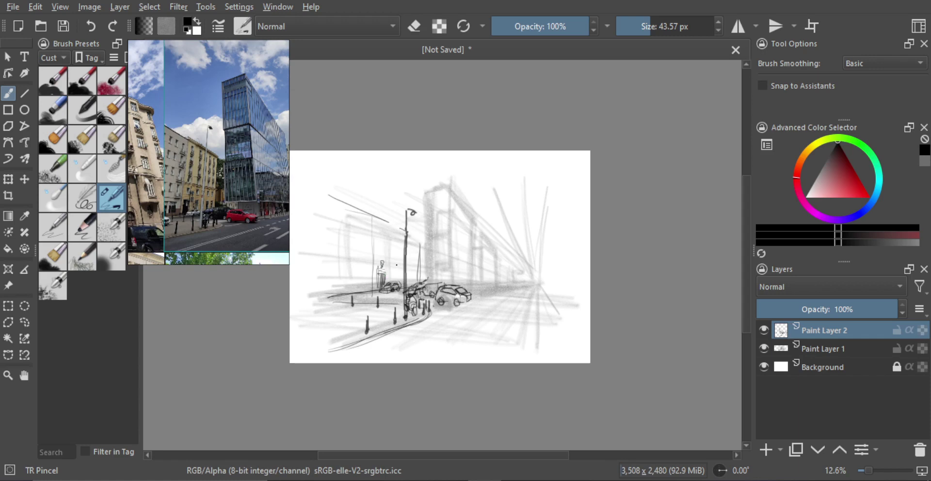
Sketch the left building's ground-floor ledge and openings, and add a column of rectangular windows above the entrance
mouse_move(379, 260)
mouse_down()
mouse_move(400, 262)
mouse_move(396, 270)
mouse_up()
key(ctrl)
mouse_move(375, 256)
mouse_down()
mouse_move(403, 261)
mouse_move(378, 257)
mouse_move(417, 251)
mouse_move(417, 281)
mouse_up()
drag(409, 277, 410, 287)
drag(376, 229, 377, 251)
mouse_move(373, 217)
mouse_down()
mouse_move(387, 222)
mouse_move(378, 239)
mouse_up()
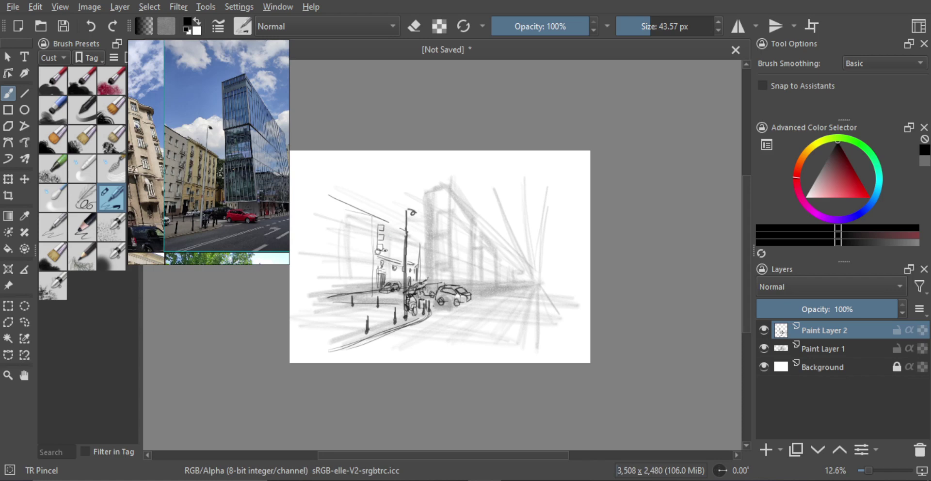
Fill the left building's facade with rows of small rectangular windows on both sides of the lamp post
drag(380, 242, 390, 244)
drag(380, 225, 387, 237)
key(ctrl+z)
scroll(406, 250, down, 1)
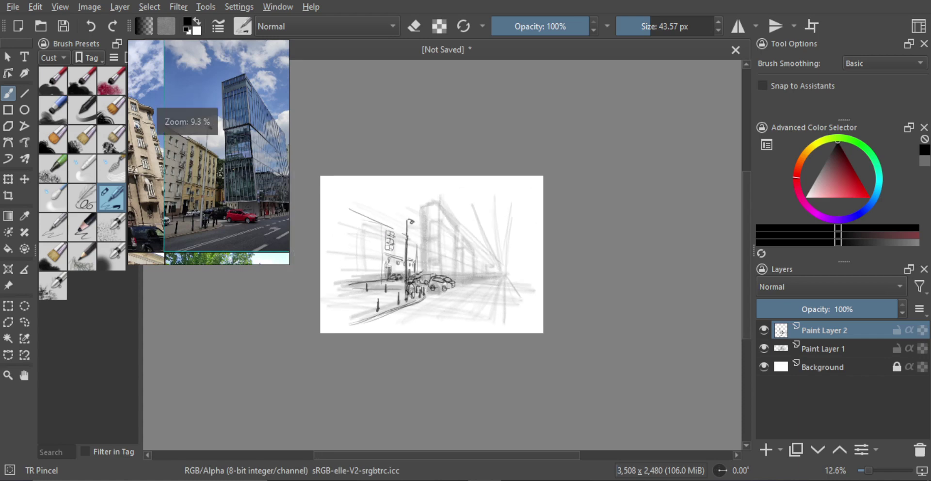
scroll(396, 251, up, 1)
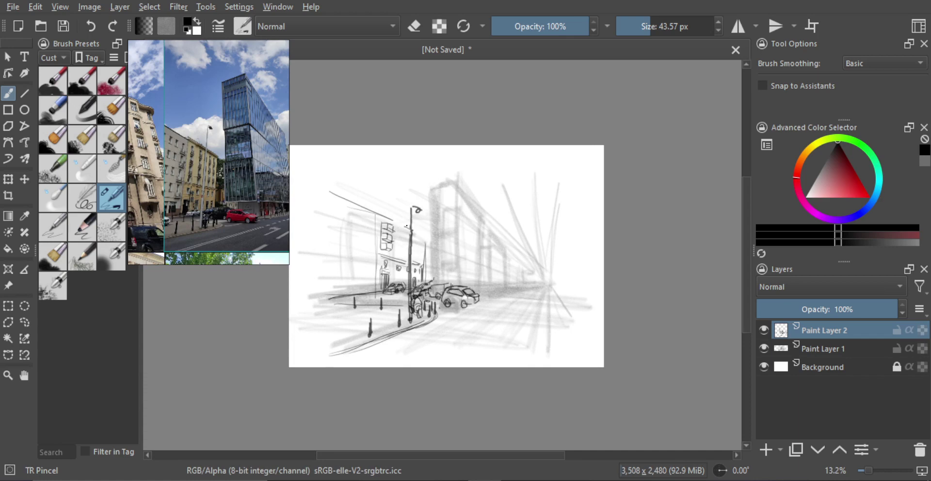
click(402, 234)
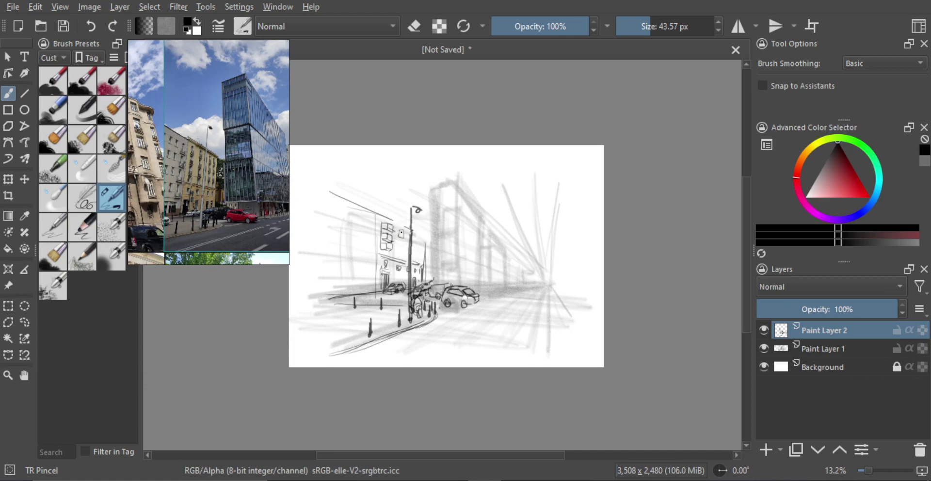
key(ctrl+z)
click(402, 250)
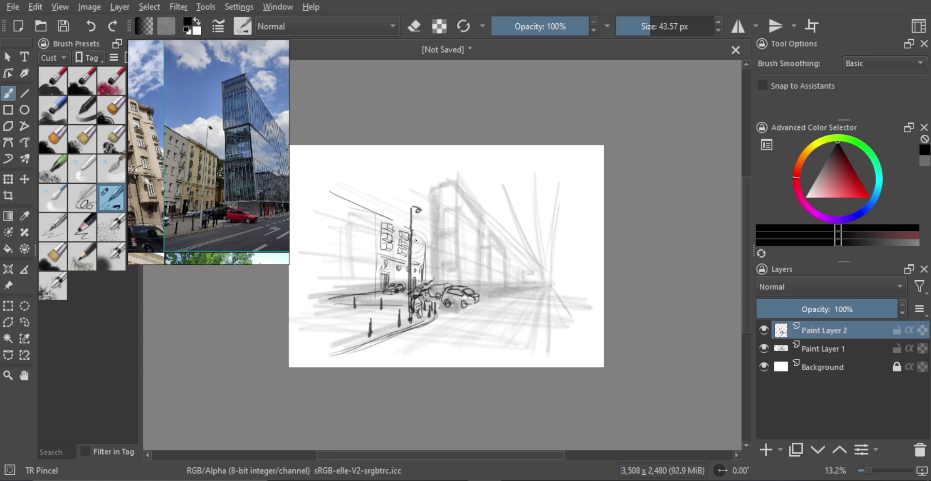
drag(417, 245, 415, 260)
drag(417, 236, 426, 241)
Draw a detailed cornice along the roofline of the building behind the lamp post and mark the edge of the adjoining leftmost building
drag(375, 212, 398, 219)
drag(402, 221, 430, 238)
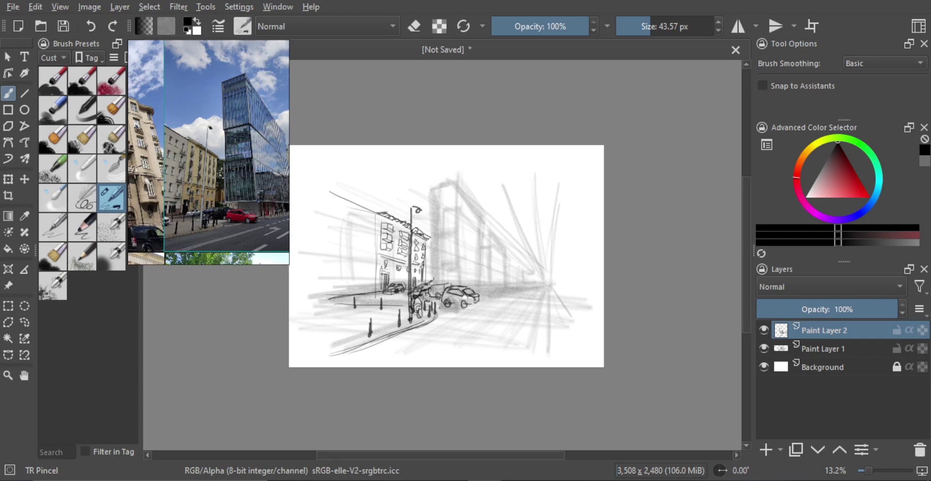
drag(379, 212, 429, 234)
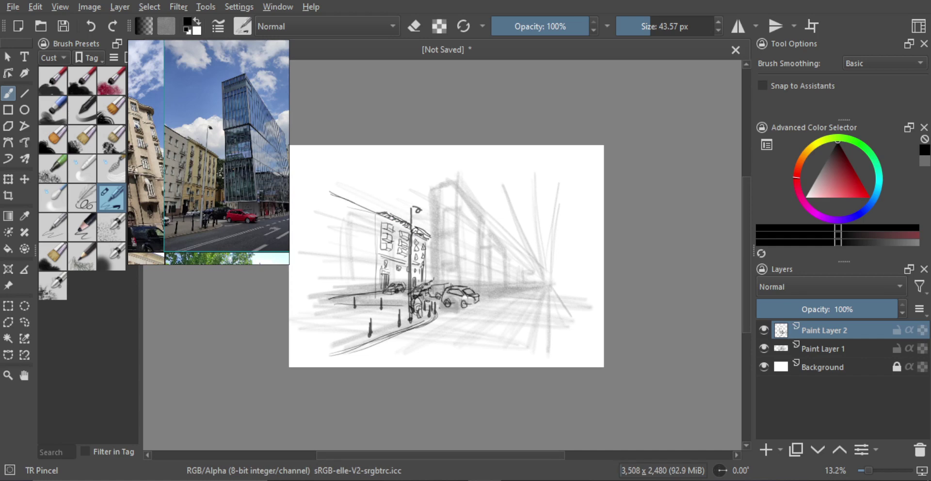
mouse_move(355, 203)
mouse_down()
mouse_move(376, 216)
mouse_move(373, 287)
mouse_move(376, 222)
mouse_up()
mouse_move(373, 282)
mouse_down()
mouse_move(335, 286)
mouse_move(379, 279)
mouse_up()
key(ctrl+z)
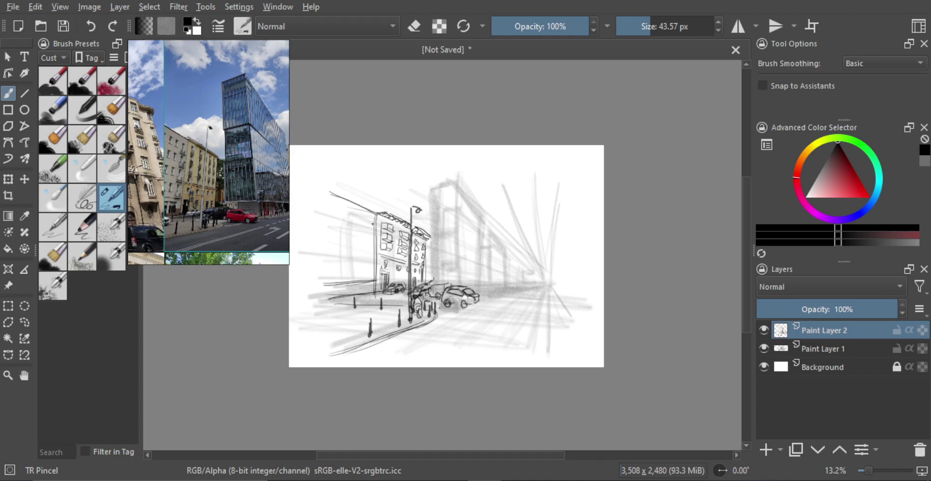
Outline a column of narrow windows on the leftmost building and lightly mark the positions of further window columns
drag(369, 227, 368, 265)
mouse_move(365, 266)
mouse_down()
mouse_move(366, 212)
mouse_move(369, 265)
mouse_up()
key(ctrl+z)
key(ctrl+z)
drag(368, 229, 369, 248)
drag(328, 214, 362, 226)
mouse_move(335, 218)
mouse_down()
mouse_move(366, 235)
mouse_move(344, 231)
mouse_move(361, 245)
mouse_move(358, 277)
mouse_up()
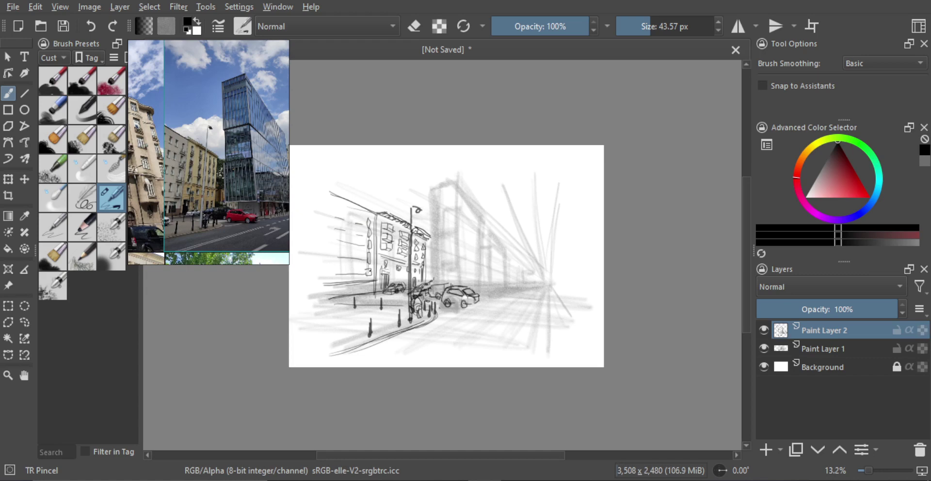
Block in the leftmost building's windows as solid black columns, using a 162.63 px and a 136.88 px brush
key(e)
key(e)
drag(359, 267, 374, 264)
mouse_move(372, 227)
mouse_down()
mouse_move(382, 188)
mouse_move(369, 266)
mouse_move(361, 234)
mouse_up()
key(ctrl+z)
key(ctrl+z)
key(ctrl+z)
key(ctrl+z)
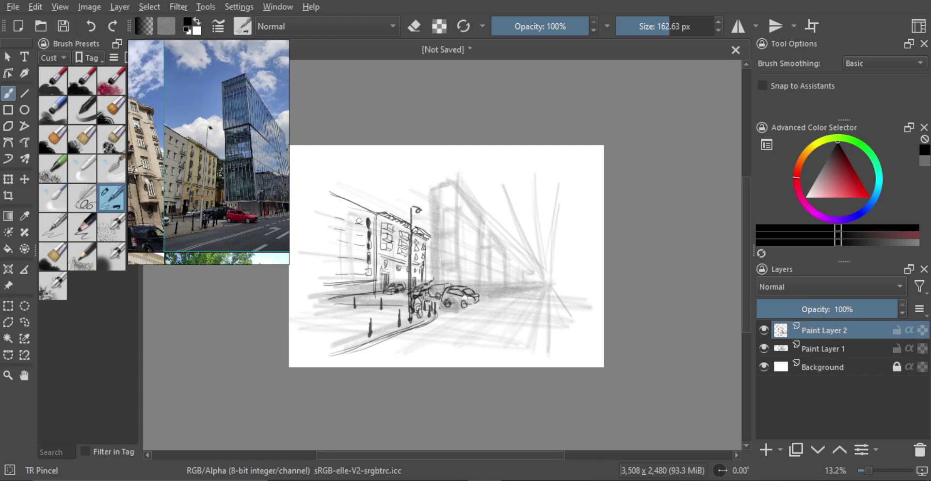
drag(359, 228, 359, 261)
mouse_move(347, 213)
mouse_down()
mouse_move(348, 260)
mouse_move(340, 216)
mouse_move(337, 244)
mouse_up()
mouse_move(337, 251)
mouse_down()
mouse_move(348, 279)
mouse_move(356, 262)
mouse_up()
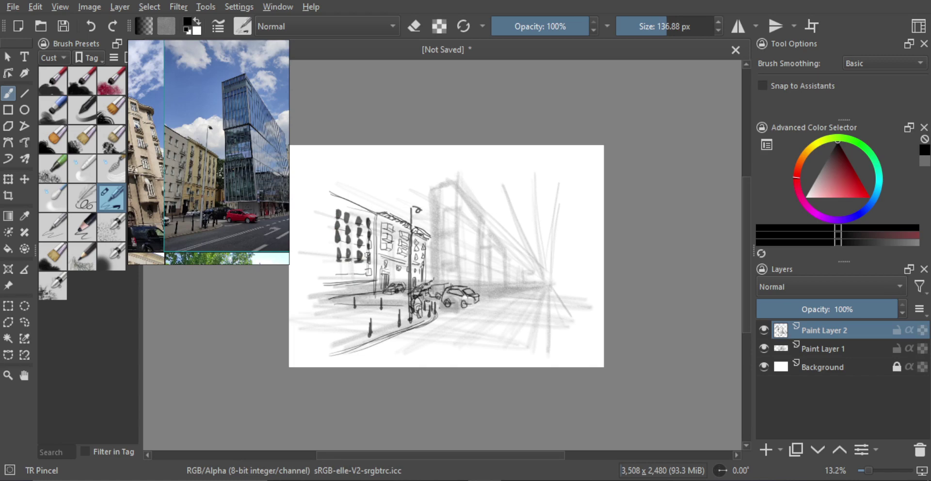
Add dark ground-floor openings and a base shadow to the leftmost building, and thicken its roofline with a 158.61 px brush
mouse_move(348, 280)
mouse_down()
mouse_move(365, 273)
mouse_move(357, 293)
mouse_move(371, 285)
mouse_move(322, 297)
mouse_move(375, 287)
mouse_move(349, 281)
mouse_move(364, 290)
mouse_move(344, 291)
mouse_move(373, 337)
mouse_up()
key(ctrl+z)
ctrl+drag(399, 304, 399, 267)
drag(399, 268, 408, 320)
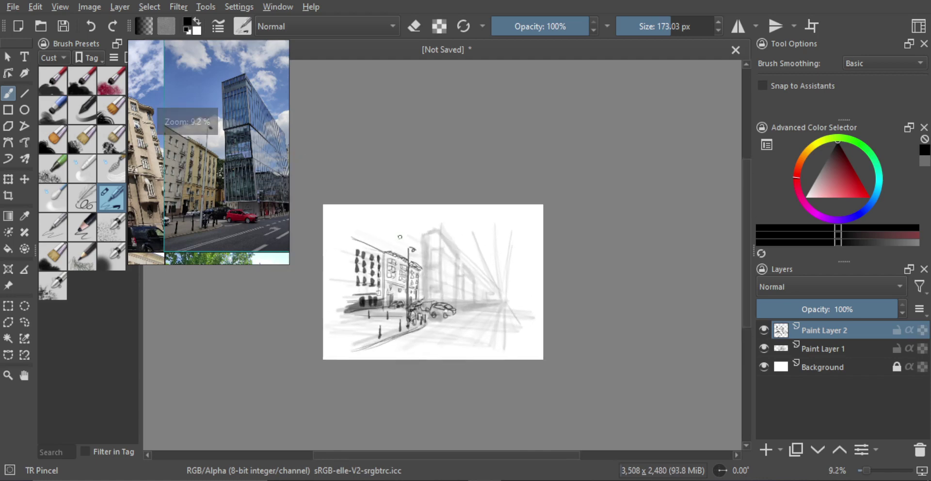
shift+drag(381, 245, 381, 253)
key(bracketleft)
key(ctrl+z)
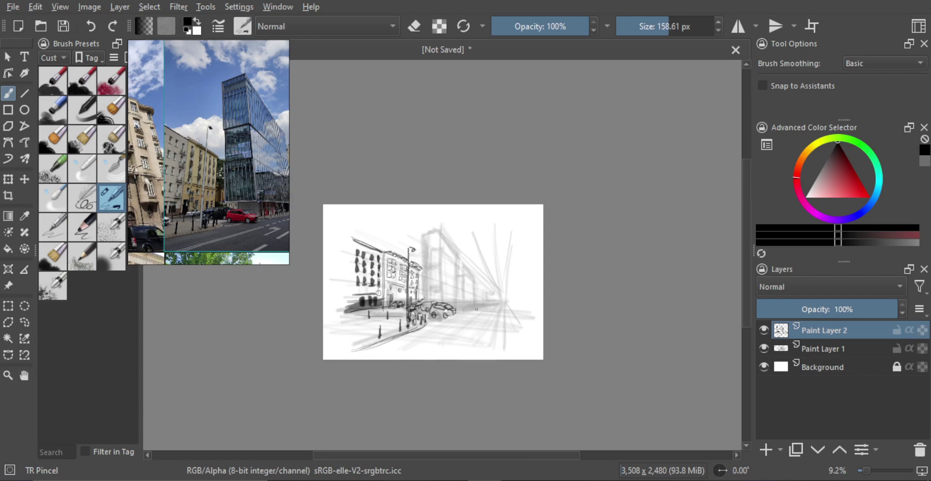
Enlarge the reference image window and frame the photo of the glass tower street in it
click(249, 196)
scroll(249, 197, down, 4)
drag(250, 198, 205, 199)
double_click(205, 199)
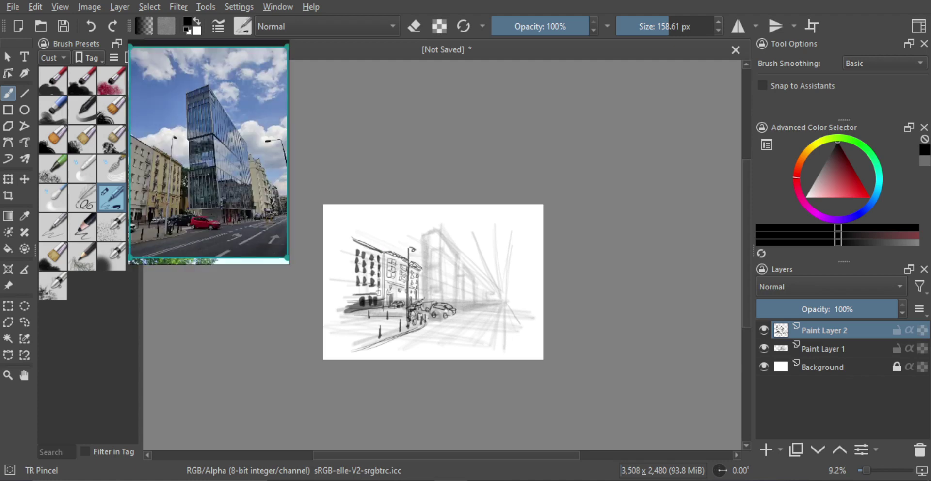
drag(289, 264, 322, 321)
double_click(260, 227)
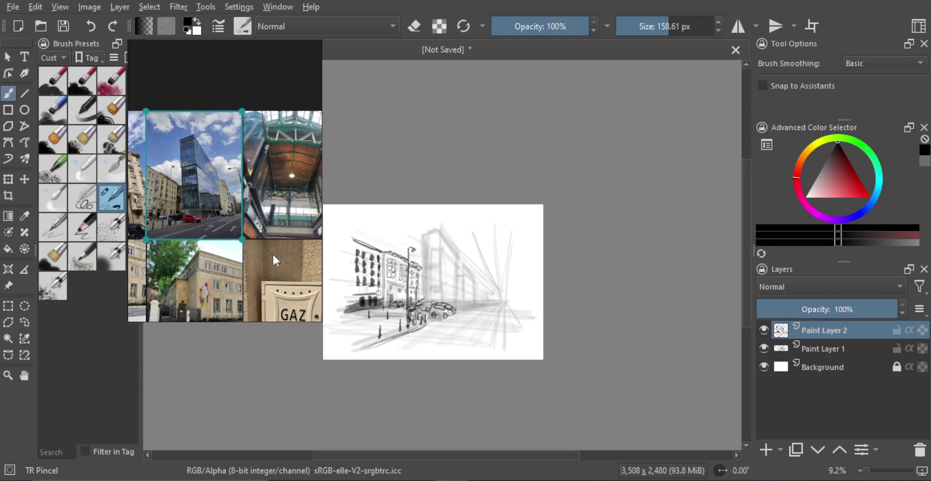
double_click(228, 216)
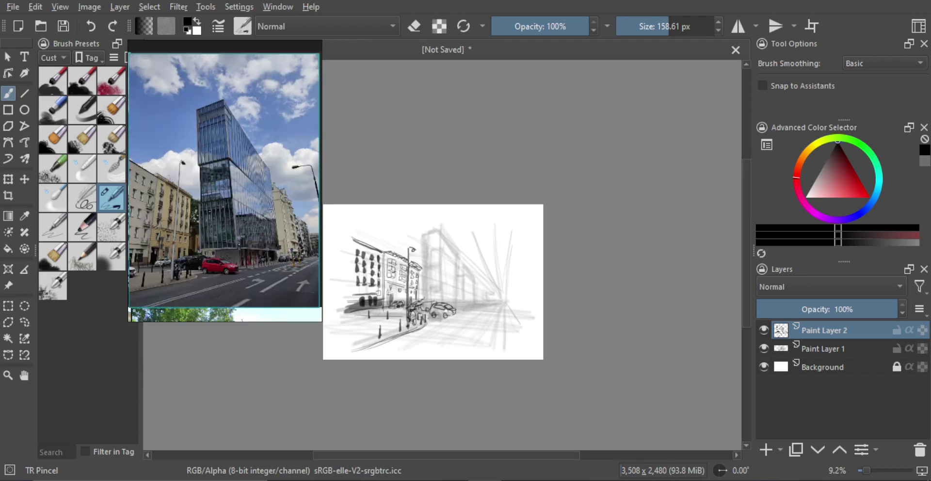
With a 76.99 px brush, sketch the glass tower's base line and a short corner mark behind the cars, redoing unsatisfactory strokes
drag(465, 253, 507, 243)
mouse_move(478, 304)
mouse_down()
mouse_move(450, 310)
mouse_move(475, 310)
mouse_move(463, 309)
mouse_move(474, 313)
mouse_move(470, 320)
mouse_move(480, 312)
mouse_up()
key(ctrl+z)
key(ctrl+z)
key(ctrl+z)
key(ctrl+z)
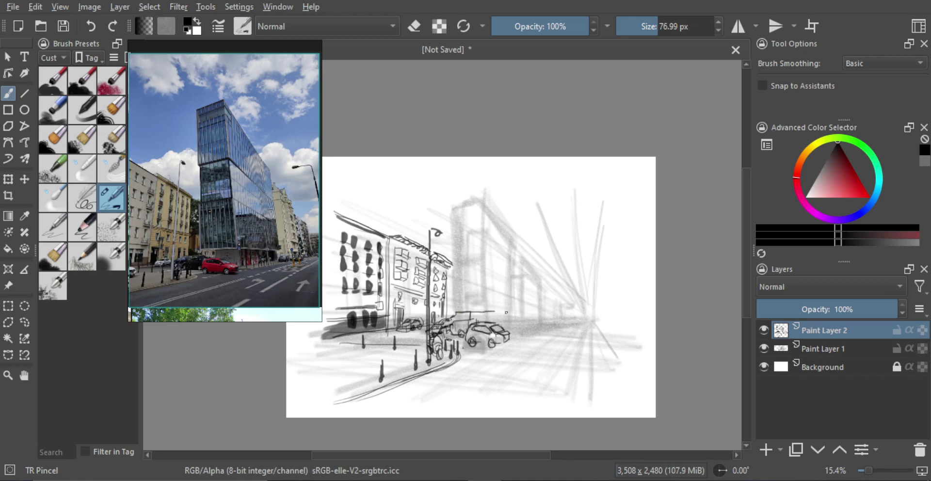
drag(502, 315, 510, 332)
key(ctrl+z)
key(ctrl+z)
key(ctrl+z)
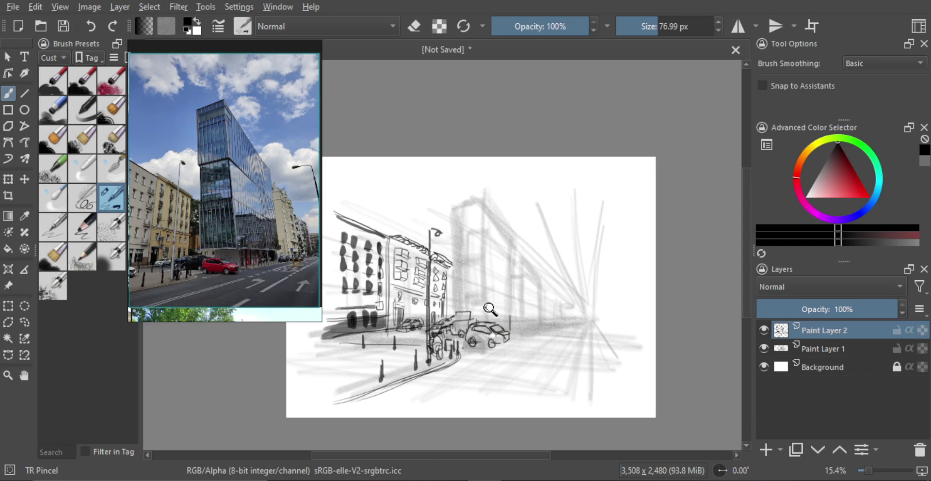
mouse_move(484, 310)
mouse_down()
mouse_move(484, 321)
mouse_move(504, 311)
mouse_move(512, 333)
mouse_up()
key(ctrl+z)
key(ctrl+z)
Outline the lower front face of the glass tower as an upright rectangle above the large car
drag(462, 312, 482, 311)
mouse_move(455, 234)
mouse_down()
mouse_move(502, 233)
mouse_move(503, 299)
mouse_up()
key(ctrl+z)
key(ctrl+z)
mouse_move(506, 234)
mouse_down()
mouse_move(506, 309)
mouse_move(507, 239)
mouse_up()
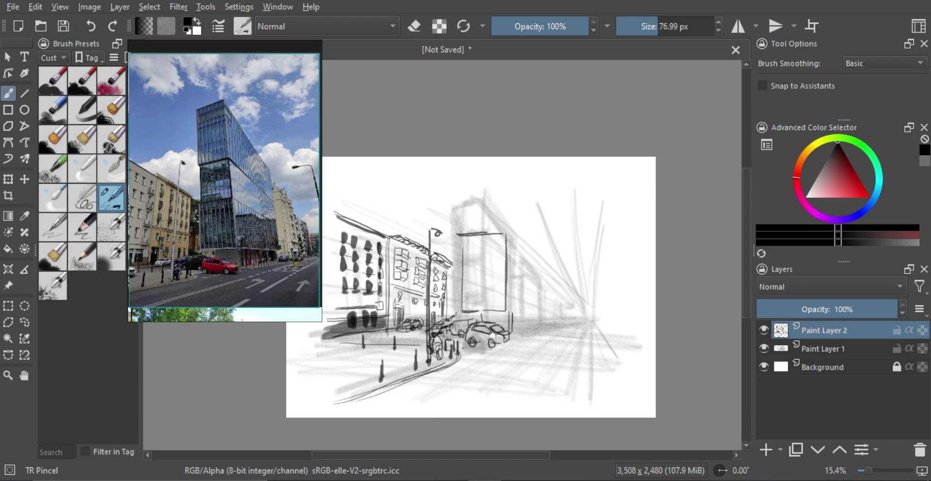
Stack a slightly offset rectangular upper block on the tower's front face, and double the corner edges and the dividing line
drag(459, 177, 457, 233)
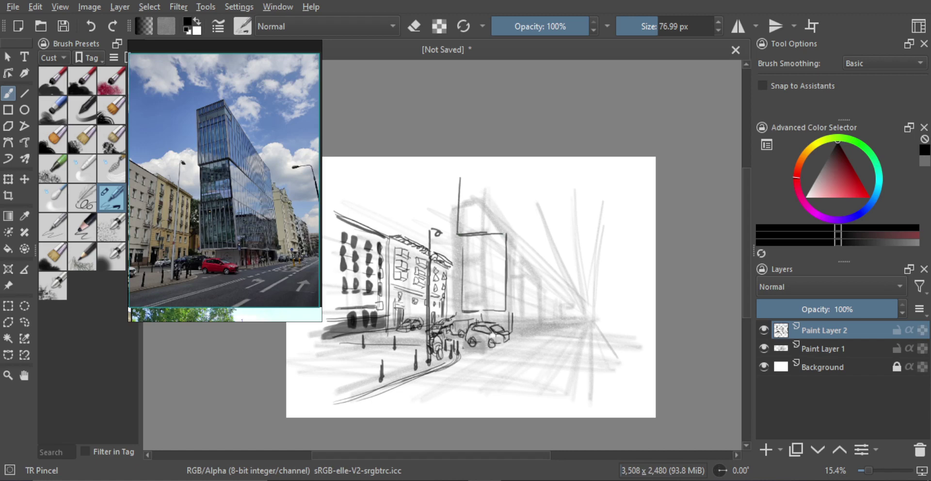
key(ctrl+z)
mouse_move(459, 169)
mouse_down()
mouse_move(457, 227)
mouse_move(457, 165)
mouse_move(499, 164)
mouse_move(503, 228)
mouse_up()
key(ctrl+z)
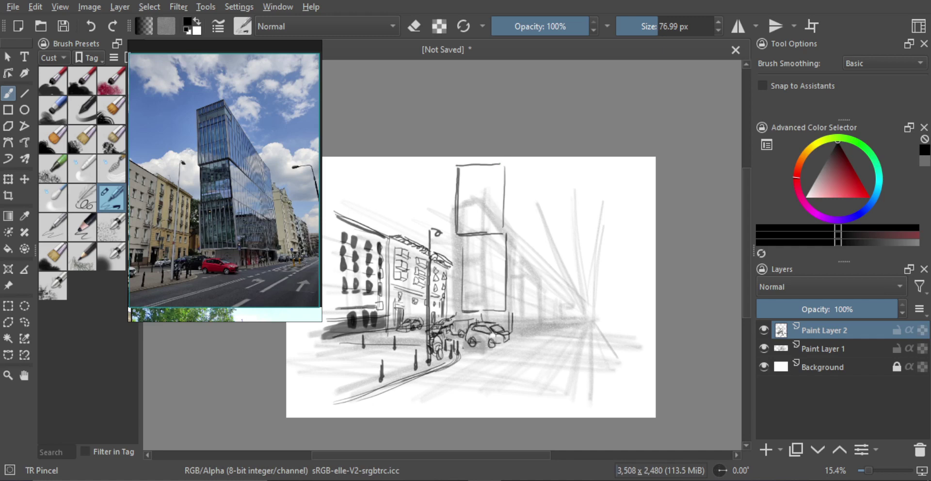
drag(503, 166, 503, 227)
mouse_move(507, 169)
mouse_down()
mouse_move(508, 301)
mouse_move(489, 310)
mouse_move(503, 310)
mouse_up()
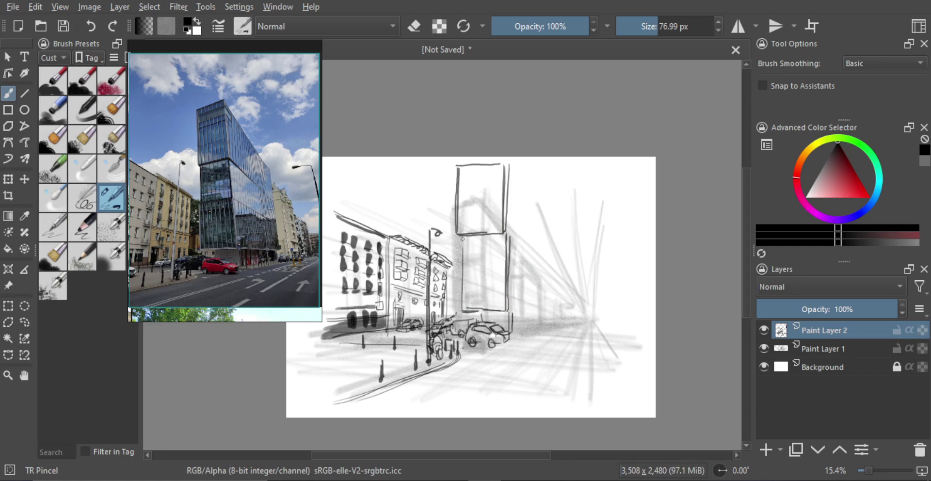
drag(462, 238, 505, 230)
Draw the tower's receding side with a sloping roof edge, a far vertical edge and a row of ground-floor openings along the street
drag(509, 165, 549, 243)
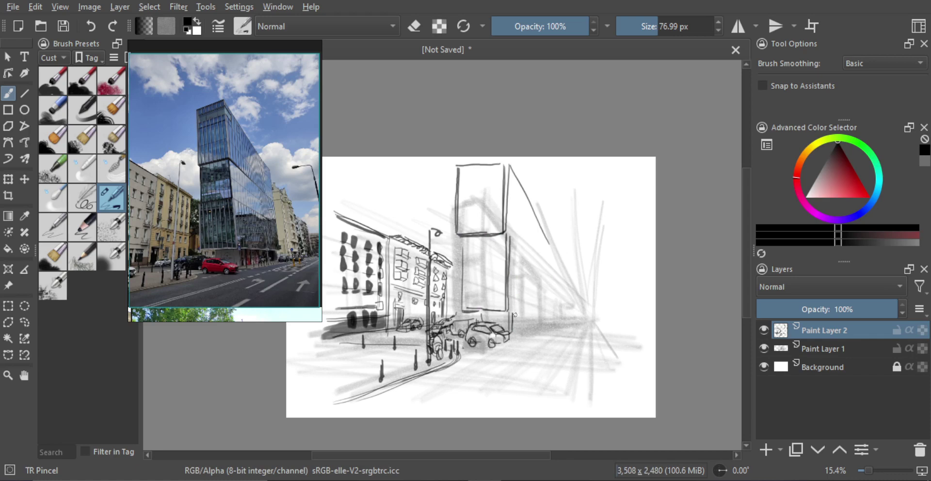
drag(511, 311, 550, 311)
mouse_move(552, 247)
mouse_down()
mouse_move(549, 303)
mouse_move(513, 315)
mouse_move(512, 324)
mouse_move(523, 320)
mouse_move(514, 333)
mouse_move(543, 323)
mouse_up()
key(ctrl+z)
mouse_move(521, 339)
mouse_down()
mouse_move(563, 320)
mouse_move(520, 328)
mouse_move(535, 321)
mouse_up()
key(ctrl+z)
key(ctrl+z)
key(ctrl+z)
key(ctrl+z)
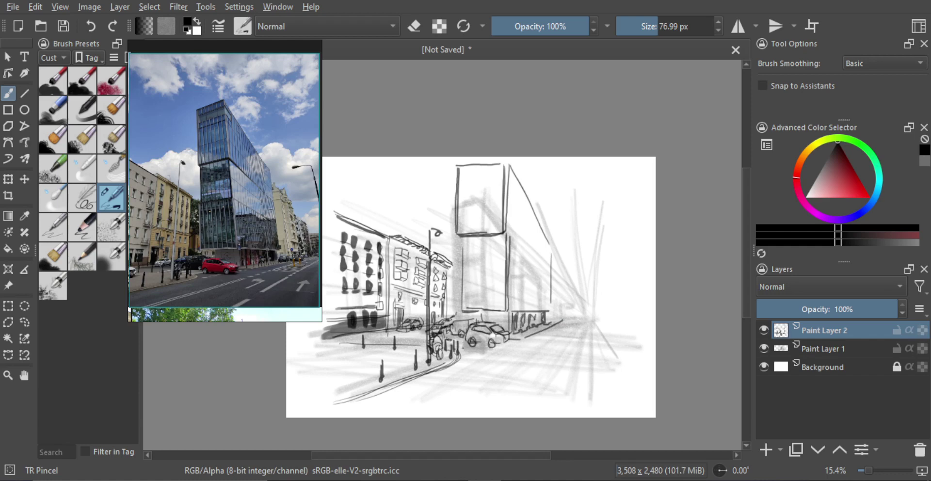
Check the tower in the reference photo, and draw central vertical dividers on both front blocks and one on the receding side
scroll(258, 255, up, 3)
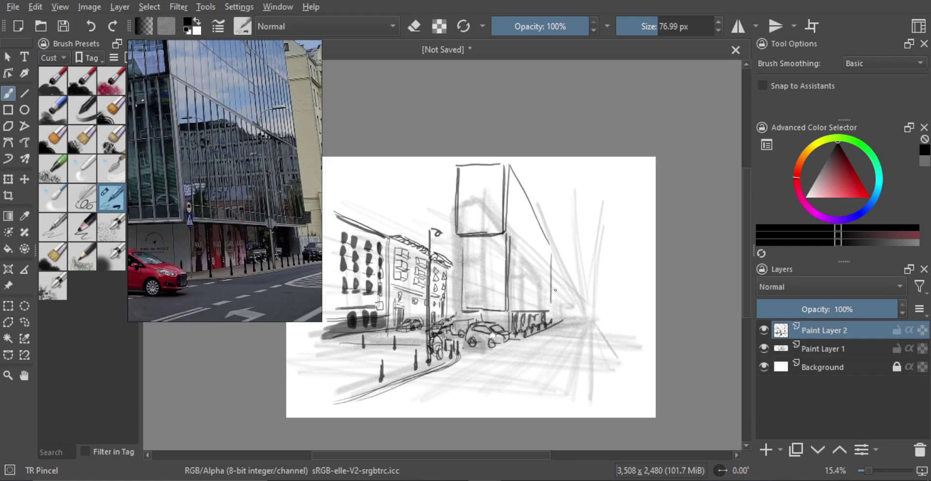
scroll(267, 231, down, 5)
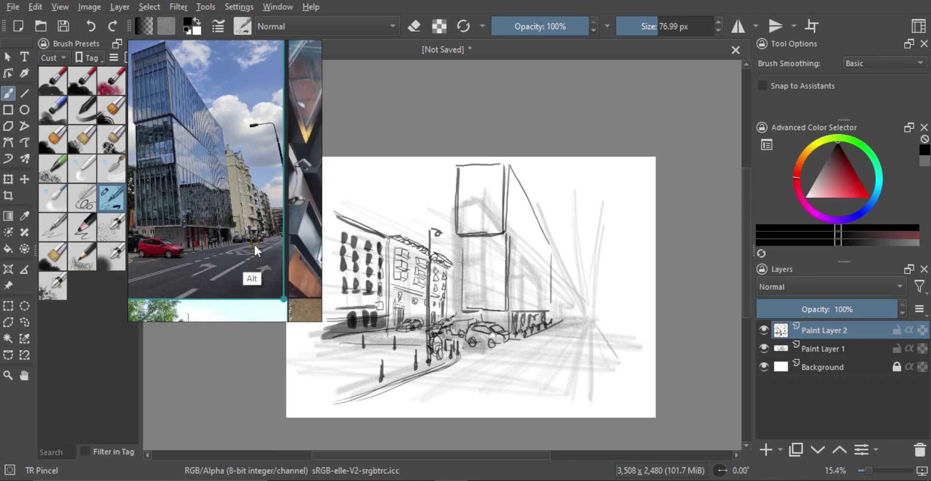
scroll(233, 198, up, 5)
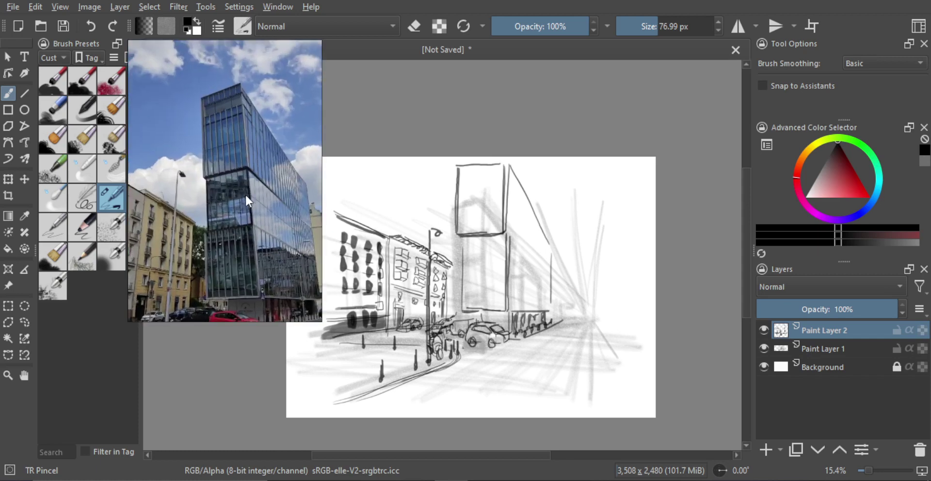
scroll(233, 211, down, 2)
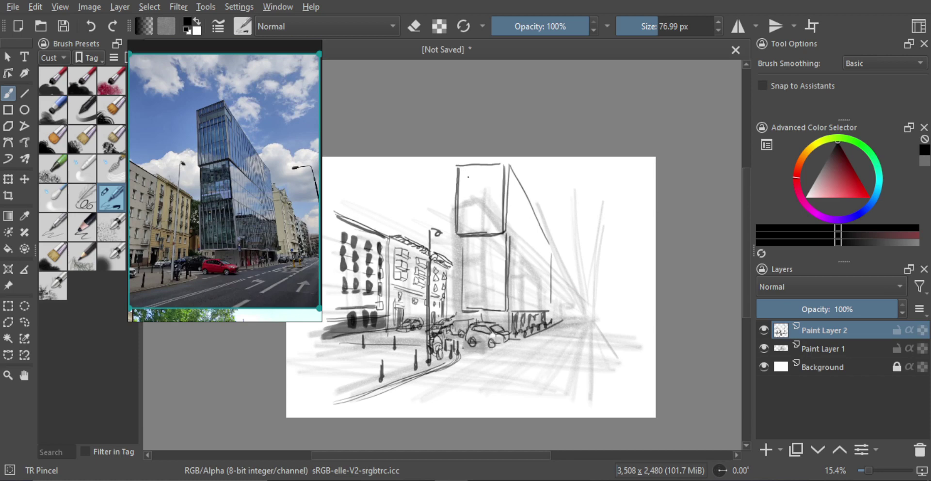
mouse_move(480, 168)
mouse_down()
mouse_move(479, 231)
mouse_move(478, 183)
mouse_up()
drag(485, 235, 484, 304)
key(ctrl+z)
mouse_move(483, 266)
mouse_down()
mouse_move(484, 309)
mouse_move(485, 228)
mouse_move(533, 307)
mouse_up()
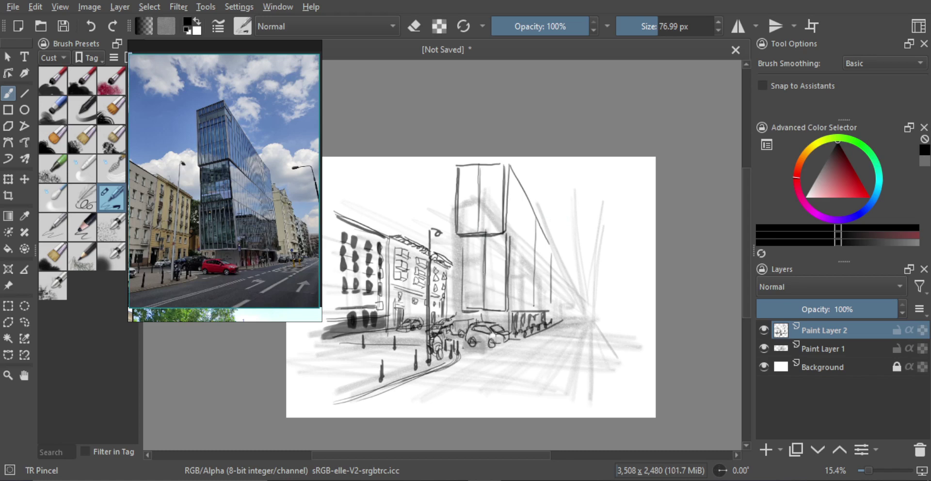
mouse_move(537, 254)
mouse_down()
mouse_move(536, 302)
mouse_move(538, 225)
mouse_move(536, 309)
mouse_up()
Fill the upper front block of the tower with evenly spaced vertical mullion lines
mouse_move(473, 166)
mouse_down()
mouse_move(469, 233)
mouse_move(470, 163)
mouse_move(464, 227)
mouse_move(468, 164)
mouse_move(488, 226)
mouse_move(490, 165)
mouse_move(488, 232)
mouse_move(488, 167)
mouse_move(495, 234)
mouse_up()
key(ctrl+z)
key(ctrl+z)
key(ctrl+z)
key(ctrl+z)
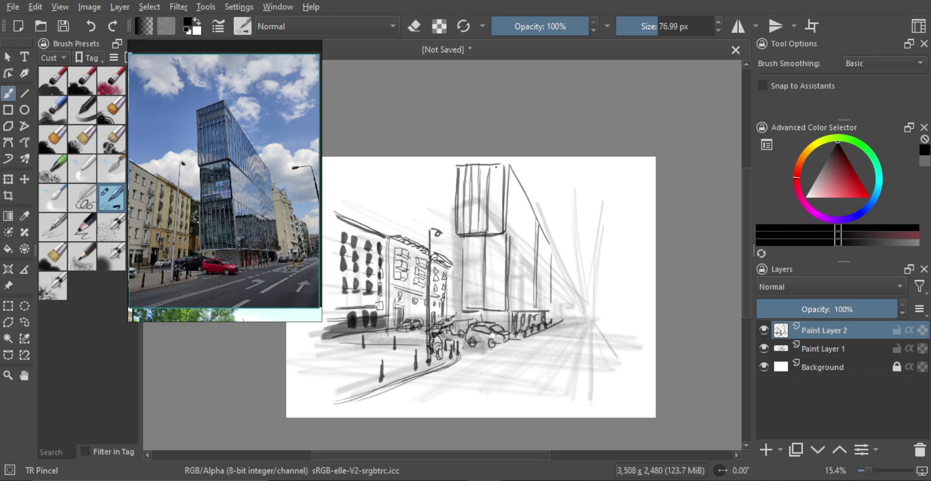
mouse_move(495, 166)
mouse_down()
mouse_move(495, 235)
mouse_move(498, 163)
mouse_up()
Draw vertical mullion lines down the lower front block of the tower
drag(476, 240, 474, 307)
key(ctrl+z)
mouse_move(479, 238)
mouse_down()
mouse_move(476, 311)
mouse_move(476, 235)
mouse_move(470, 308)
mouse_up()
key(ctrl+z)
key(ctrl+z)
mouse_move(492, 244)
mouse_down()
mouse_move(491, 306)
mouse_move(491, 237)
mouse_move(498, 303)
mouse_move(499, 240)
mouse_up()
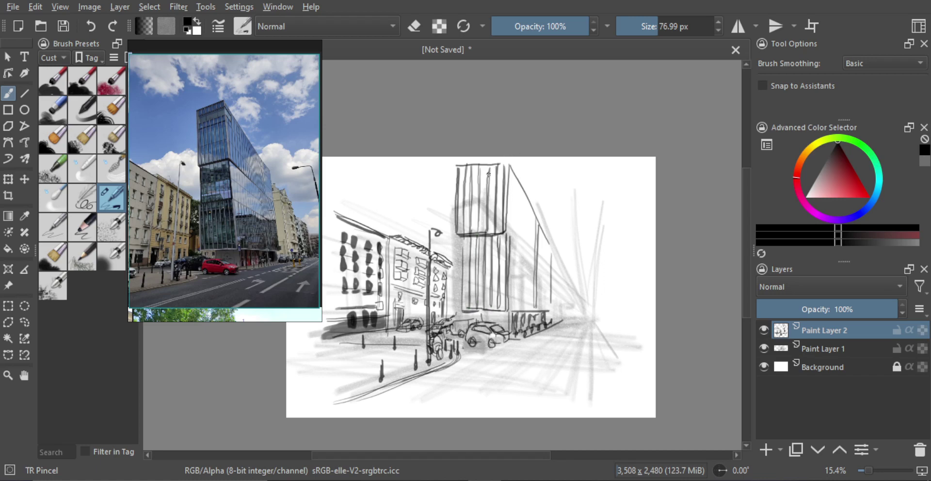
Erase a horizontal band near the top of the tower's upper block and draw a projecting ledge across it
key(e)
drag(457, 178, 468, 176)
mouse_move(459, 177)
mouse_down()
mouse_move(503, 175)
mouse_move(461, 180)
mouse_move(494, 181)
mouse_move(465, 183)
mouse_move(496, 179)
mouse_move(483, 167)
mouse_move(460, 188)
mouse_move(457, 177)
mouse_move(467, 173)
mouse_move(503, 173)
mouse_move(489, 185)
mouse_move(510, 178)
mouse_up()
key(e)
key(ctrl+z)
drag(506, 176, 512, 184)
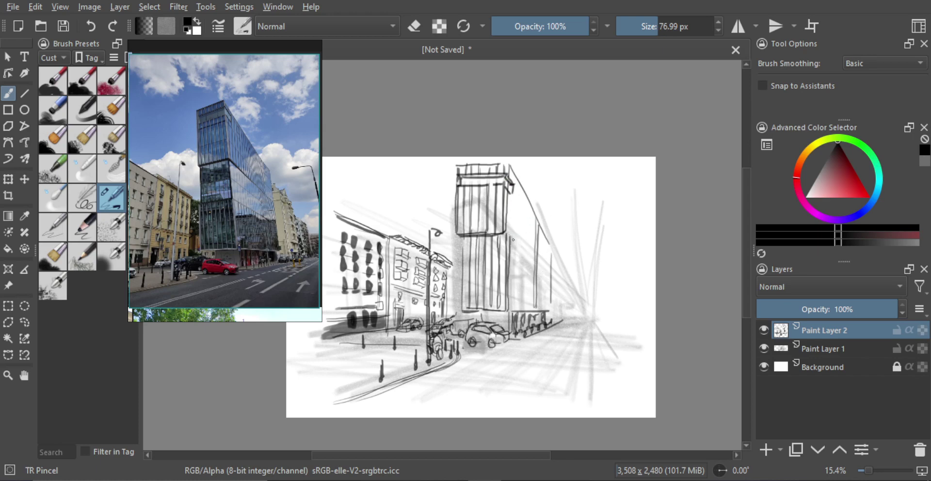
Draw a sloping divider across the tower's receding side and add vertical lines toward its far edge
mouse_move(508, 237)
mouse_down()
mouse_move(550, 275)
mouse_move(516, 243)
mouse_move(552, 277)
mouse_up()
mouse_move(524, 195)
mouse_down()
mouse_move(522, 245)
mouse_move(524, 211)
mouse_up()
mouse_move(527, 260)
mouse_down()
mouse_move(550, 251)
mouse_move(549, 241)
mouse_move(546, 271)
mouse_up()
drag(546, 238, 546, 310)
drag(550, 256, 548, 311)
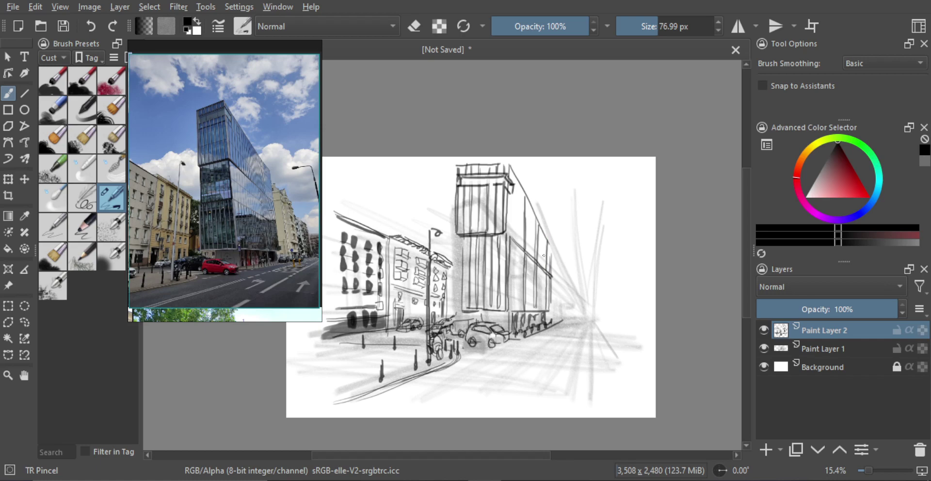
Add more vertical window lines along the tower's receding side and clean up the roof edge near the front corner with the eraser
drag(544, 238, 544, 309)
key(ctrl+z)
drag(543, 232, 540, 303)
drag(531, 209, 529, 307)
key(ctrl+z)
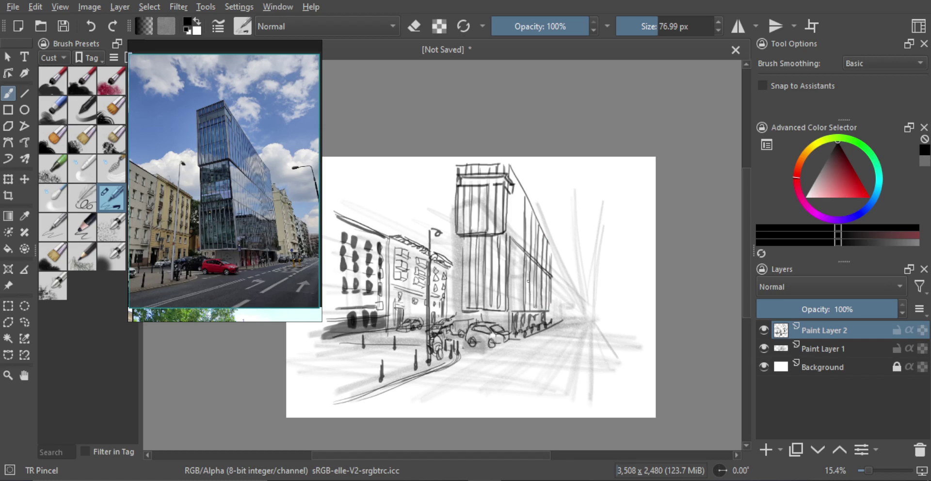
mouse_move(518, 182)
mouse_down()
mouse_move(516, 291)
mouse_move(521, 172)
mouse_move(557, 239)
mouse_move(561, 210)
mouse_move(521, 172)
mouse_up()
key(e)
key(e)
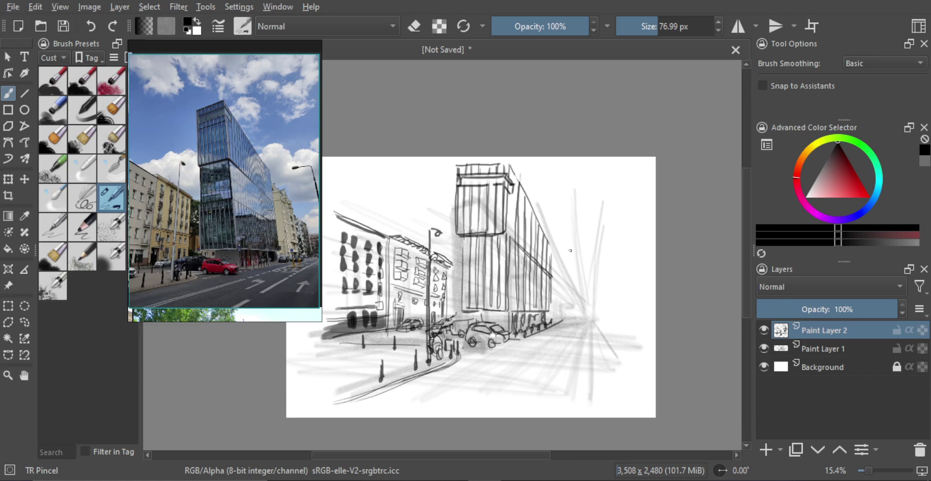
Sketch the smaller distant buildings receding beyond the tower toward the vanishing point, checking them against the reference photo
drag(552, 266, 558, 317)
drag(559, 267, 575, 315)
key(ctrl+z)
key(ctrl+z)
key(ctrl+z)
key(ctrl+z)
double_click(278, 242)
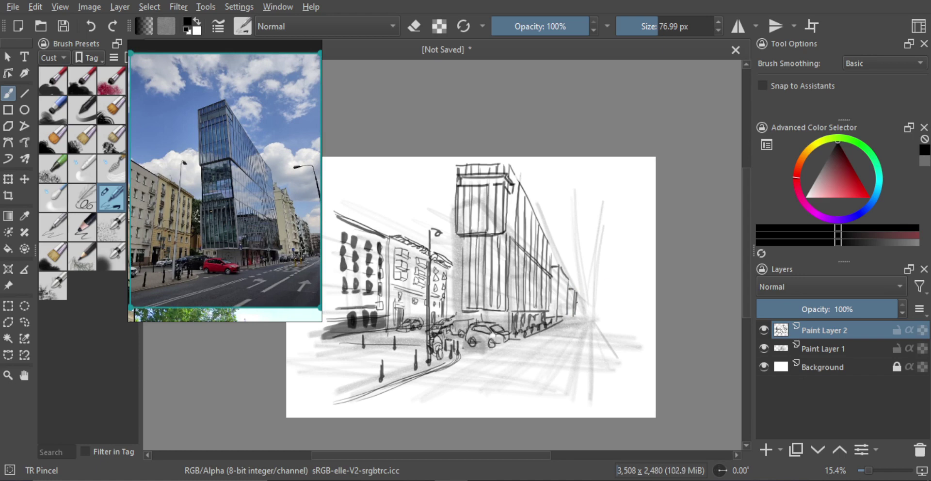
Add a short horizontal line beyond the distant buildings near the end of the street
drag(577, 299, 588, 295)
key(ctrl+z)
key(ctrl+z)
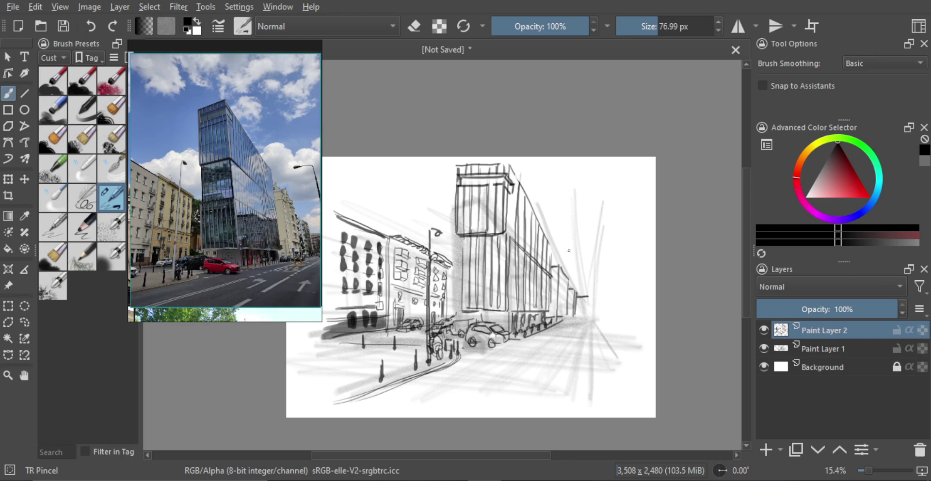
Draw a tall street lamp beside the right edge of the road, with a double-line pole and a small lamp head
mouse_move(568, 250)
mouse_down()
mouse_move(578, 248)
mouse_move(585, 335)
mouse_up()
key(ctrl+z)
key(ctrl+z)
key(ctrl+z)
drag(584, 247, 584, 365)
key(ctrl+z)
drag(586, 247, 587, 386)
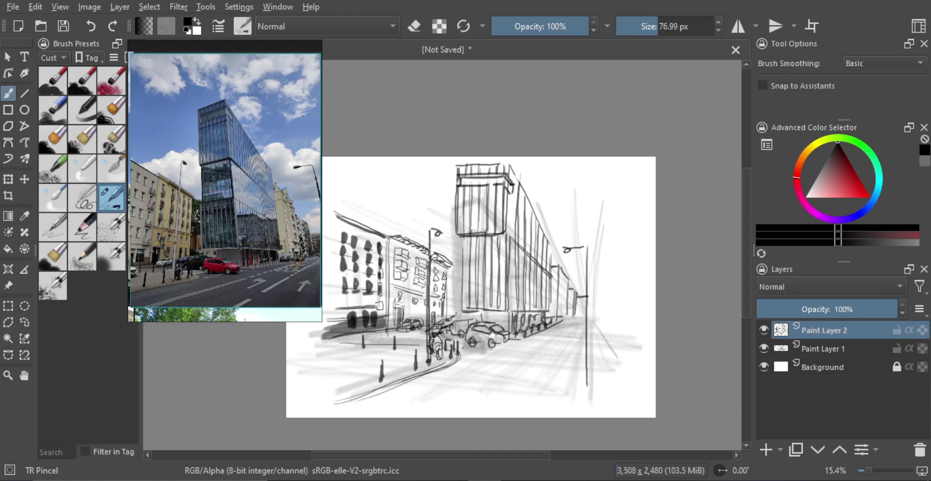
drag(587, 383, 590, 339)
mouse_move(589, 340)
mouse_down()
mouse_move(589, 383)
mouse_move(588, 245)
mouse_up()
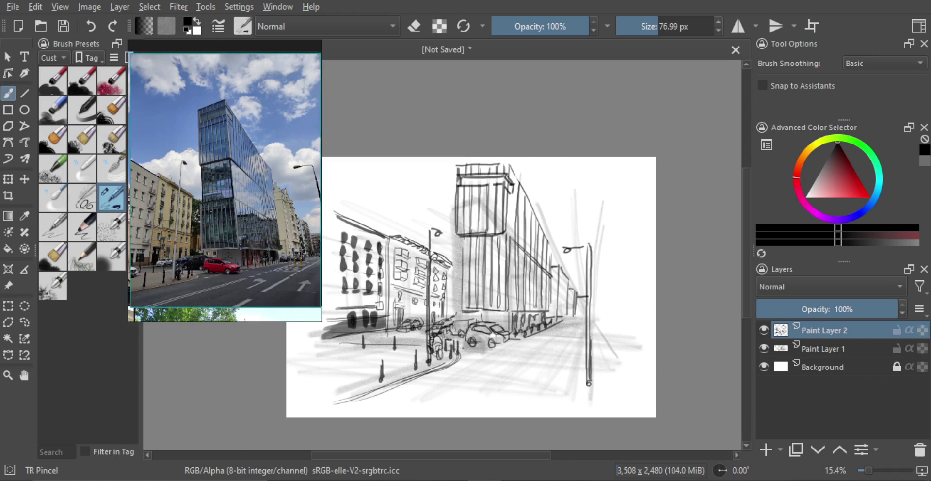
Draw the near right curb and the side-street edge by the street lamp's base, adding short bollards along both
drag(586, 323, 580, 418)
key(ctrl+z)
key(ctrl+z)
drag(589, 322, 582, 418)
key(ctrl+z)
drag(585, 350, 579, 403)
key(ctrl+z)
mouse_move(595, 362)
mouse_down()
mouse_move(641, 358)
mouse_move(601, 359)
mouse_move(640, 359)
mouse_move(604, 364)
mouse_move(565, 413)
mouse_move(583, 373)
mouse_move(562, 417)
mouse_move(583, 374)
mouse_up()
key(ctrl+z)
key(ctrl+z)
key(ctrl+z)
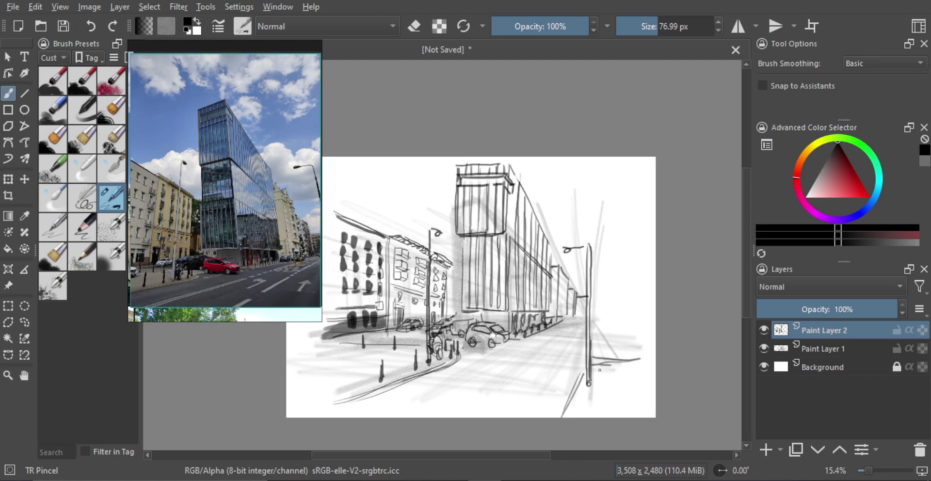
mouse_move(600, 370)
mouse_down()
mouse_move(601, 352)
mouse_move(599, 372)
mouse_move(629, 353)
mouse_move(628, 373)
mouse_up()
mouse_move(579, 397)
mouse_down()
mouse_move(579, 371)
mouse_move(567, 418)
mouse_up()
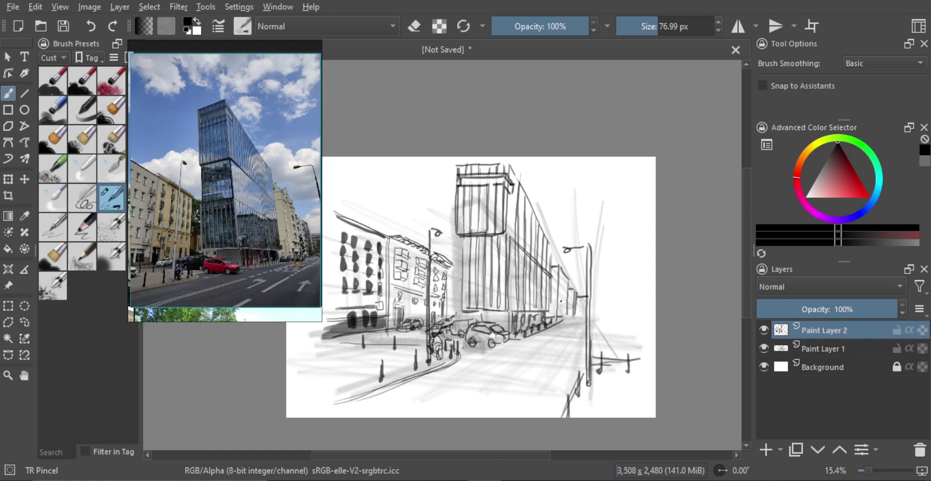
Compare the road with the reference photo and draw a thin receding lane line down the middle of the road
scroll(263, 245, up, 3)
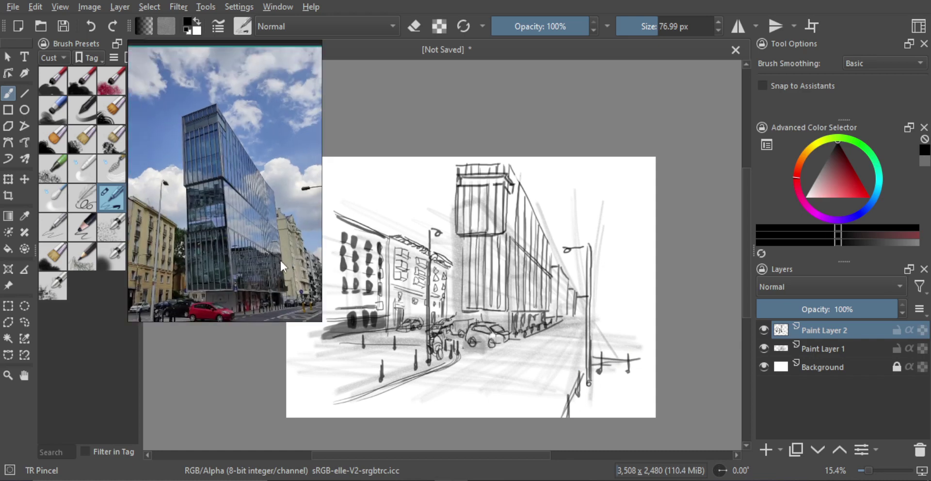
scroll(280, 265, down, 2)
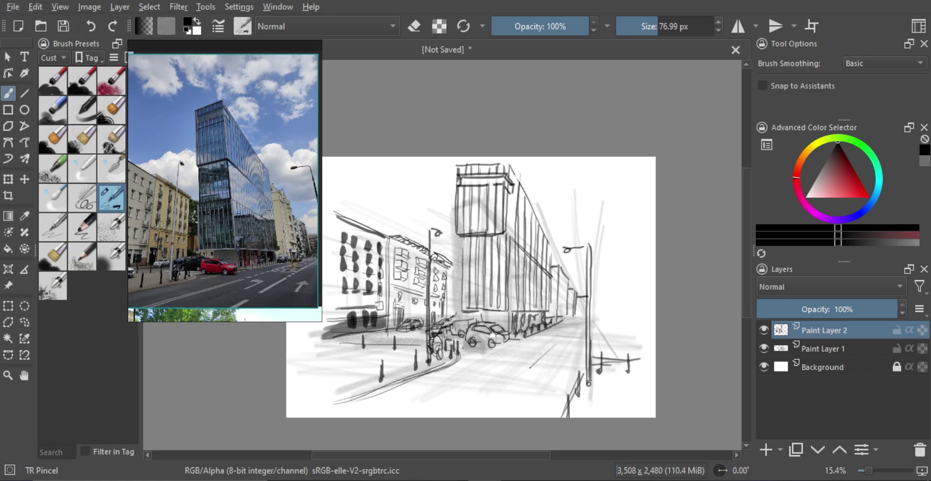
drag(492, 411, 551, 345)
drag(579, 317, 475, 418)
key(ctrl+z)
mouse_move(570, 327)
mouse_down()
mouse_move(470, 416)
mouse_move(580, 317)
mouse_up()
mouse_move(470, 414)
mouse_down()
mouse_move(506, 382)
mouse_move(499, 389)
mouse_up()
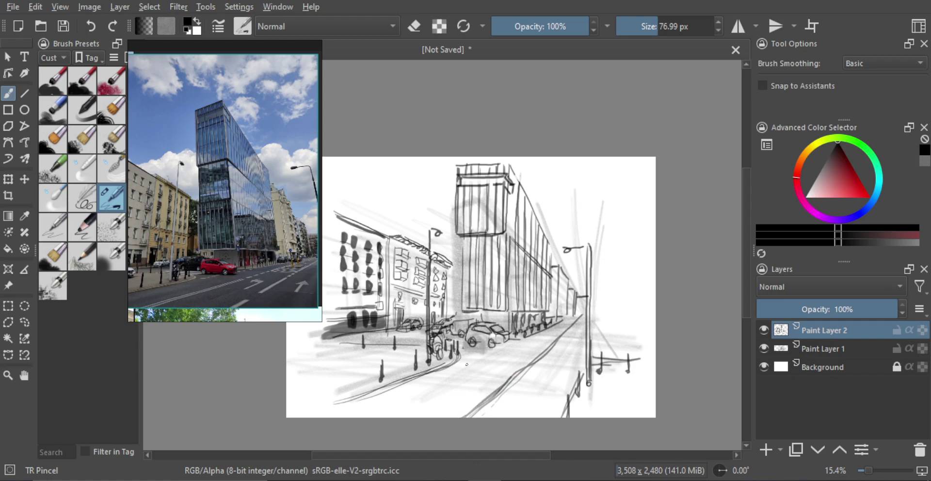
drag(363, 414, 482, 355)
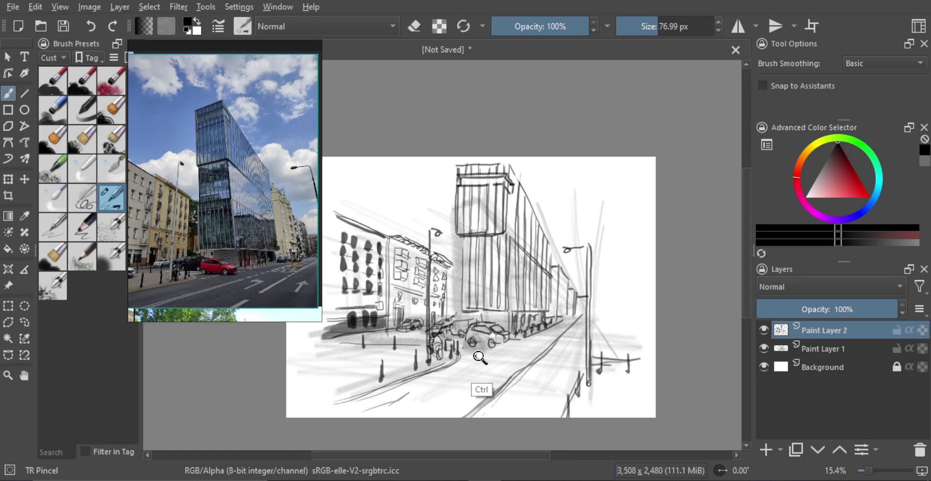
key(ctrl+z)
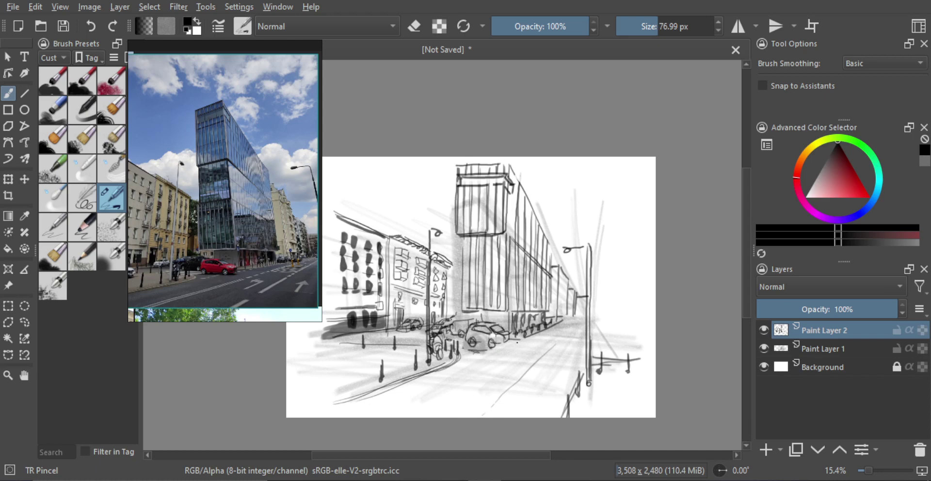
Zoom in on the reference photo's road markings and sketch the traffic island near the far end of the road
drag(517, 342, 526, 338)
click(265, 272)
scroll(270, 274, up, 3)
drag(288, 273, 259, 274)
scroll(264, 272, up, 2)
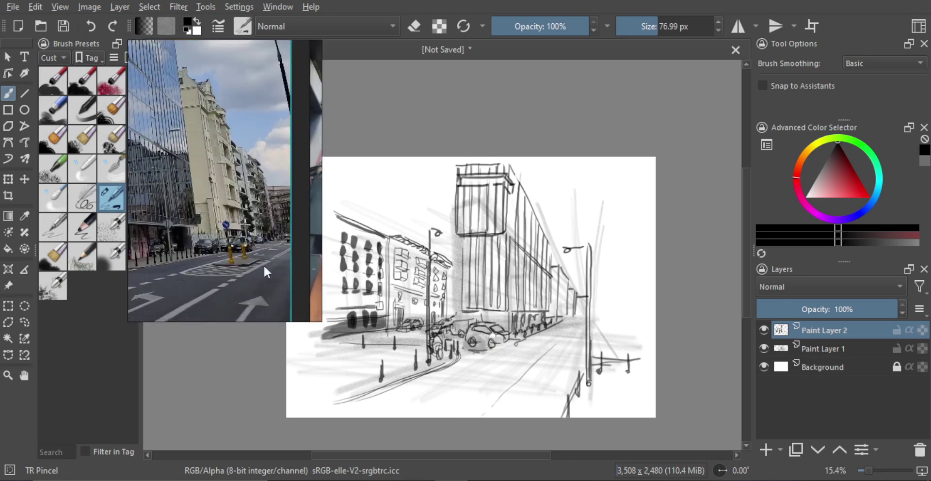
drag(552, 337, 563, 336)
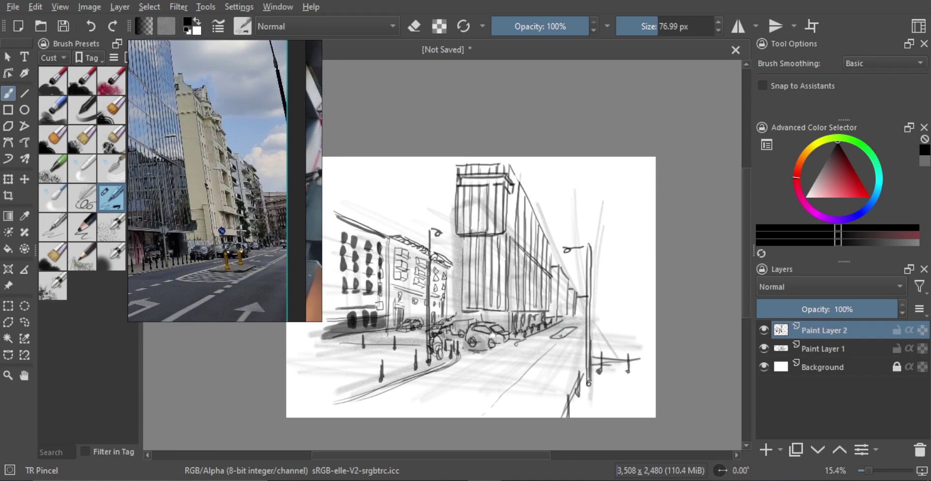
key(ctrl+z)
key(ctrl+z)
drag(569, 326, 558, 334)
mouse_move(570, 320)
mouse_down()
mouse_move(545, 347)
mouse_move(557, 347)
mouse_up()
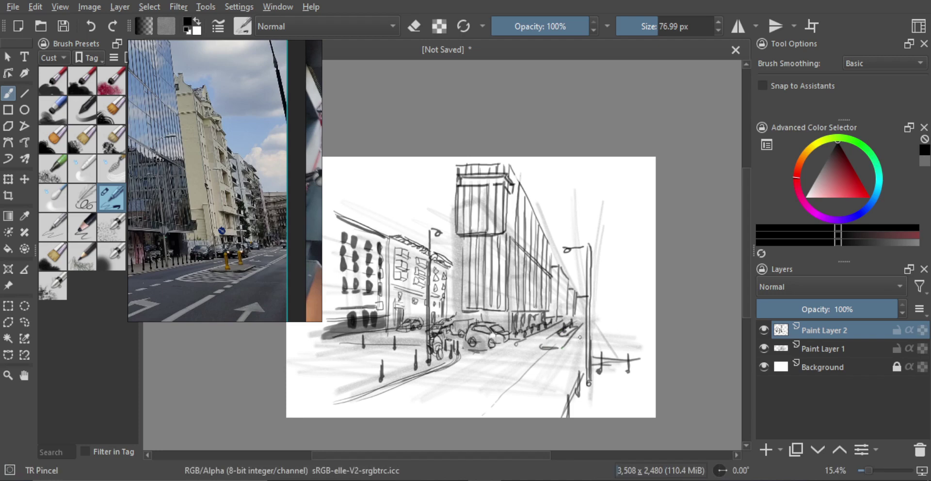
mouse_move(584, 326)
mouse_down()
mouse_move(573, 342)
mouse_move(541, 347)
mouse_up()
key(ctrl+z)
drag(553, 342, 561, 342)
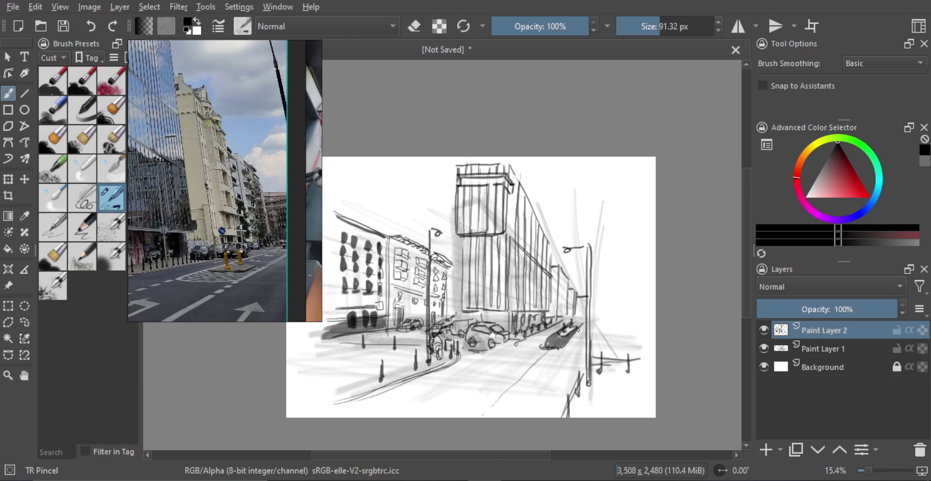
key(e)
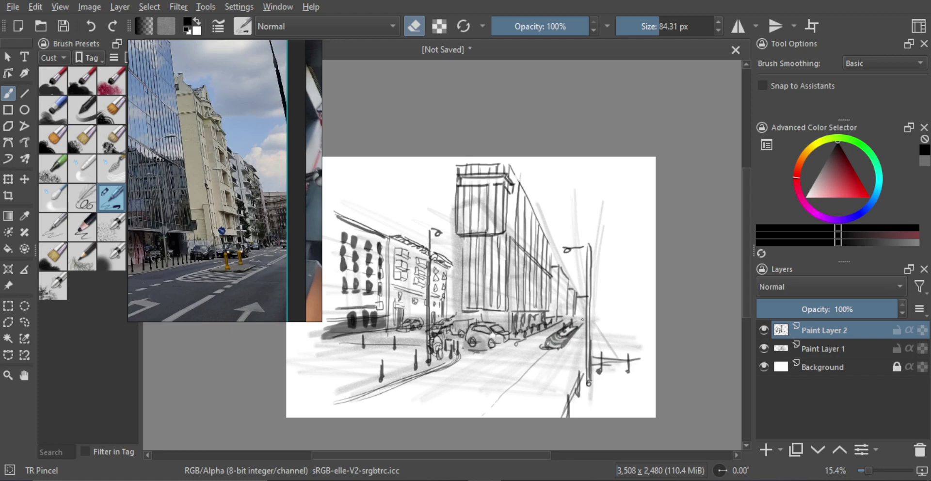
key(ctrl+z)
key(ctrl+z)
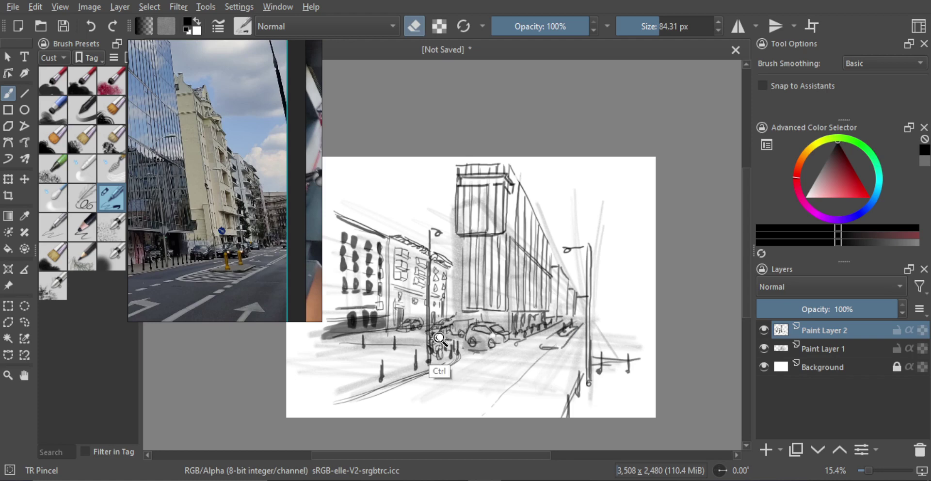
Add a new paint layer and shade the whole road surface grey with the TR Brush Skin preset, trimming the overspill
click(766, 449)
scroll(241, 250, down, 5)
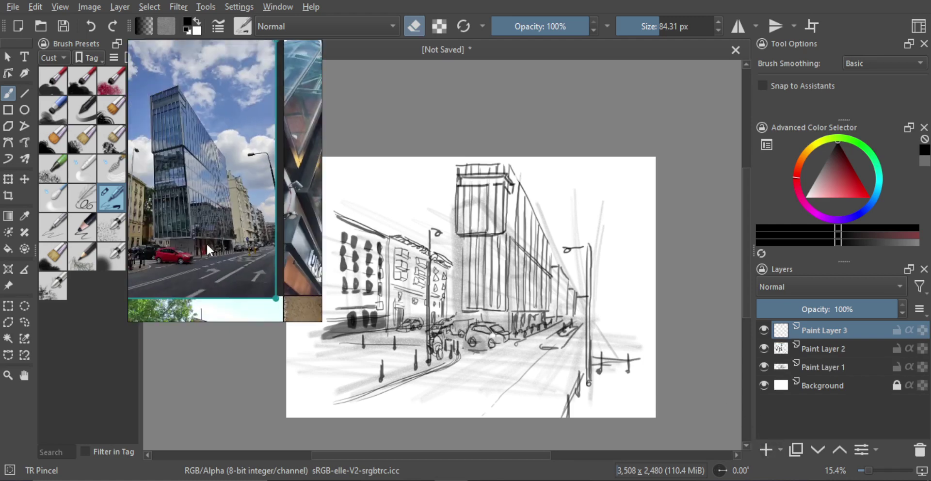
double_click(235, 259)
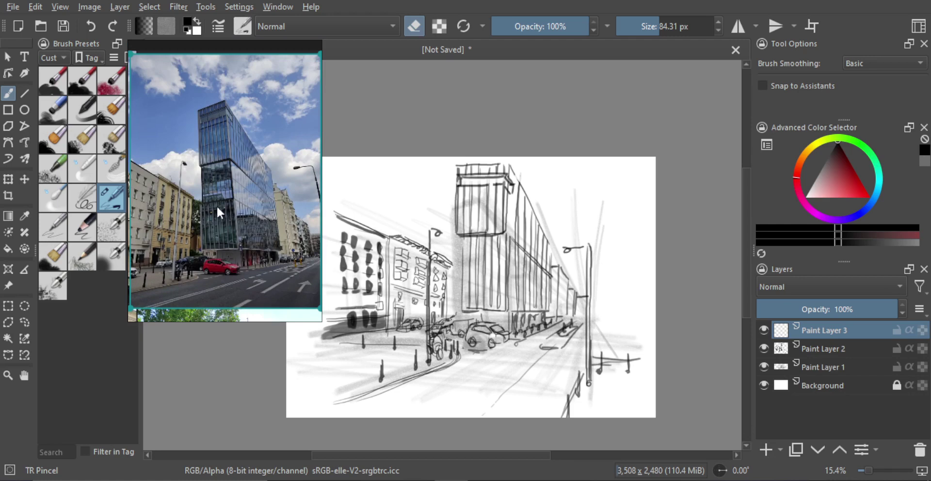
click(91, 115)
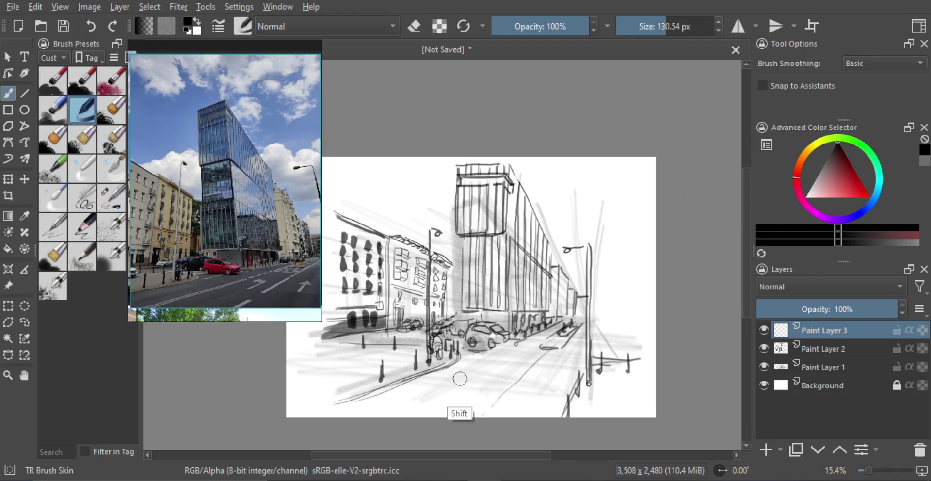
drag(460, 379, 519, 380)
drag(389, 396, 417, 397)
mouse_move(335, 424)
mouse_down()
mouse_move(525, 353)
mouse_move(431, 422)
mouse_move(447, 424)
mouse_move(468, 402)
mouse_move(473, 424)
mouse_move(519, 427)
mouse_move(561, 414)
mouse_move(573, 341)
mouse_move(555, 342)
mouse_move(537, 362)
mouse_move(567, 334)
mouse_up()
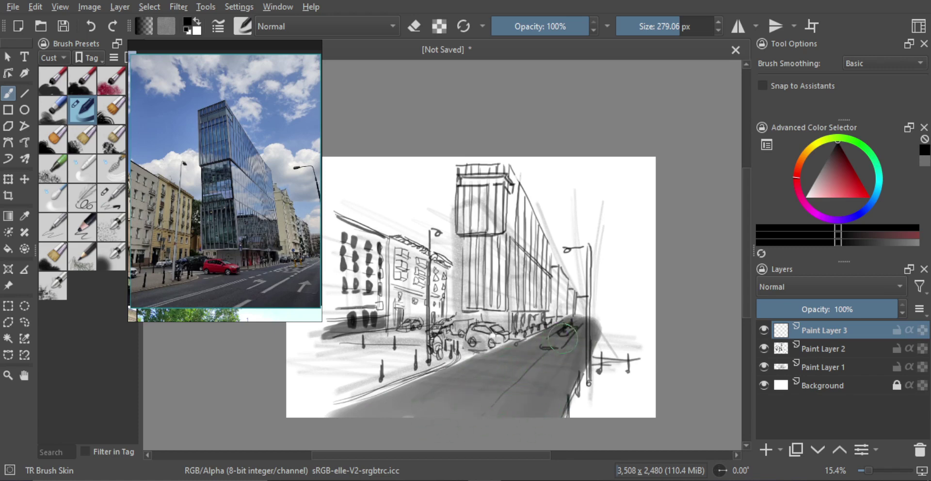
key(e)
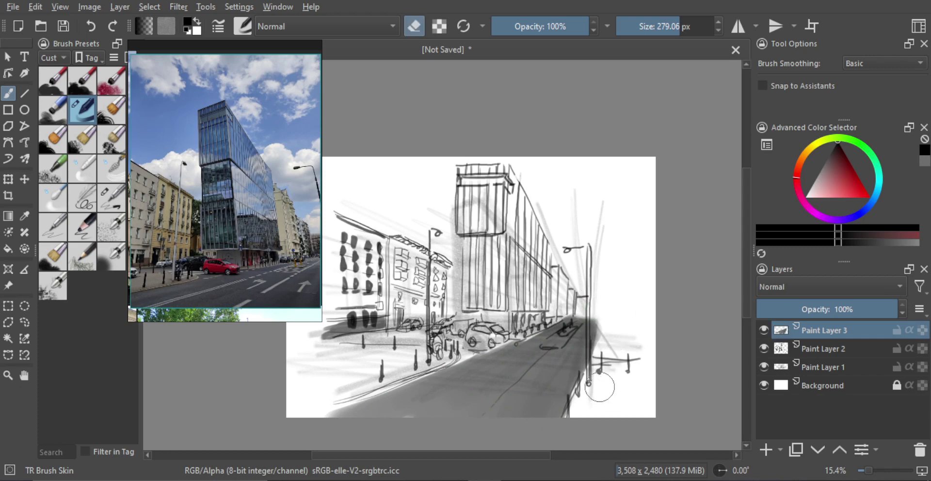
key(e)
Shade the side street beyond the street lamp and the ground around the parked cars with grey
drag(605, 344, 639, 344)
key(ctrl+z)
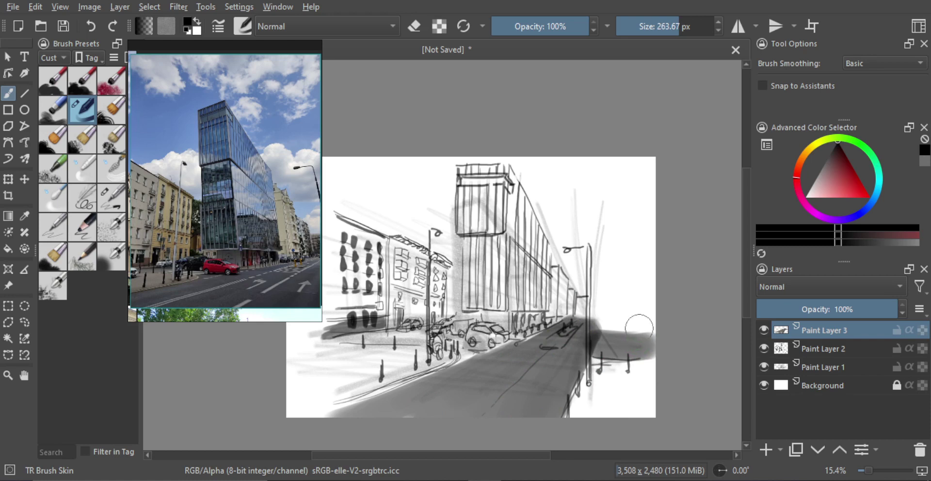
mouse_move(427, 340)
mouse_down()
mouse_move(366, 337)
mouse_move(477, 355)
mouse_up()
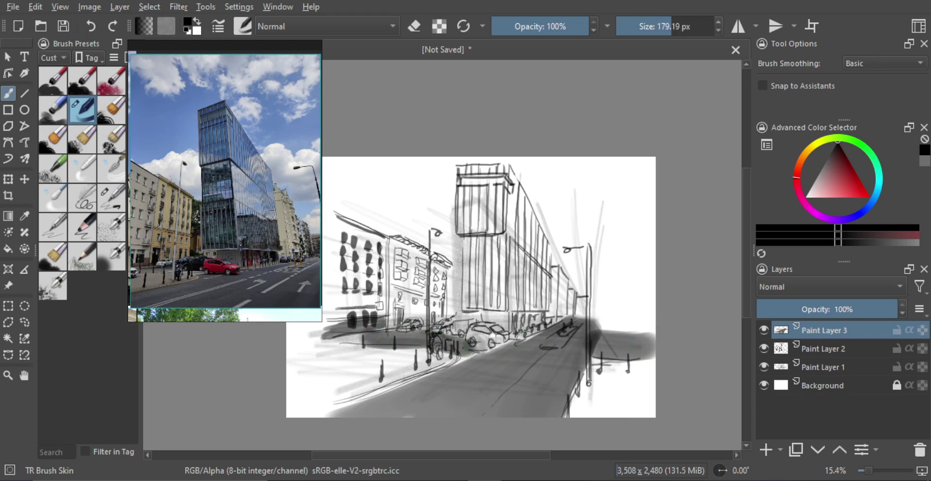
Erase a light strip from the grey road shading along the right-hand curb with a smaller eraser
key(e)
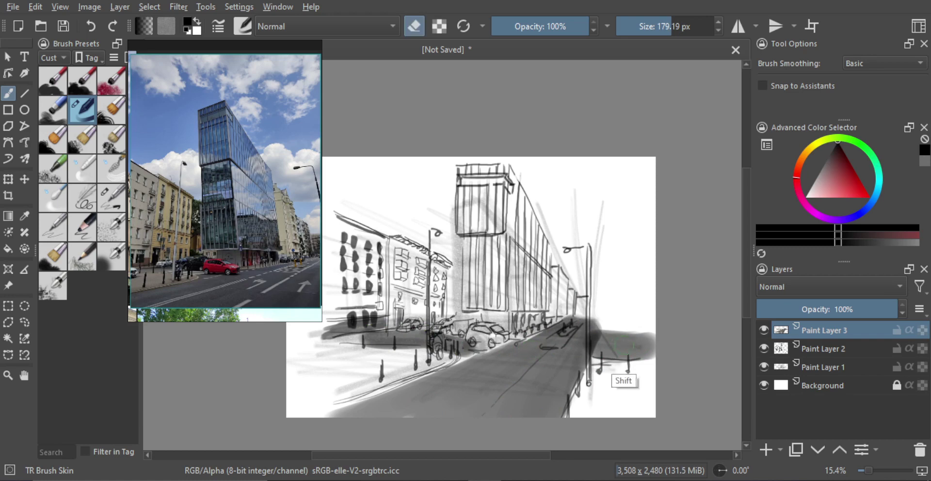
drag(626, 344, 575, 348)
drag(597, 326, 574, 322)
mouse_move(586, 361)
mouse_down()
mouse_move(553, 416)
mouse_move(569, 385)
mouse_up()
key(ctrl+z)
key(ctrl+z)
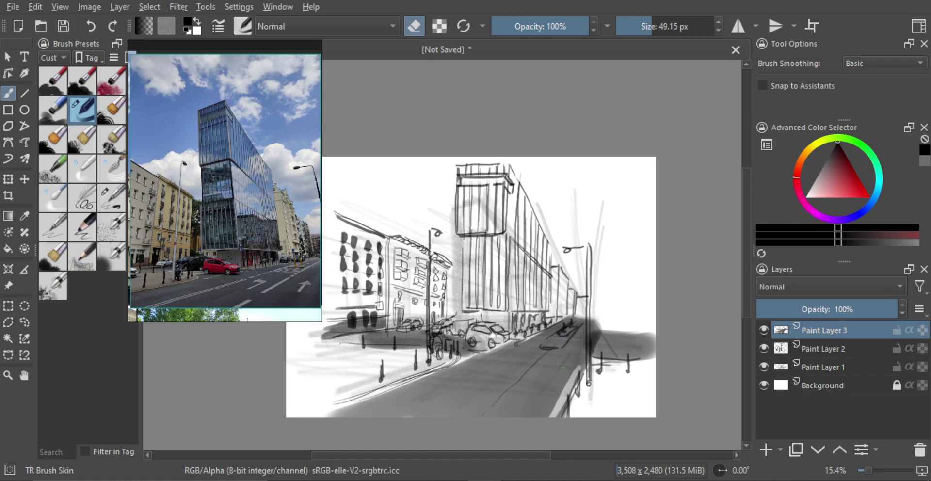
Erase a straight-ahead arrow and a thin receding lane line out of the grey shading in the road's right lane
drag(565, 364, 566, 368)
drag(562, 360, 548, 382)
key(ctrl+z)
key(ctrl+z)
key(ctrl+z)
drag(579, 328, 557, 349)
drag(551, 355, 535, 379)
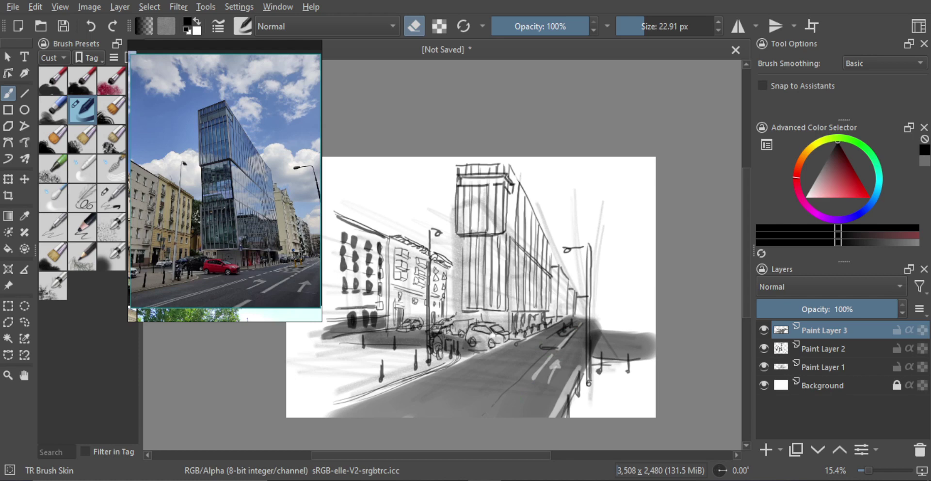
Erase a foreground lane dash and a second direction arrow out of the grey road shading beside the first arrow
drag(524, 392, 505, 416)
drag(507, 397, 529, 372)
drag(537, 361, 522, 378)
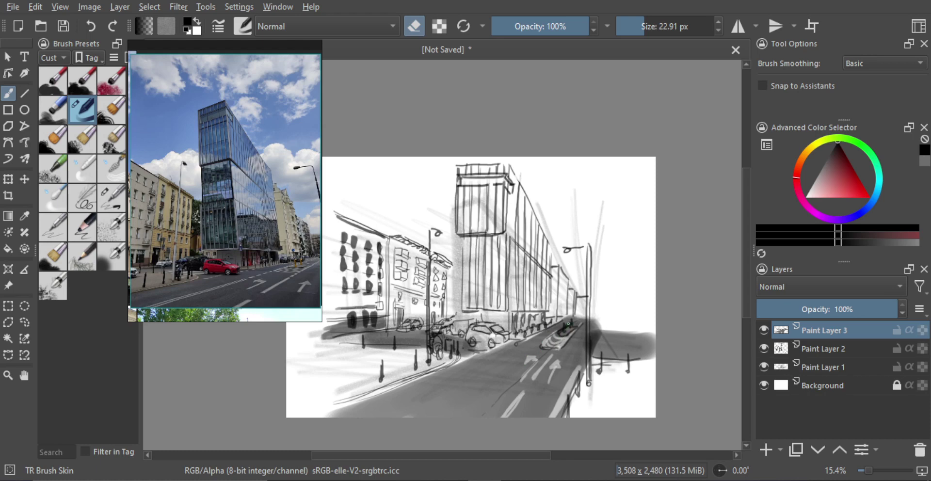
Rework the markings near the traffic island and erase a long diagonal lane line across the left half of the road
key(ctrl+z)
key(ctrl+z)
key(ctrl+z)
drag(541, 341, 516, 358)
key(ctrl+z)
key(ctrl+z)
mouse_move(517, 357)
mouse_down()
mouse_move(524, 353)
mouse_move(415, 417)
mouse_up()
key(ctrl+z)
key(ctrl+shift+z)
key(ctrl+z)
key(ctrl+shift+z)
key(ctrl+z)
drag(489, 369, 402, 422)
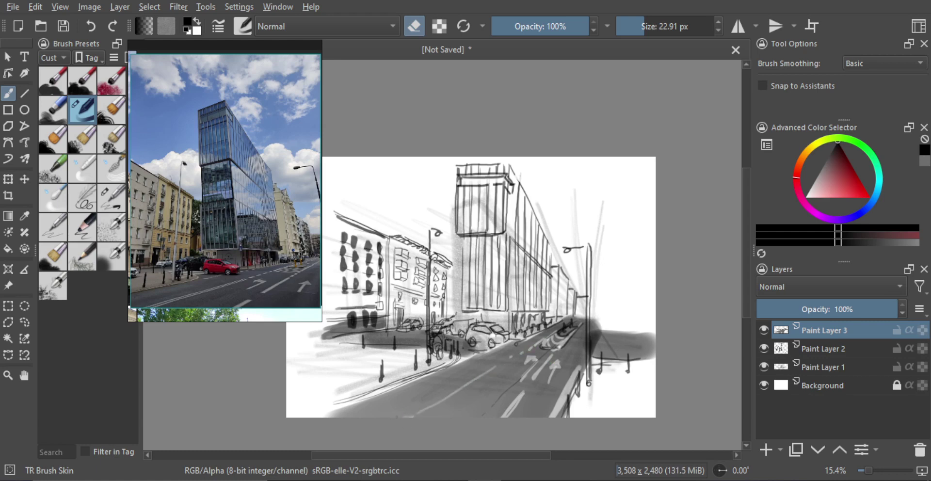
Erase a shorter line alongside the near end of the left lane line in the foreground
mouse_move(455, 385)
mouse_down()
mouse_move(438, 397)
mouse_move(486, 372)
mouse_up()
key(ctrl+z)
key(ctrl+z)
drag(401, 416, 433, 401)
Lower the opacity of Paint Layer 3 to 64% and merge it down into Paint Layer 2
scroll(519, 347, down, 3)
drag(519, 347, 501, 365)
scroll(494, 348, up, 2)
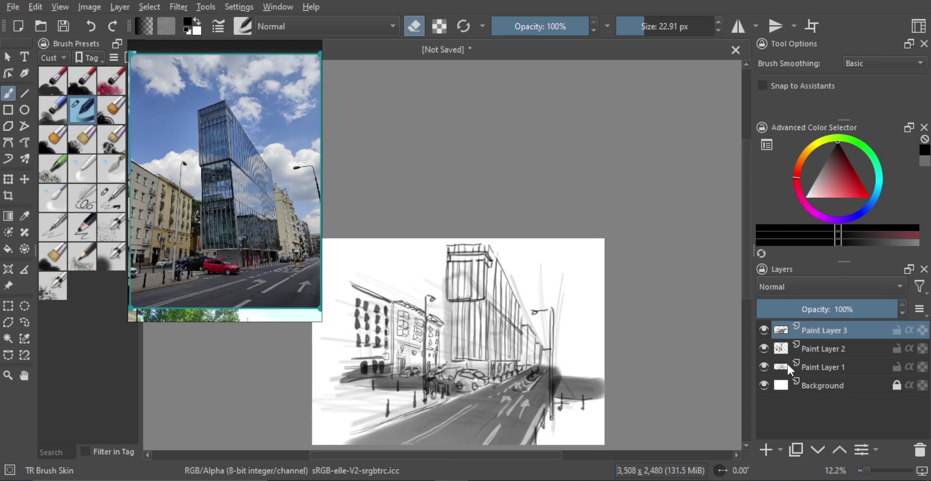
drag(857, 308, 846, 309)
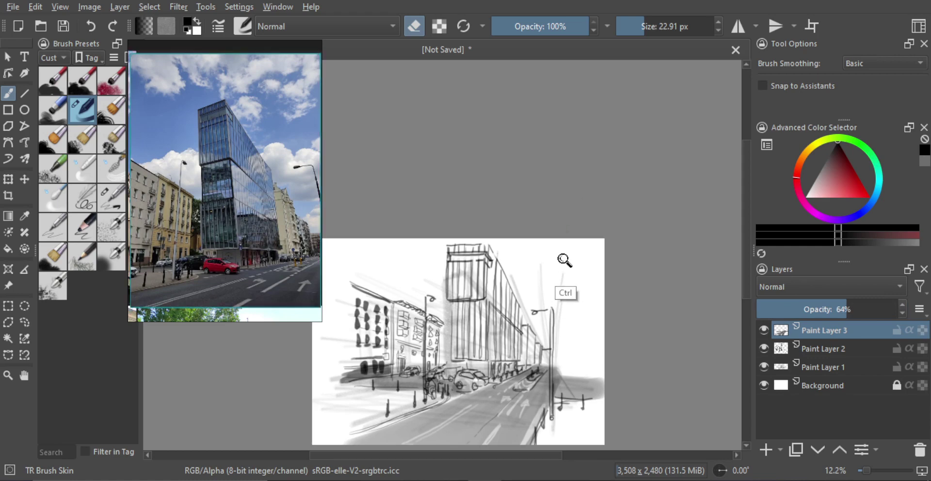
drag(565, 261, 564, 297)
mouse_move(565, 297)
mouse_down()
mouse_move(568, 269)
mouse_move(565, 286)
mouse_up()
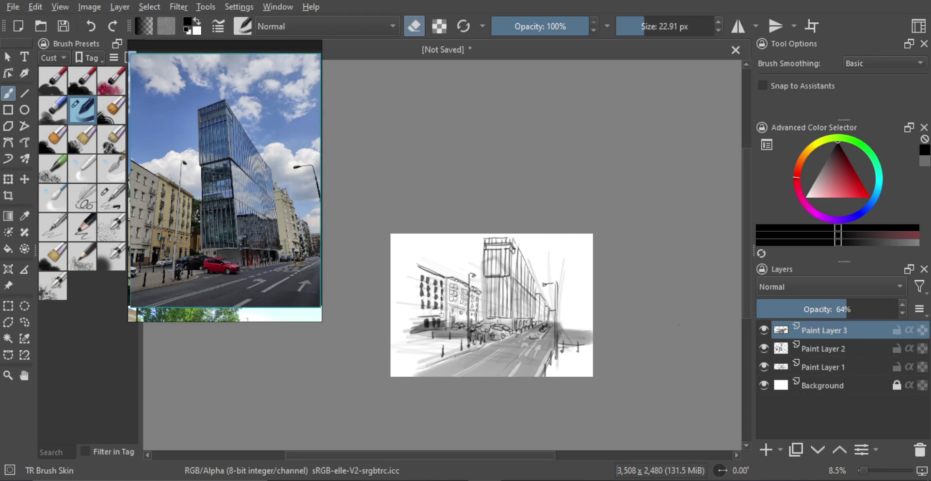
key(ctrl+e)
click(763, 330)
click(764, 329)
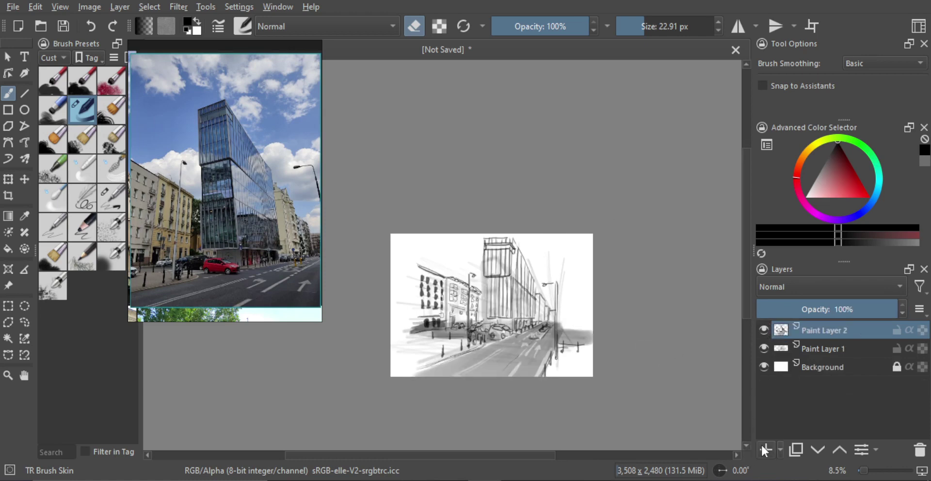
Add an empty layer and merge it back down, and set the opacity of Paint Layer 1 to 48%
click(764, 450)
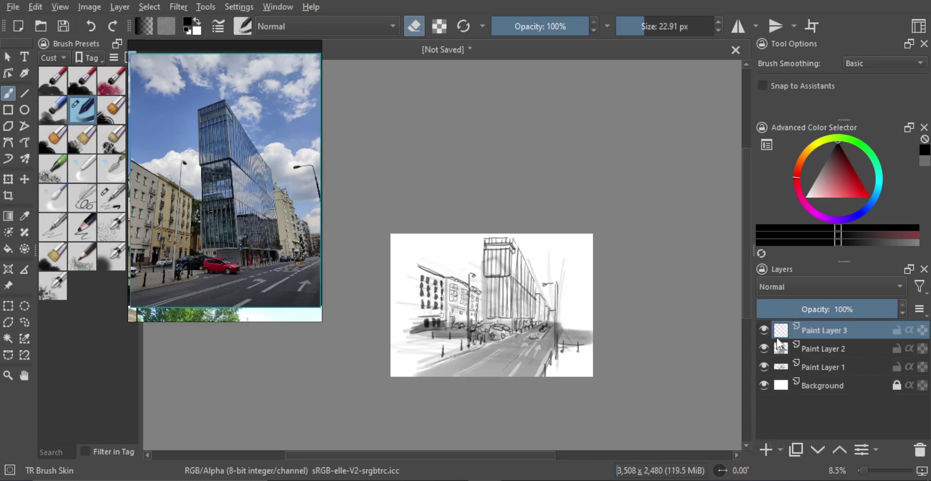
key(ctrl+e)
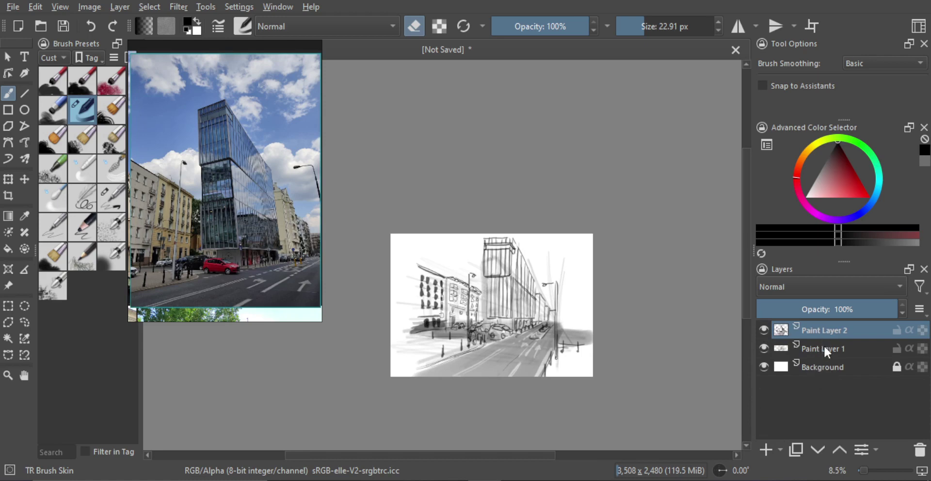
click(822, 348)
drag(830, 309, 828, 308)
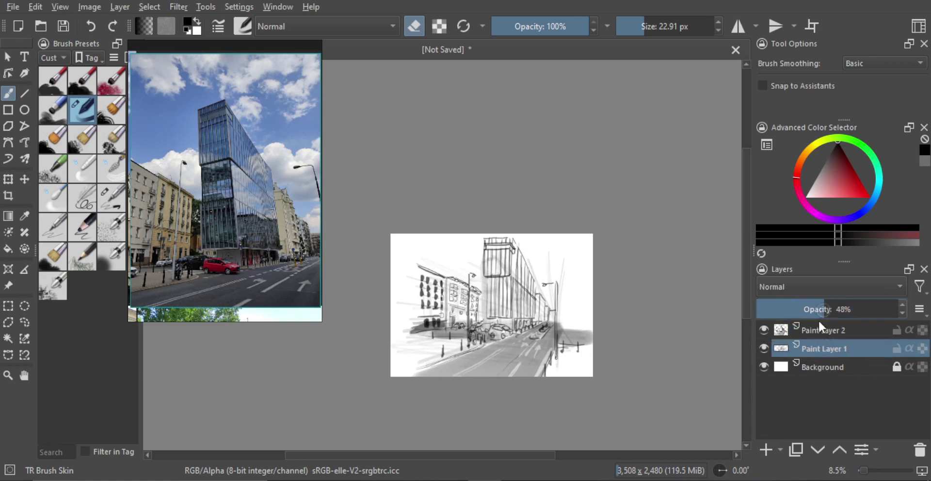
Merge Paint Layer 2 down into Paint Layer 1, add a new empty layer above it and turn off eraser mode
click(820, 328)
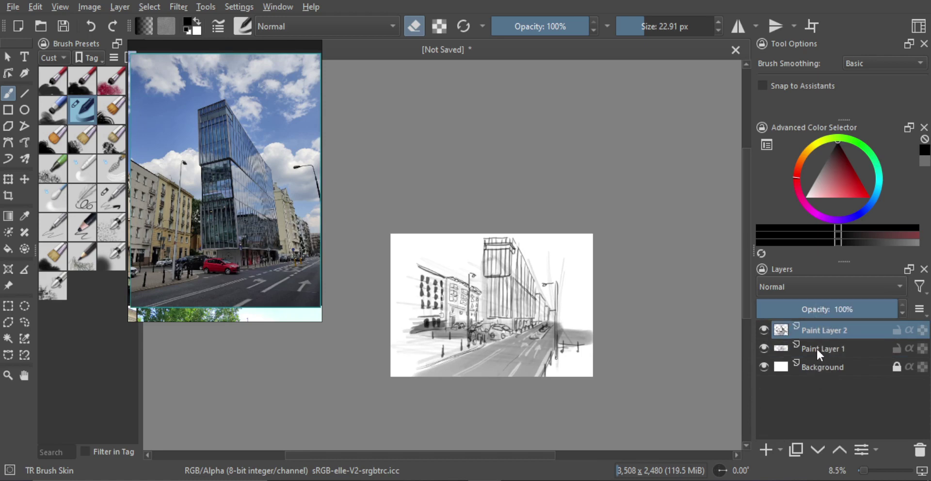
key(ctrl+e)
click(765, 450)
mouse_move(425, 236)
mouse_down()
mouse_move(475, 245)
mouse_move(434, 241)
mouse_move(441, 258)
mouse_up()
key(e)
key(ctrl+z)
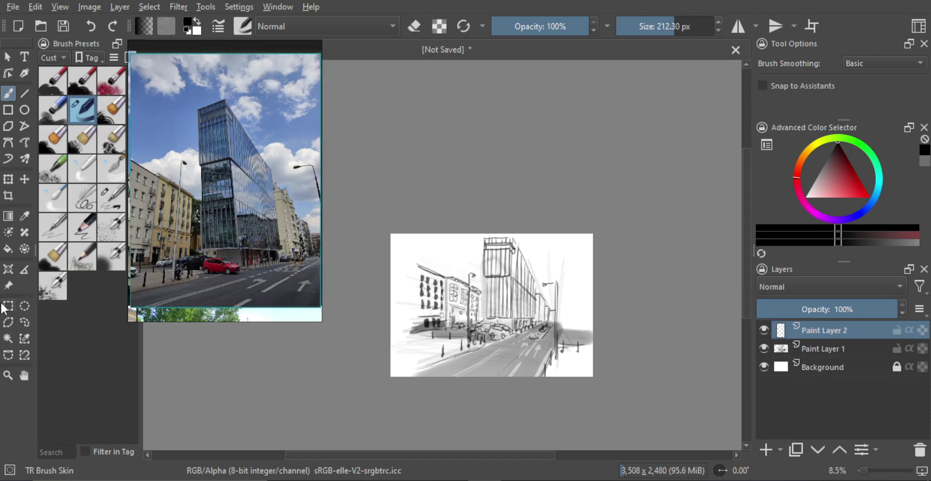
Make a polygonal selection of the sky, following the left rooflines, the tall building's outline and the horizon at the far end
click(7, 322)
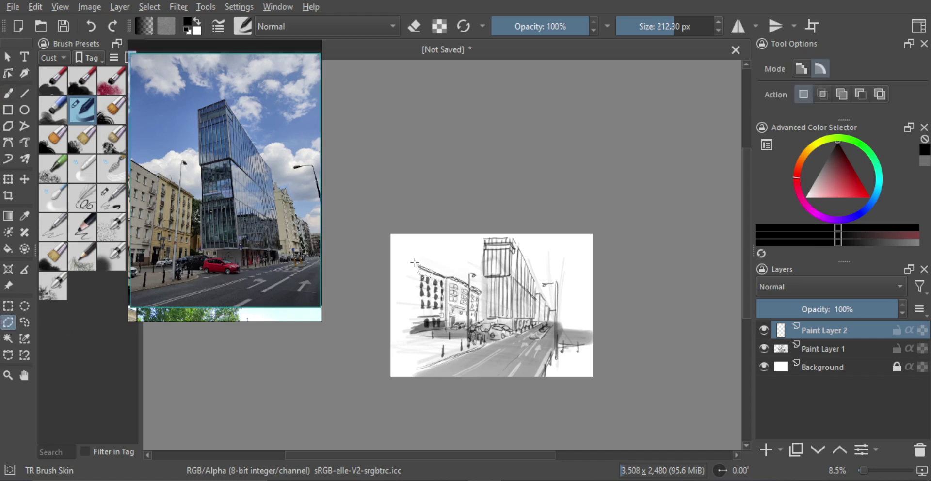
click(388, 249)
click(483, 294)
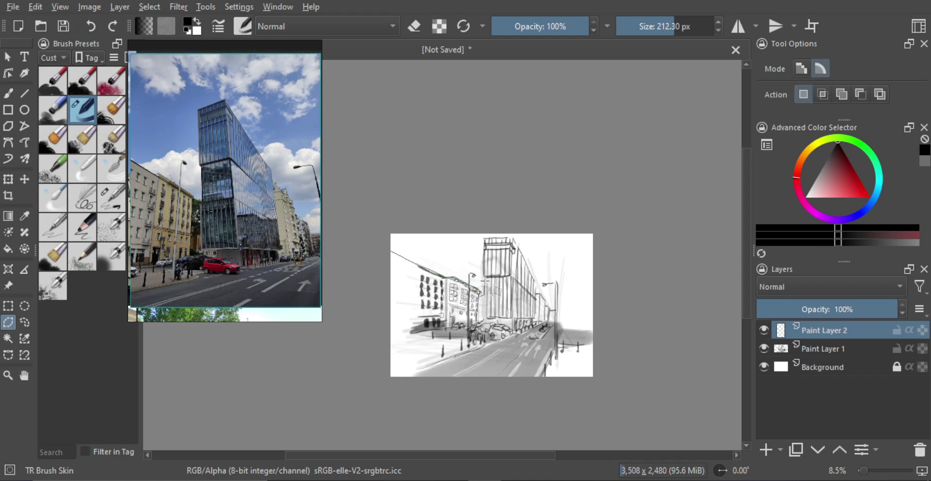
click(483, 238)
click(513, 239)
click(536, 280)
click(536, 294)
click(546, 301)
click(550, 308)
click(609, 262)
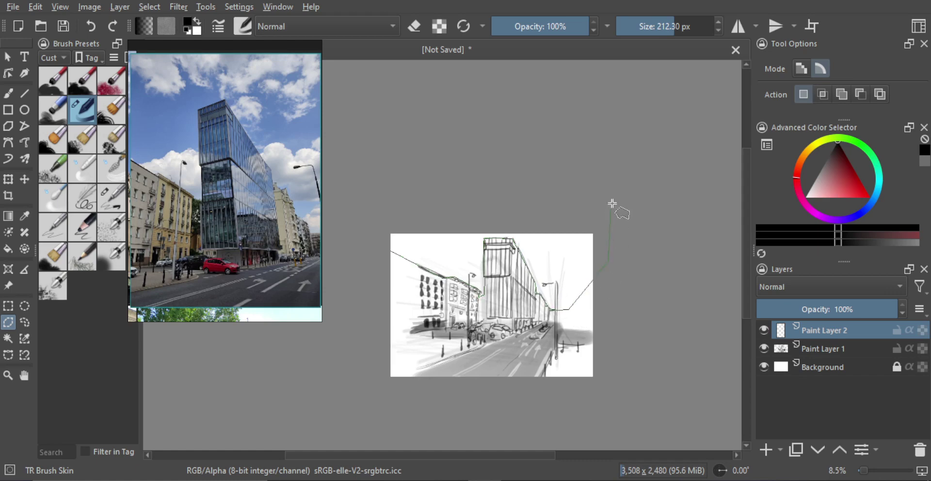
click(610, 202)
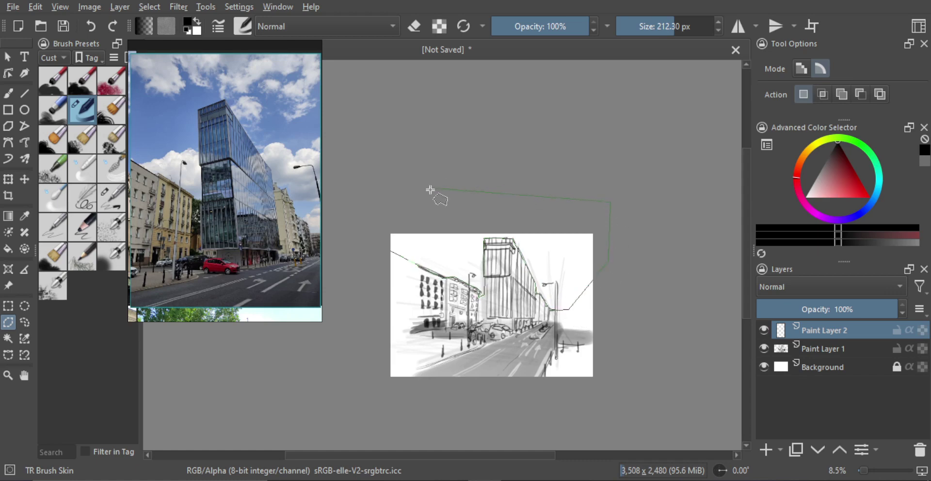
click(385, 209)
click(391, 251)
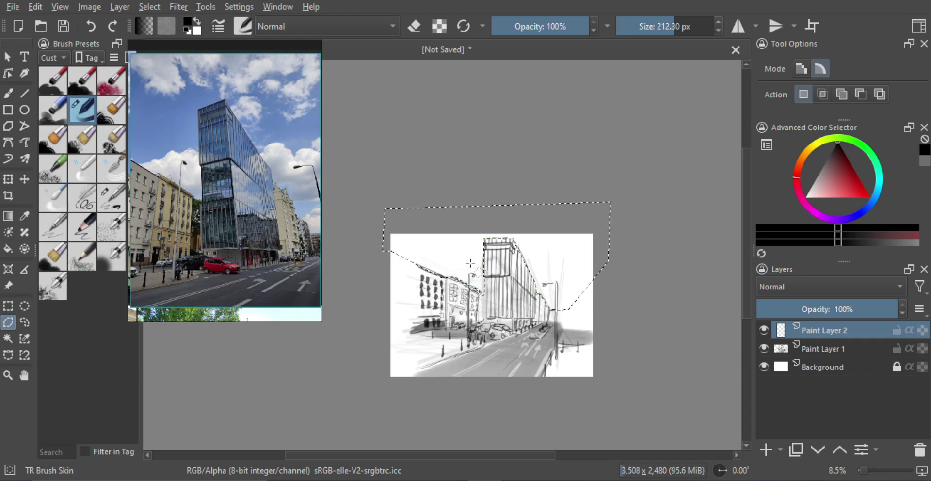
Fill the selected sky with a linear black gradient that fades out towards the street, redoing it until the direction suits
key(g)
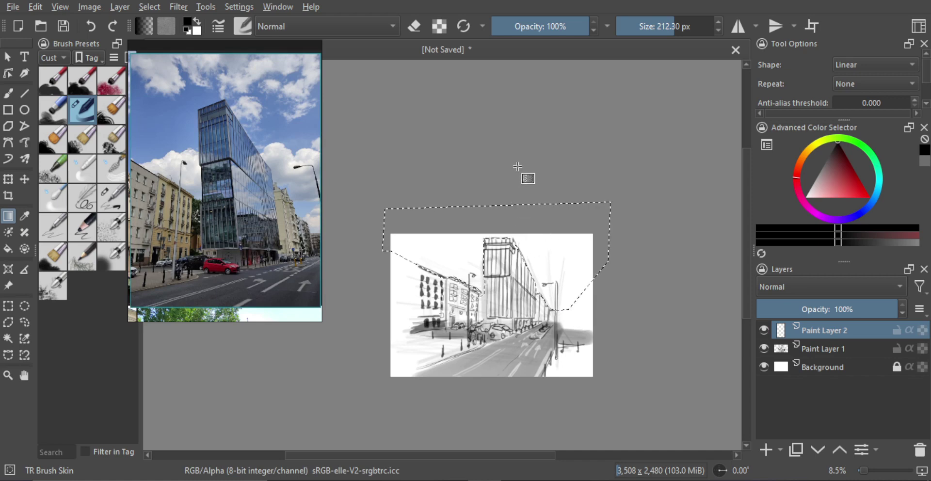
drag(525, 176, 507, 334)
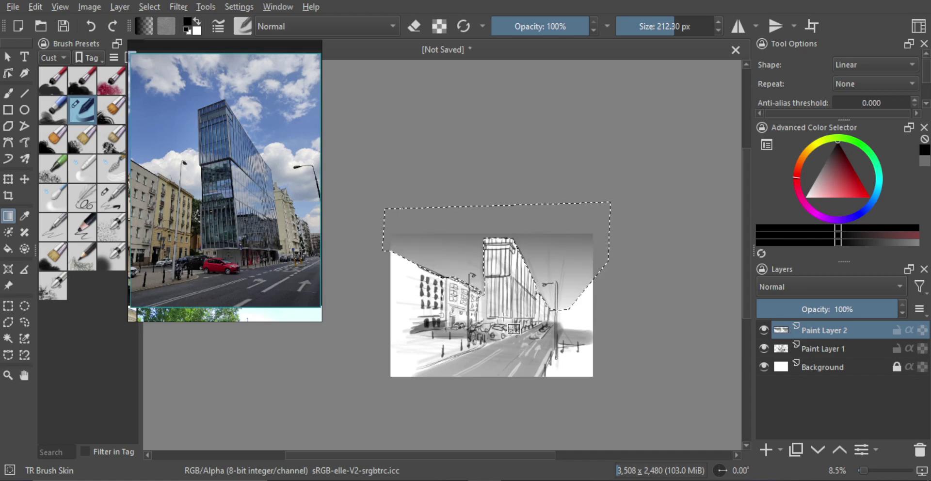
key(ctrl+z)
drag(478, 296, 495, 344)
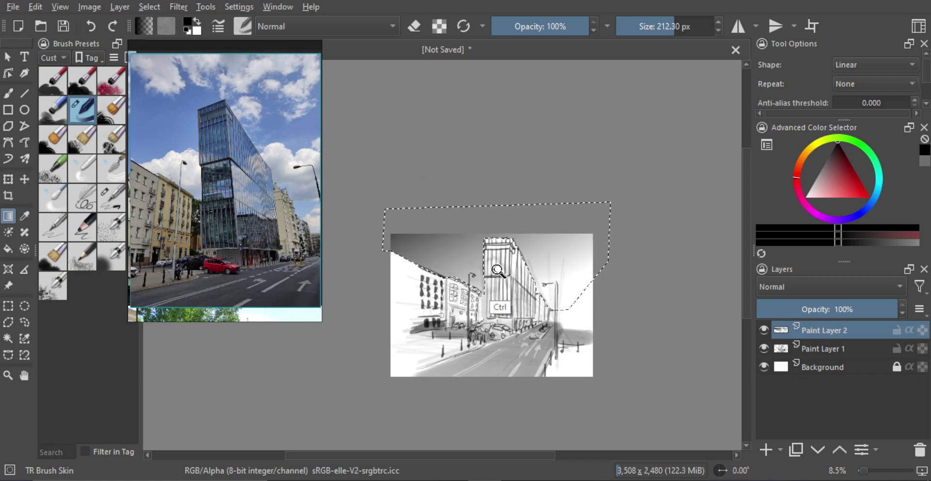
key(ctrl+z)
drag(469, 170, 521, 369)
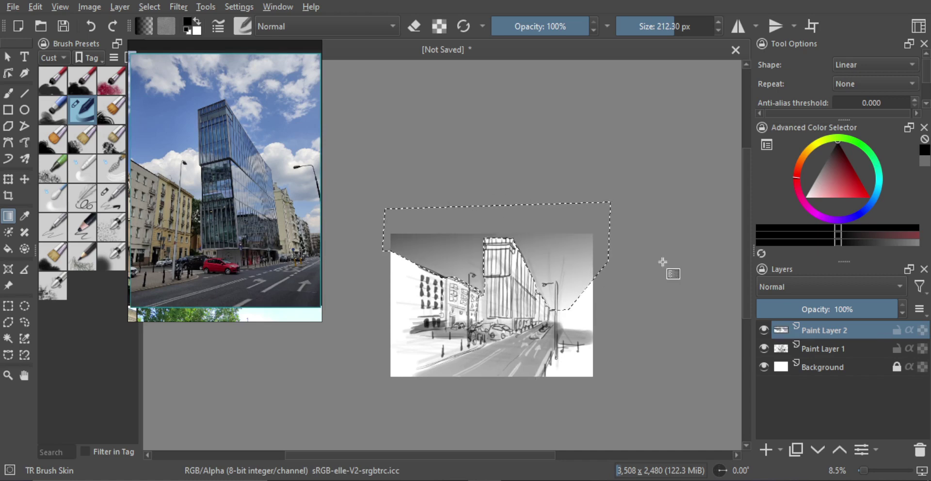
Lower the opacity of Paint Layer 2 to 79%, check the sky without the selection outline and bring the selection back
drag(881, 315, 865, 317)
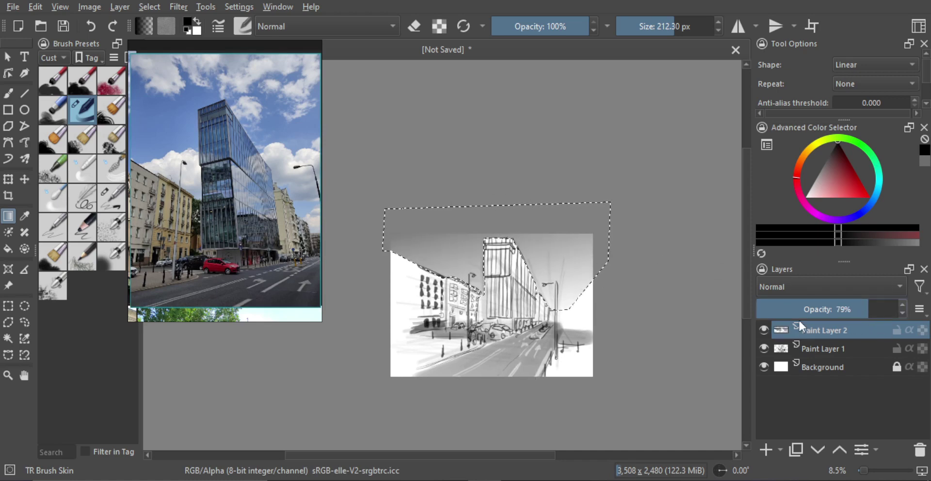
key(ctrl+shift+a)
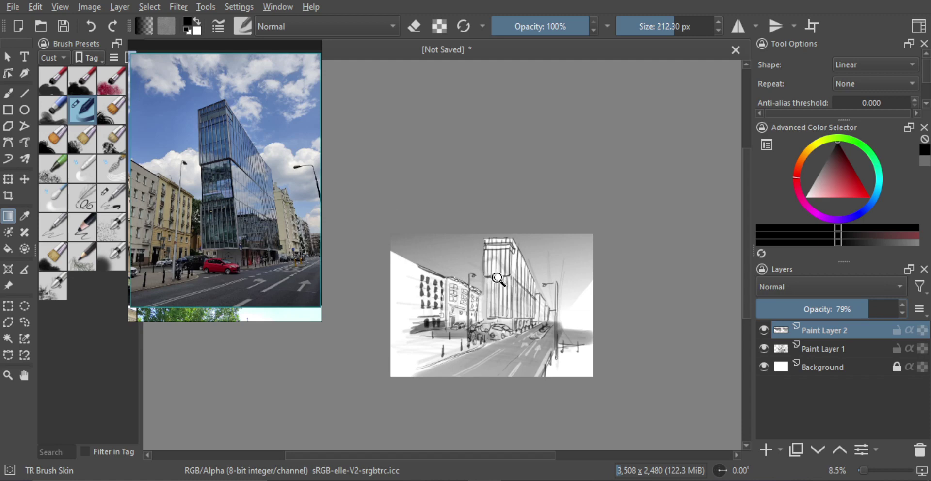
drag(500, 287, 516, 304)
scroll(516, 303, up, 2)
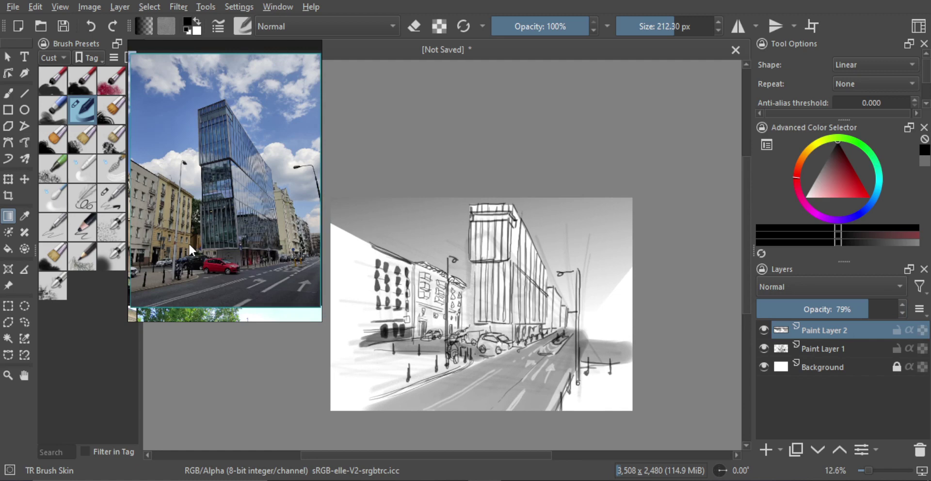
key(ctrl+h)
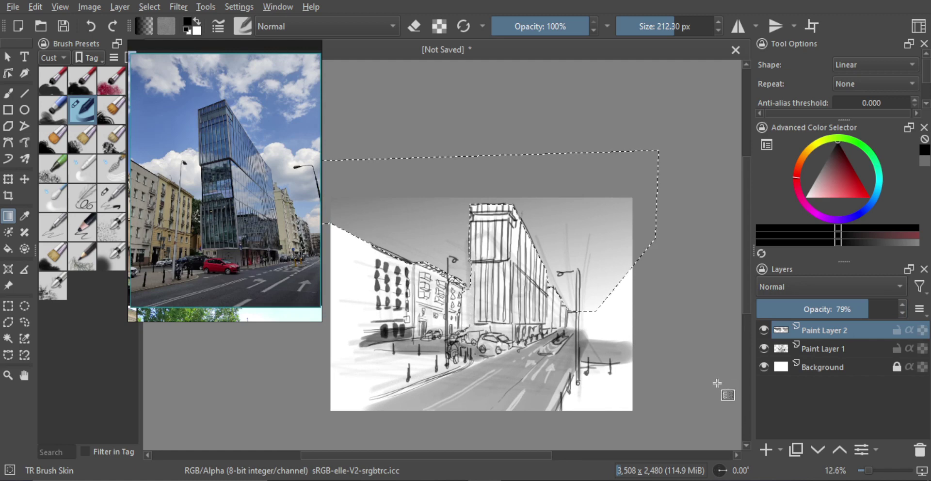
Add a new layer and test white cloud strokes in the sky with the TR Blocking Strokes, TR Bristle Pen and TR Flat brushes
click(766, 450)
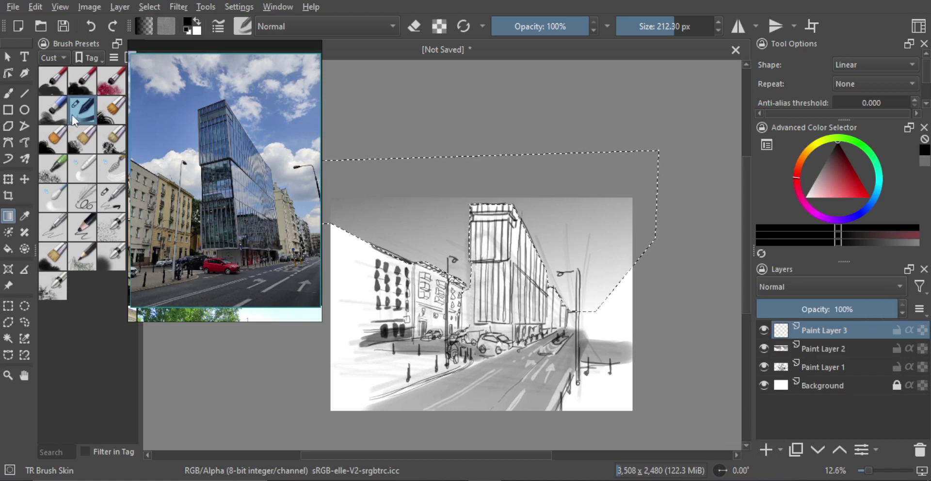
click(112, 80)
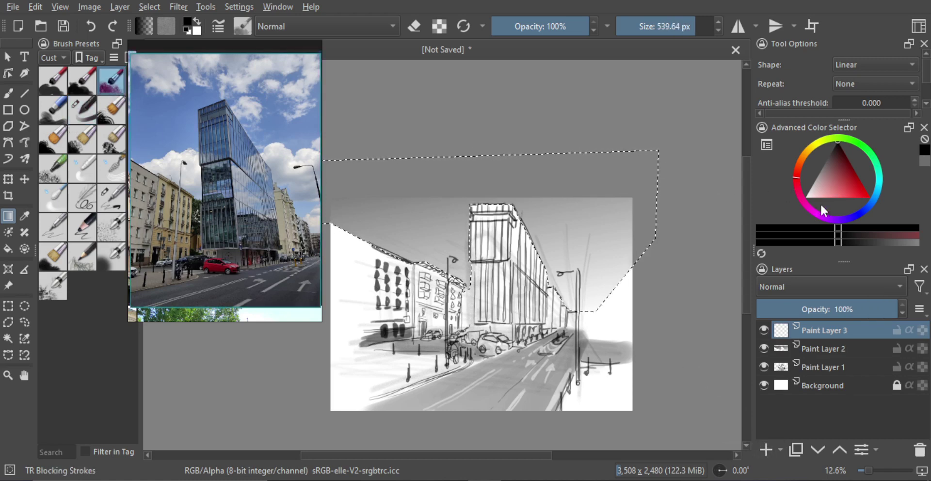
key(x)
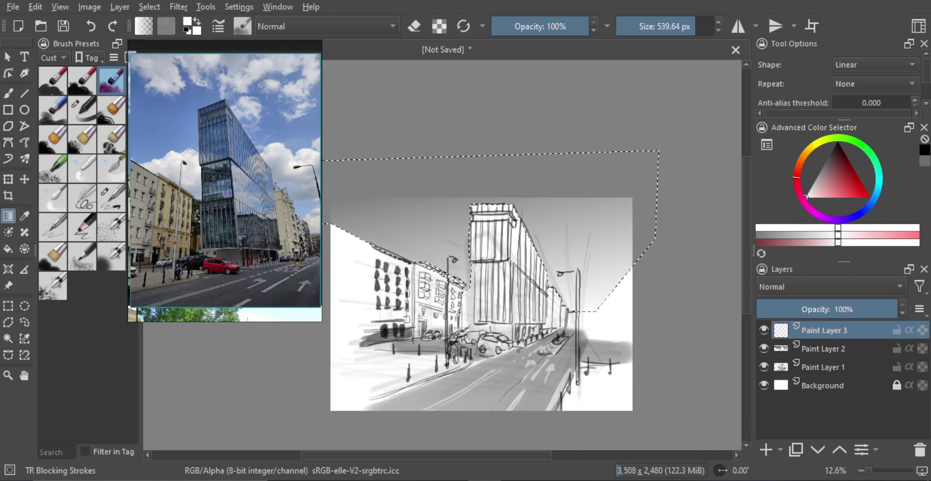
key(b)
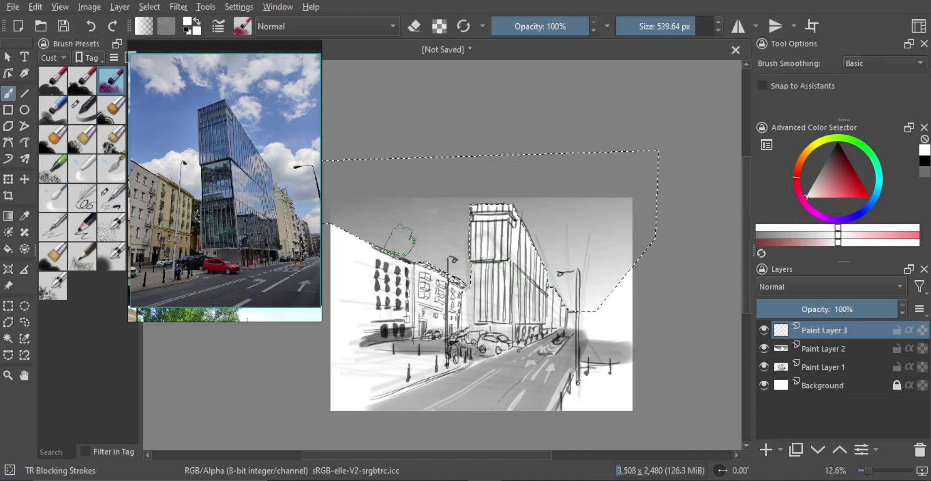
drag(442, 242, 455, 270)
key(ctrl+z)
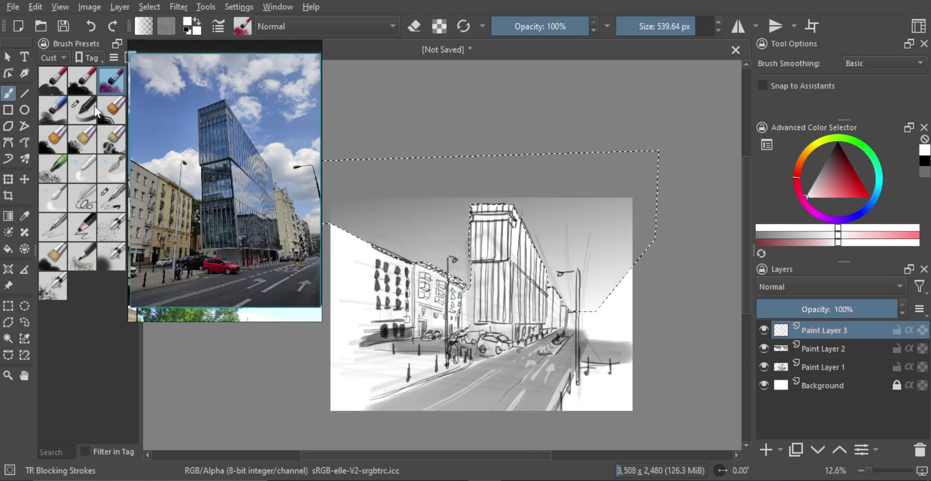
click(59, 115)
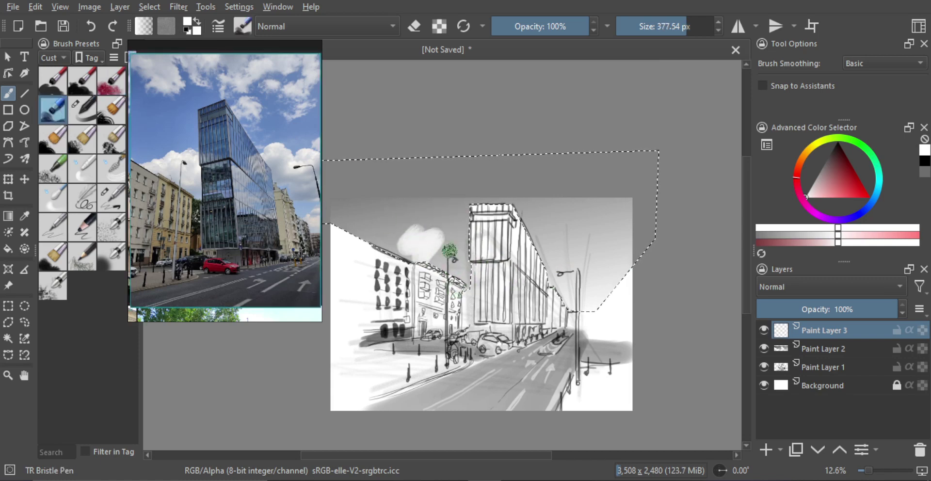
click(116, 115)
drag(468, 232, 407, 332)
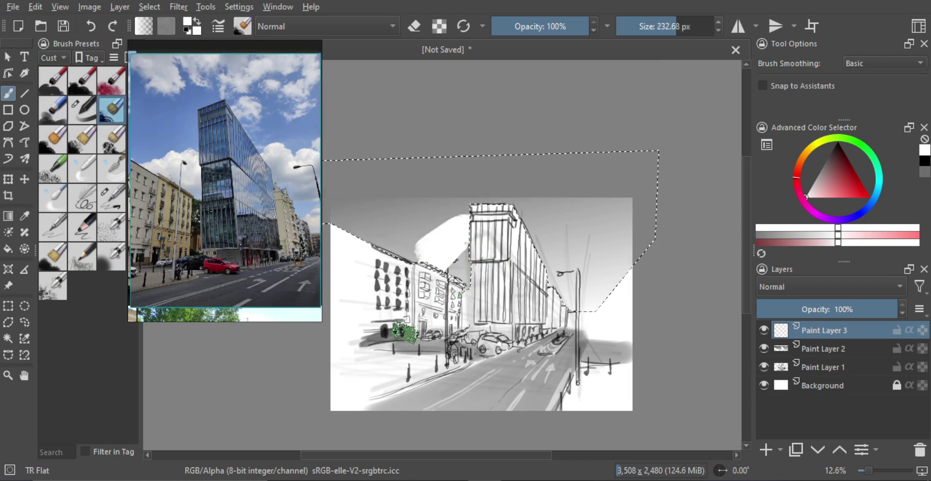
key(ctrl+z)
Paint white clouds on both sides of the tall building with the TR Flat Dry brush and reshape them with the eraser
click(82, 138)
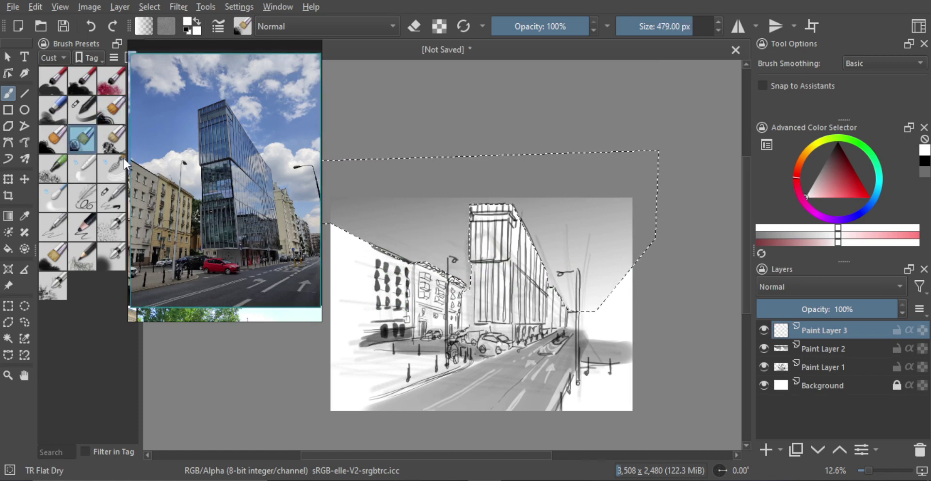
key(ctrl+z)
mouse_move(427, 261)
mouse_down()
mouse_move(420, 265)
mouse_move(429, 250)
mouse_up()
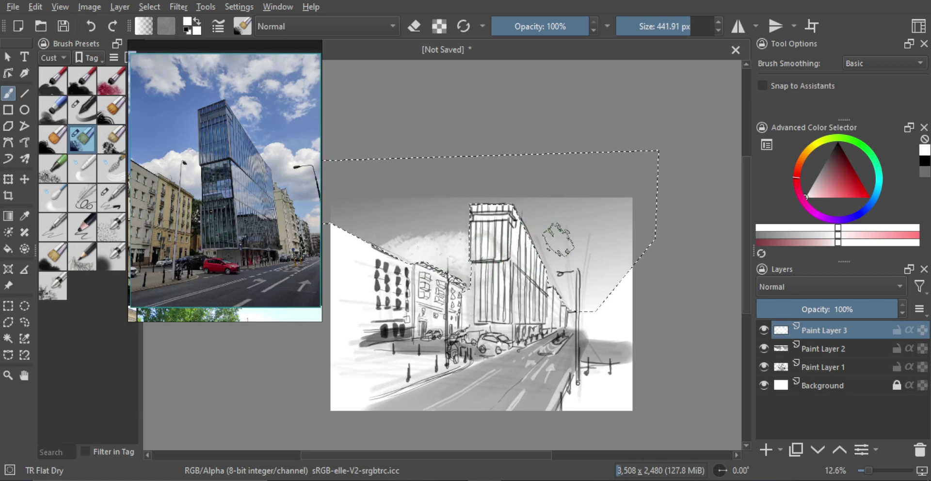
mouse_move(557, 239)
mouse_down()
mouse_move(538, 253)
mouse_move(590, 251)
mouse_up()
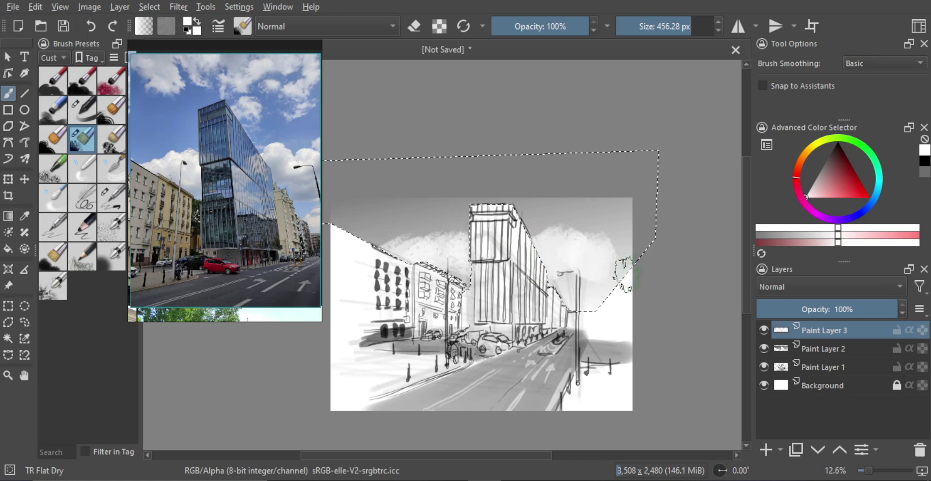
key(e)
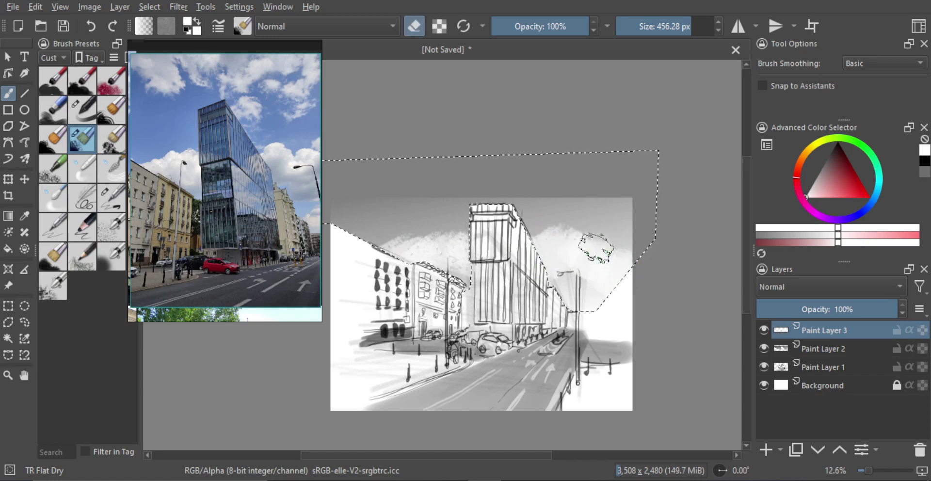
key(e)
key(e)
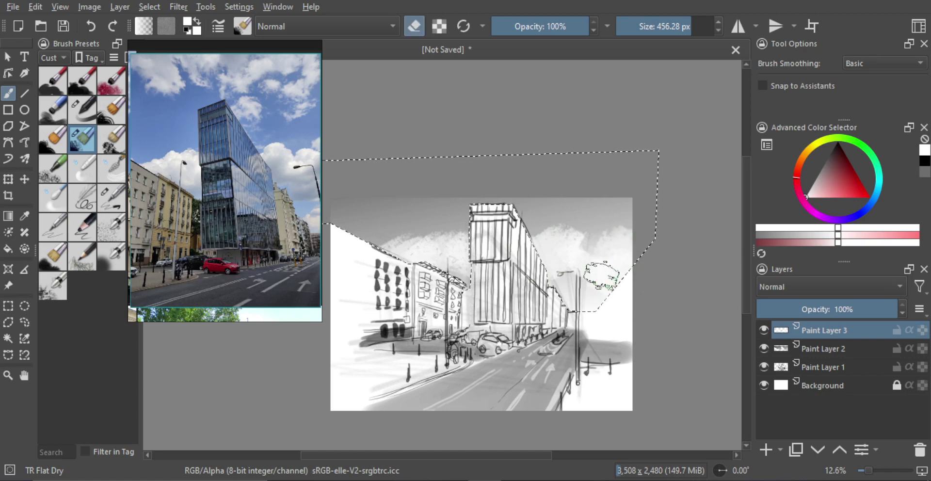
key(e)
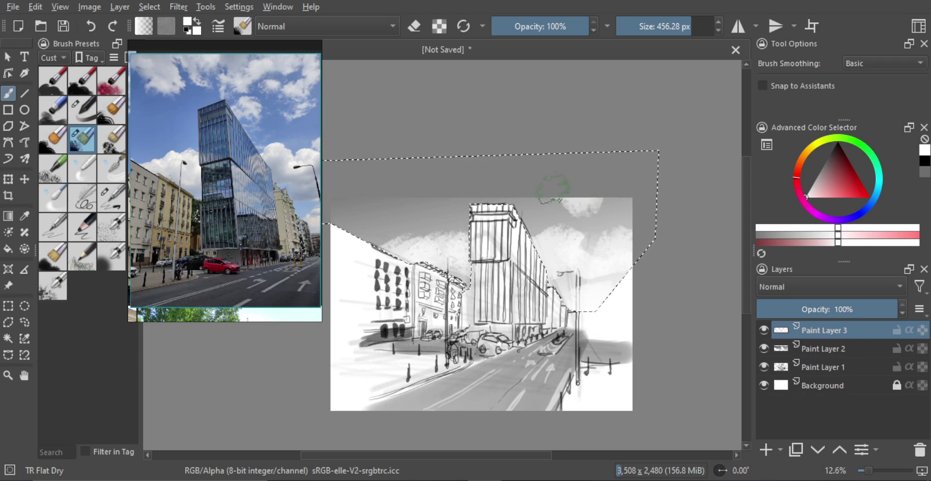
Paint more white clouds along the upper edge of the sky on both sides of the tall building
drag(554, 188, 557, 193)
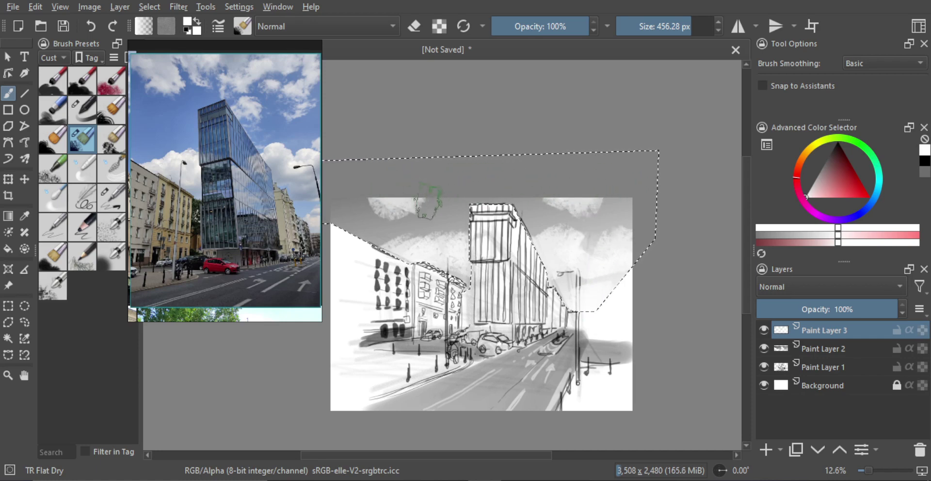
mouse_move(480, 199)
mouse_down()
mouse_move(487, 251)
mouse_move(490, 208)
mouse_up()
drag(580, 184, 608, 204)
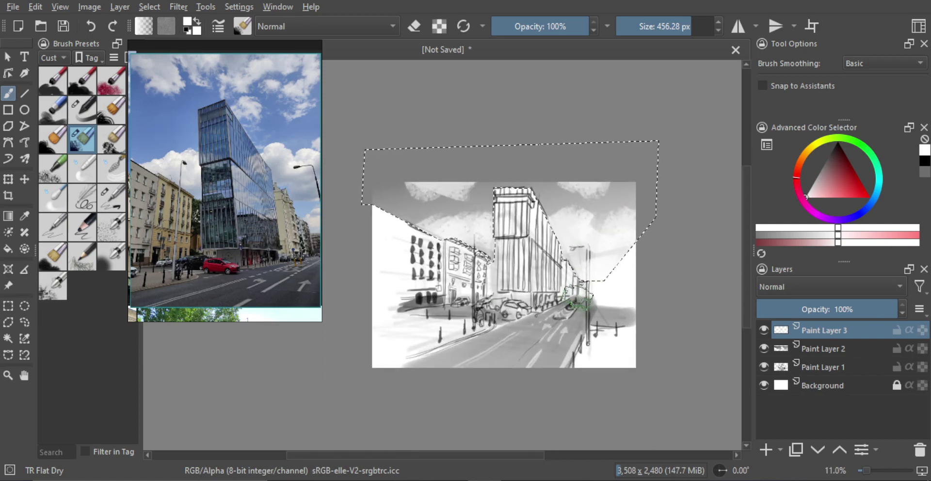
Clear the sky selection and toggle the visibility of Paint Layer 3 and Paint Layer 2 to compare the scene with and without them
key(ctrl+shift+a)
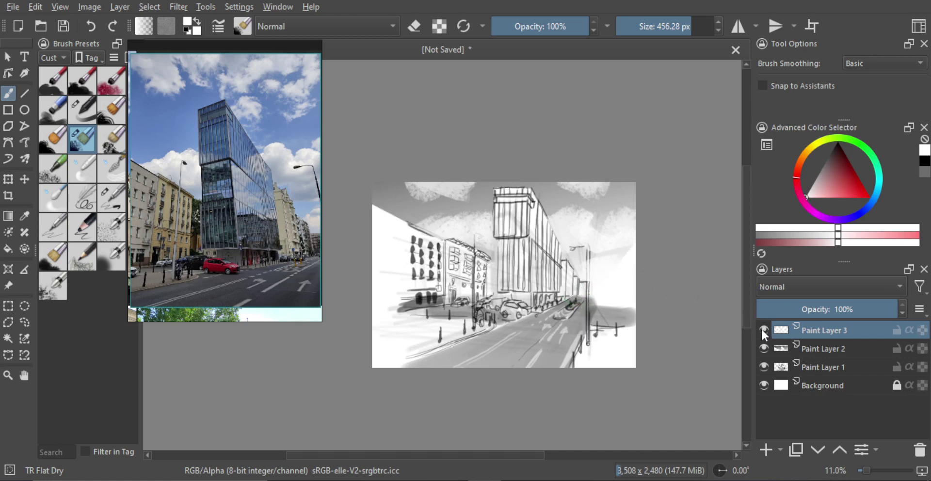
click(763, 330)
click(763, 330)
click(764, 348)
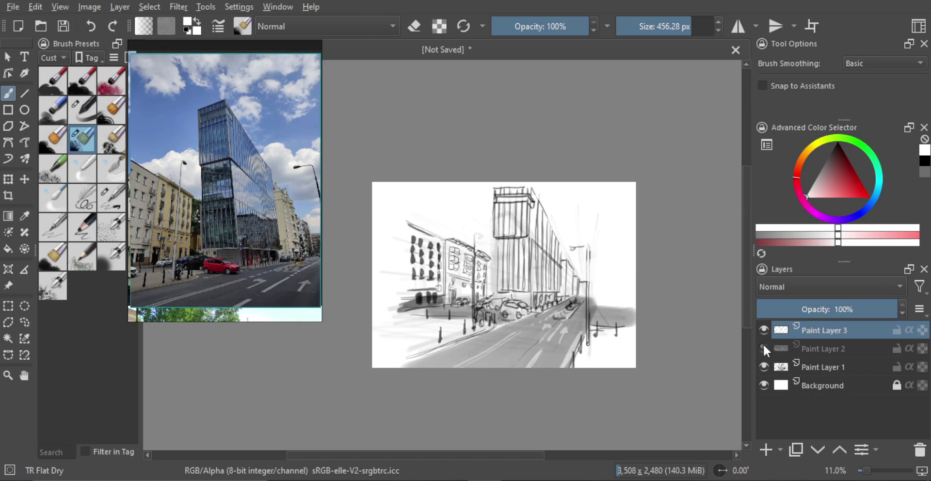
click(763, 347)
Undo the painted clouds, the added cloud layer and the opacity change of the sky gradient layer
key(ctrl+shift+d)
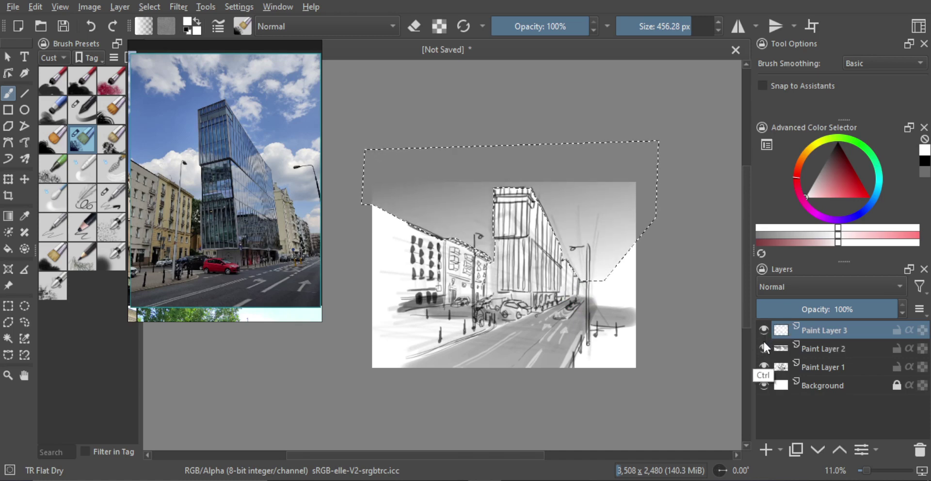
mouse_move(762, 340)
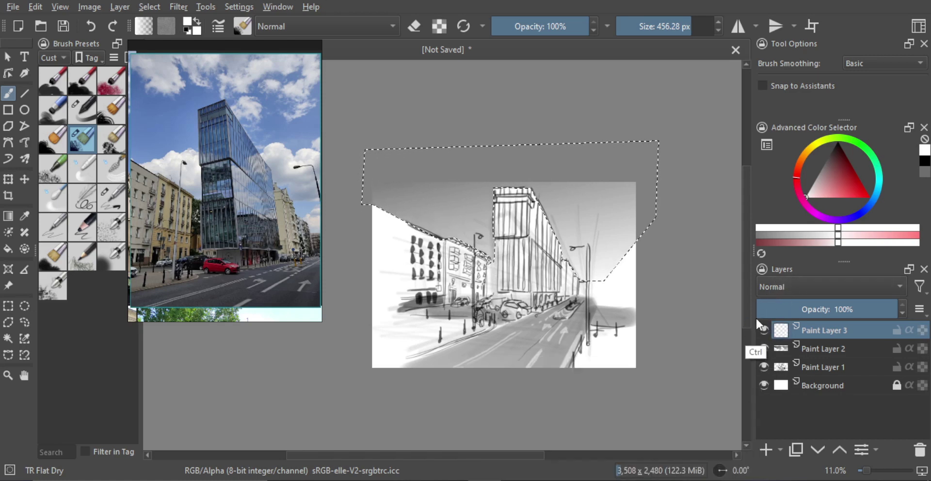
key(ctrl+z)
key(ctrl+z)
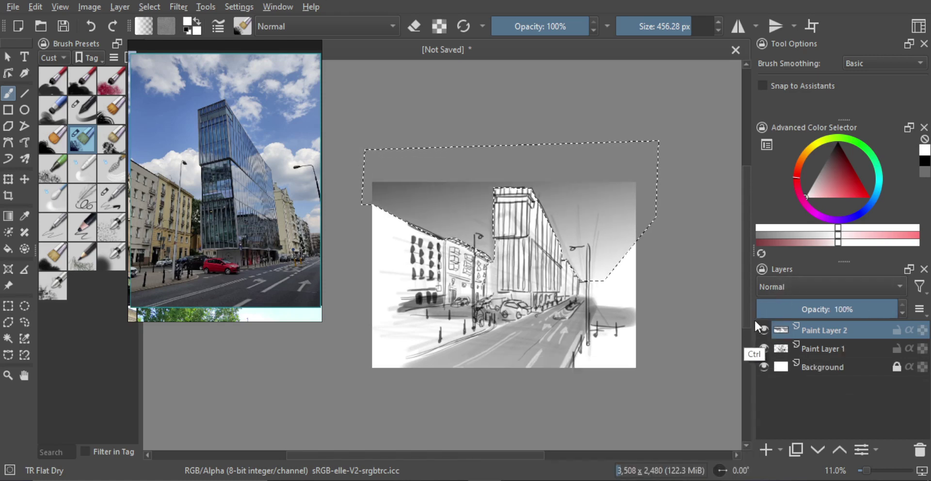
Select Paint Layer 1, try to move the selected part of the street sketch, and clear the sky selection
click(820, 348)
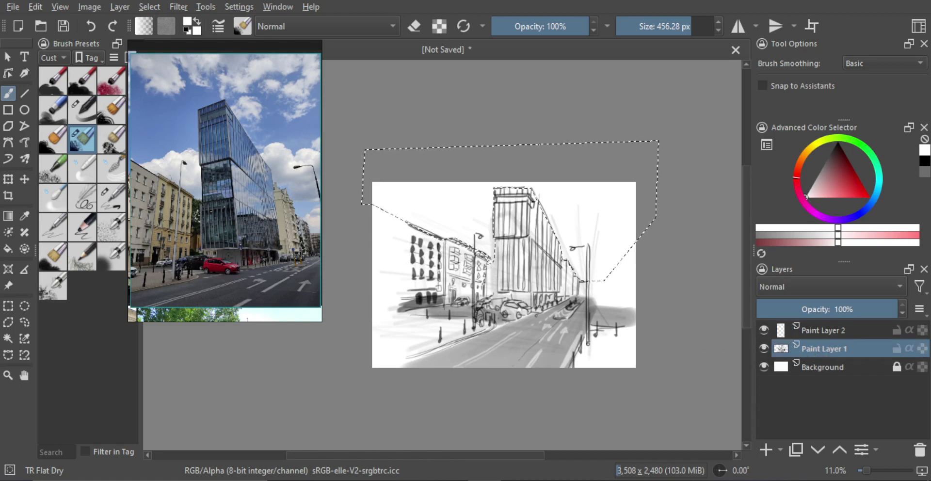
key(t)
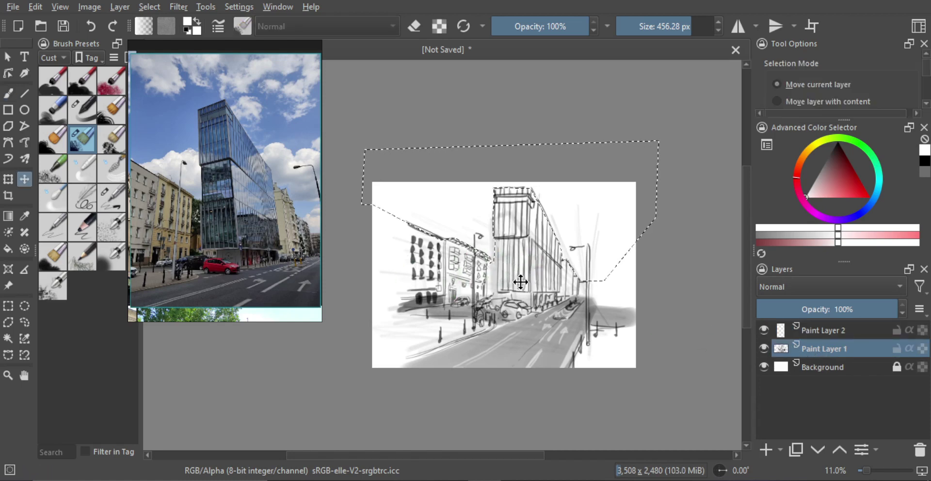
drag(509, 281, 528, 305)
key(ctrl+z)
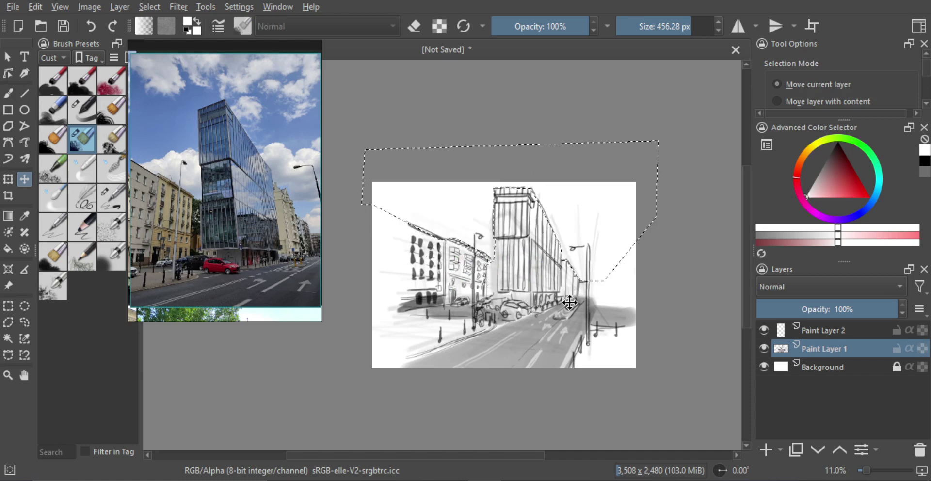
key(ctrl+shift+a)
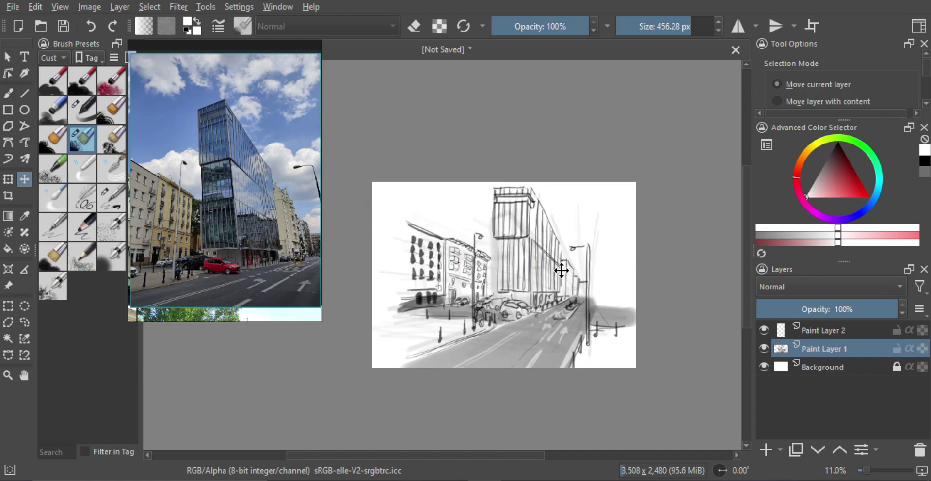
Transform the Paint Layer 1 drawing to a smaller size and reposition it in the lower middle of the canvas
key(ctrl+t)
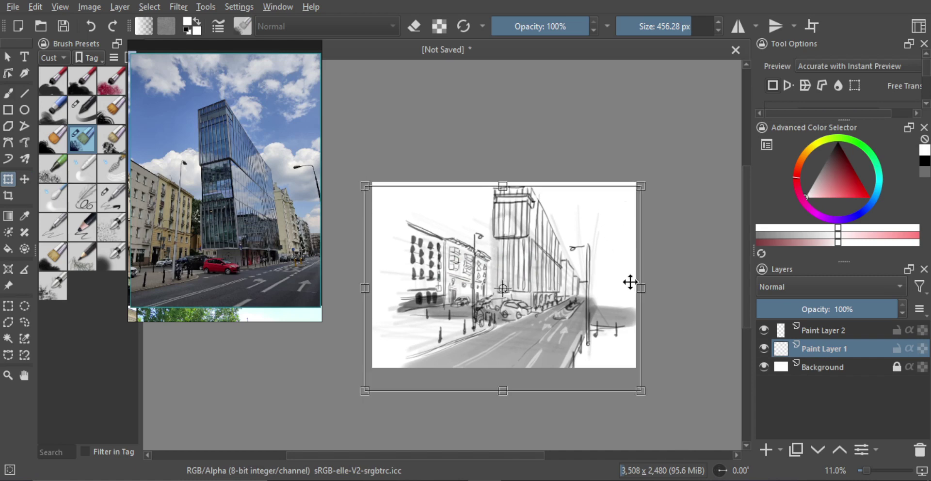
mouse_move(640, 288)
mouse_down()
mouse_move(606, 281)
mouse_move(639, 285)
mouse_move(598, 289)
mouse_up()
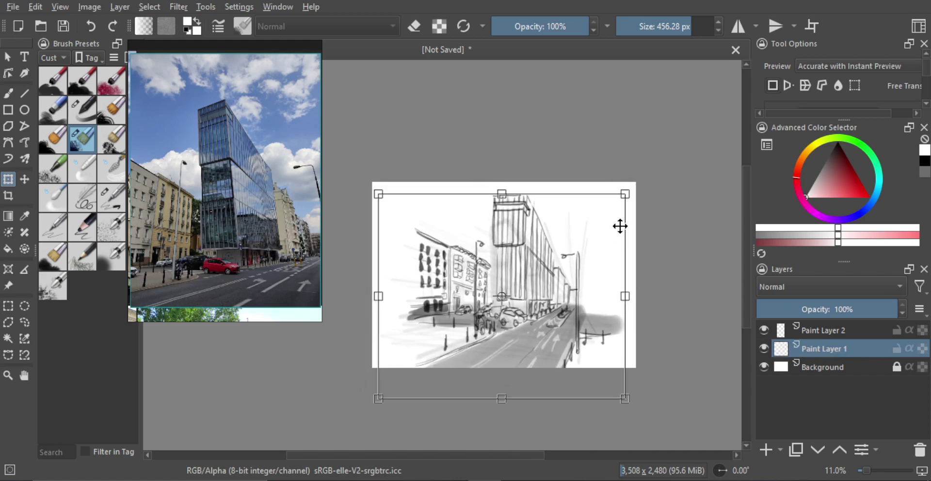
mouse_move(624, 194)
mouse_down()
mouse_move(611, 183)
mouse_move(568, 229)
mouse_move(581, 255)
mouse_up()
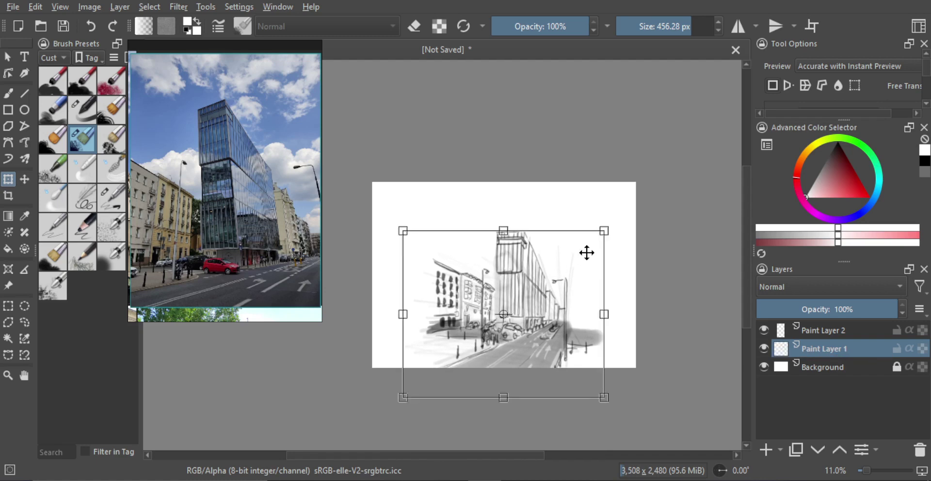
mouse_move(570, 263)
mouse_down()
mouse_move(567, 277)
mouse_move(584, 283)
mouse_move(575, 281)
mouse_up()
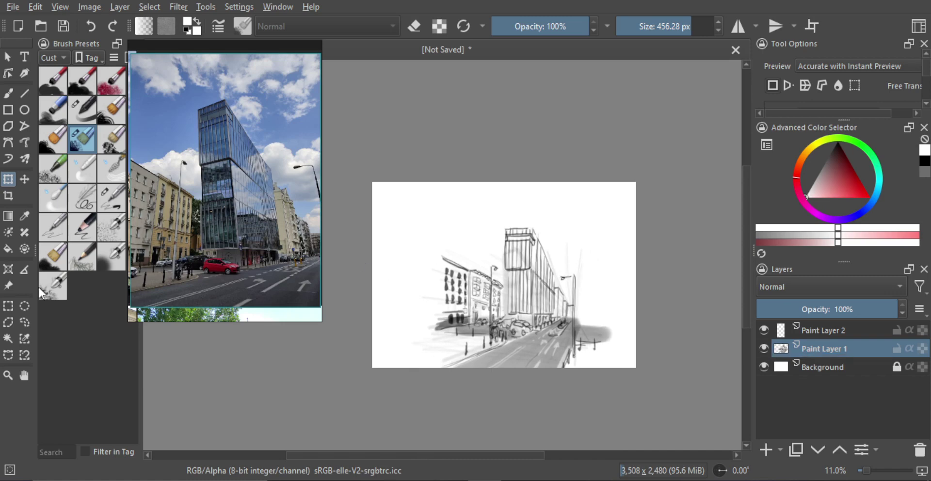
Select the sky with a polygonal outline following the left roofline, the tall building and the distant street buildings, closed beyond the canvas's upper edge
click(8, 322)
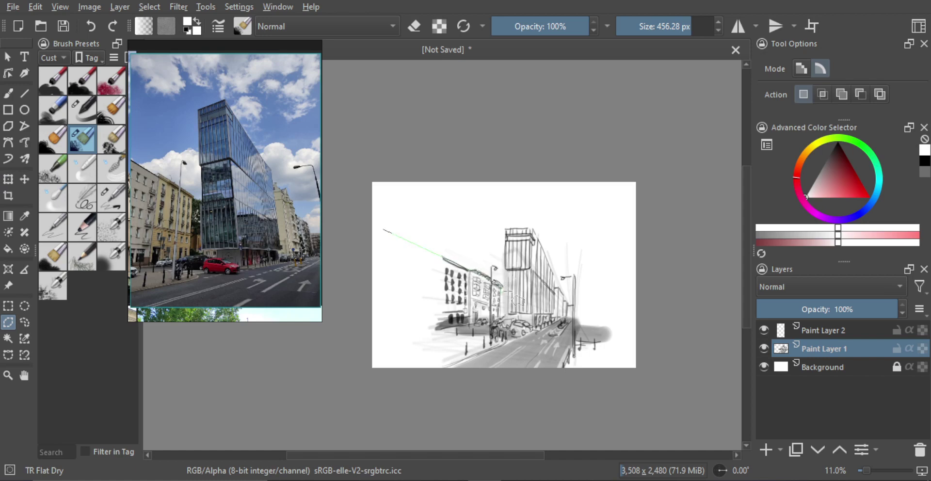
click(507, 270)
click(503, 269)
click(505, 228)
click(534, 229)
click(553, 272)
click(553, 286)
click(559, 288)
click(567, 304)
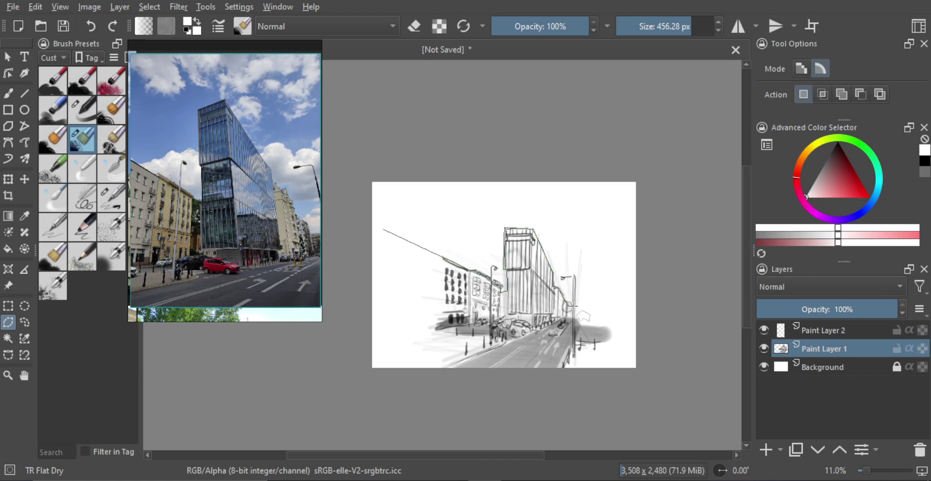
click(575, 306)
click(577, 299)
click(584, 291)
click(591, 290)
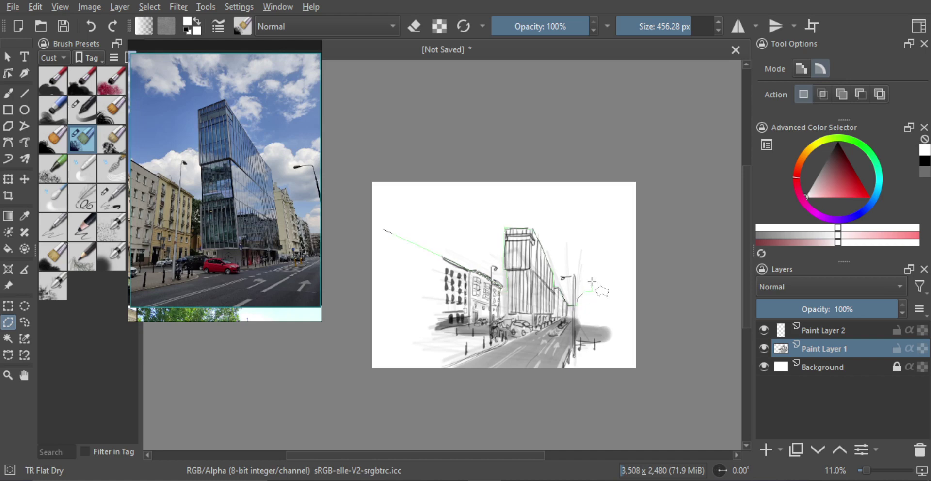
click(610, 260)
click(623, 235)
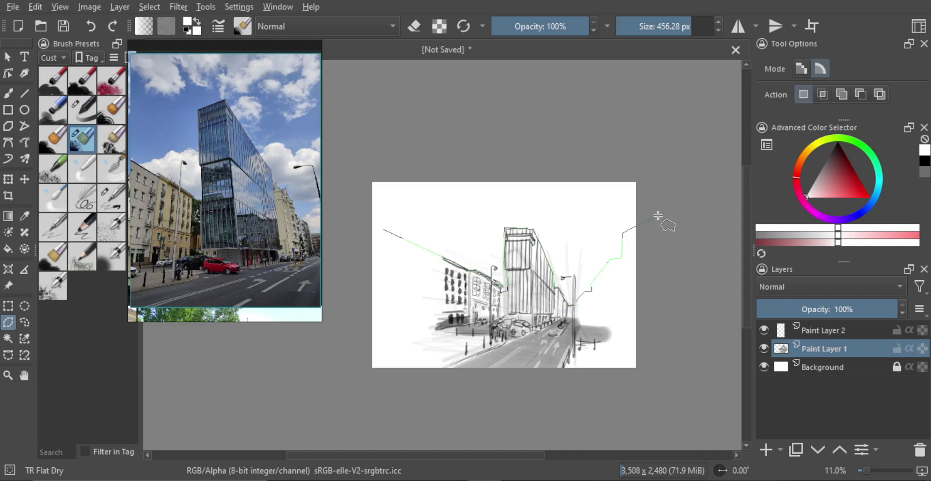
click(657, 182)
click(648, 135)
click(350, 144)
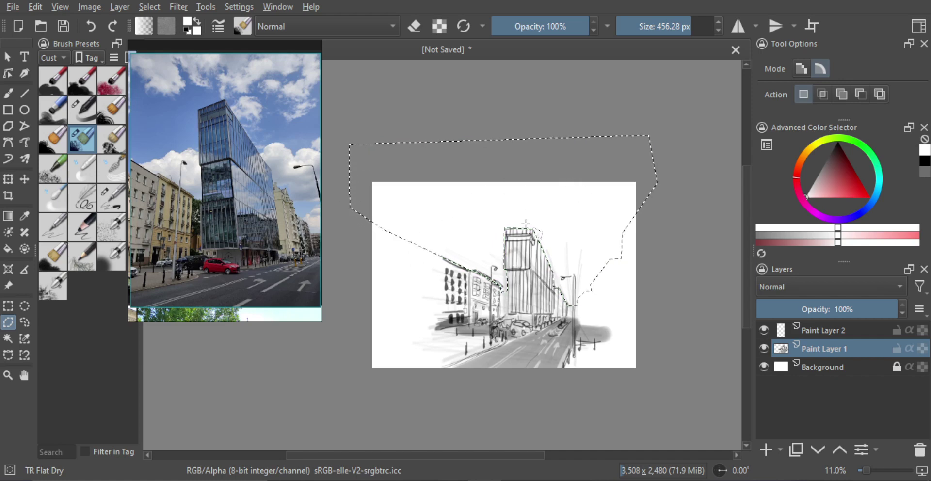
Shade the selected sky on Paint Layer 2 with a linear black gradient, trying several directions and settling on a diagonal darkest at the upper-left corner
key(g)
click(794, 330)
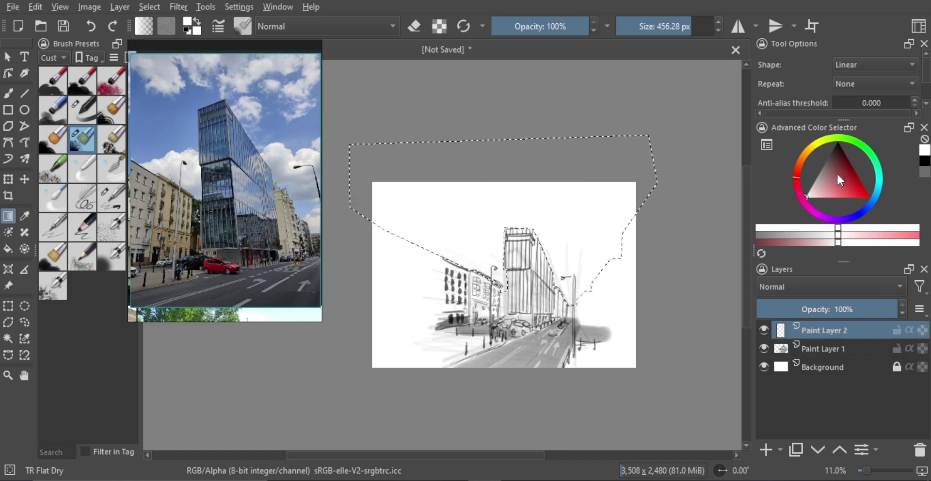
key(x)
drag(480, 102, 508, 305)
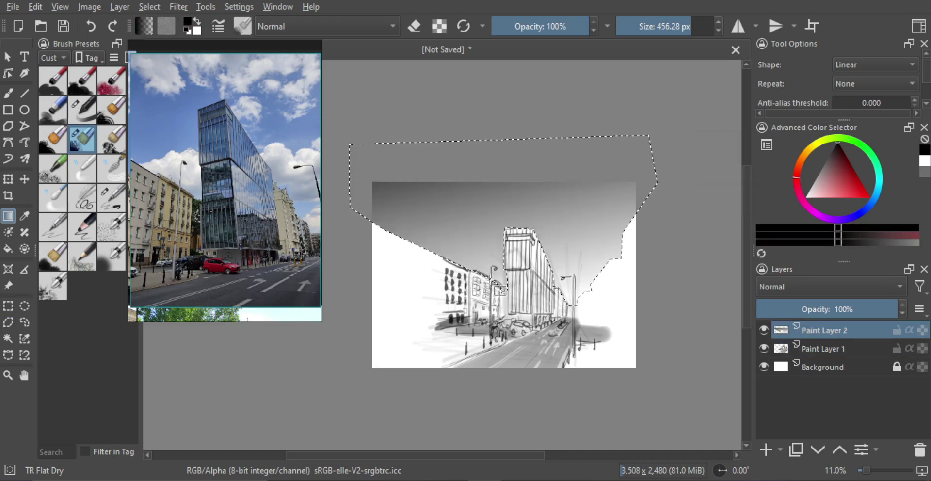
drag(420, 141, 510, 263)
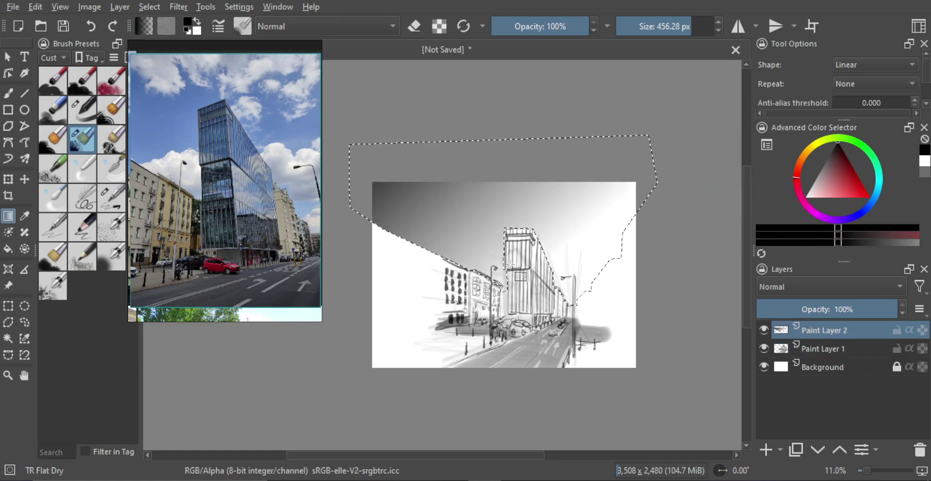
key(ctrl+z)
drag(417, 94, 557, 294)
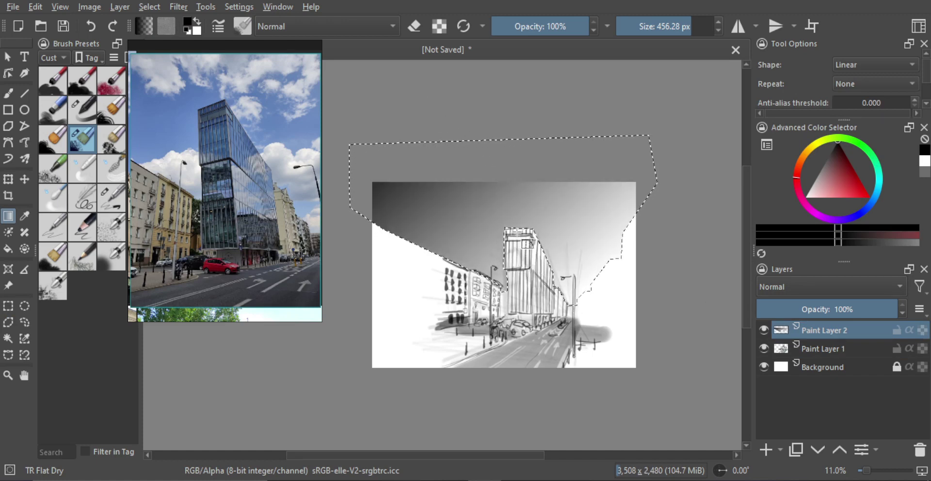
drag(349, 83, 560, 290)
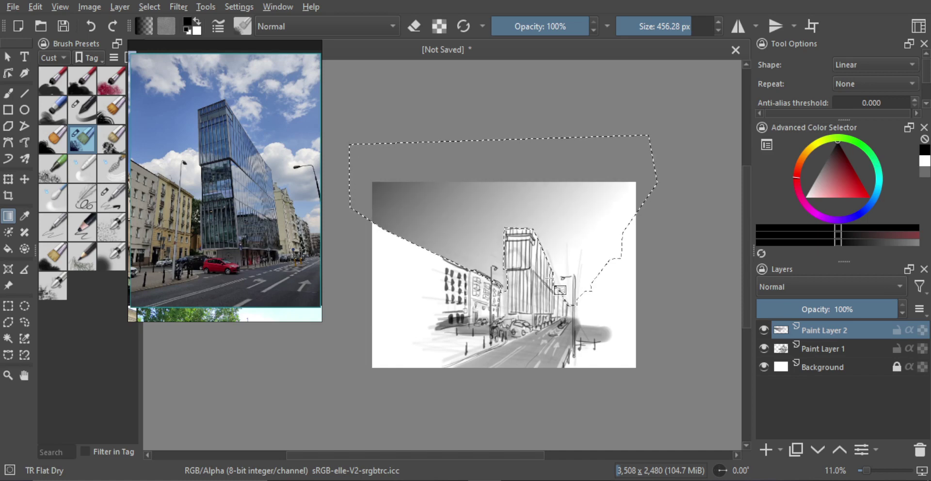
key(Delete)
key(ctrl+z)
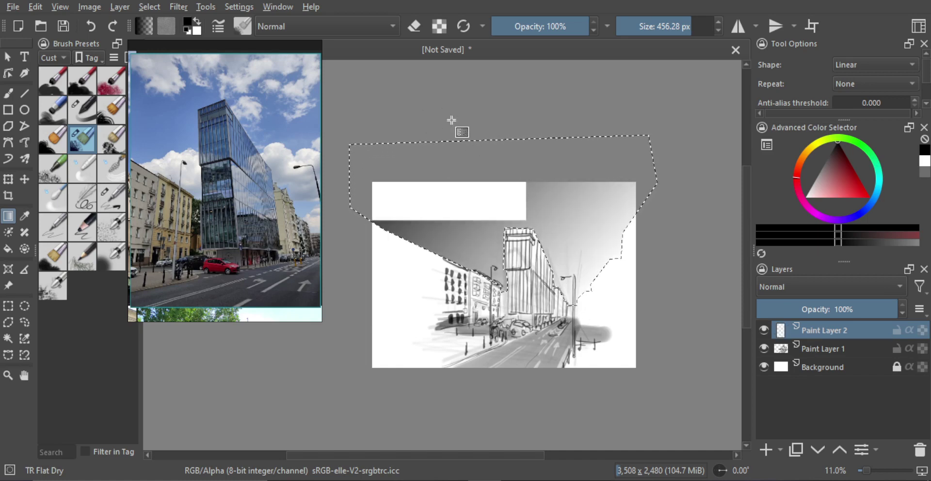
drag(434, 98, 594, 311)
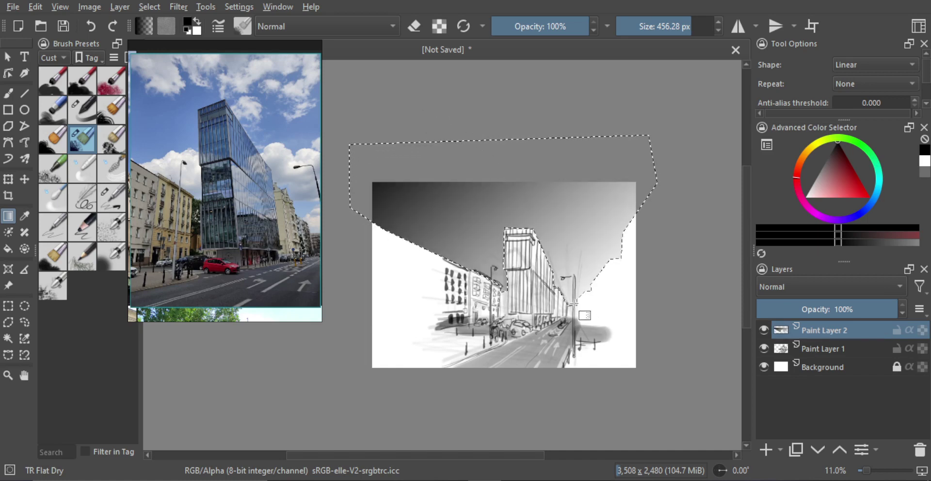
Reduce the opacity of Paint Layer 2 to 74% and clear the sky selection
click(845, 308)
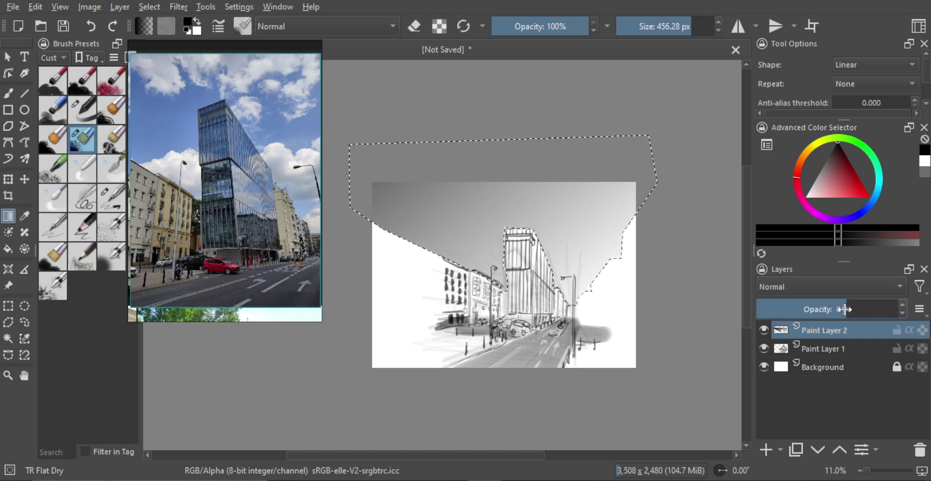
click(860, 309)
key(ctrl+shift+a)
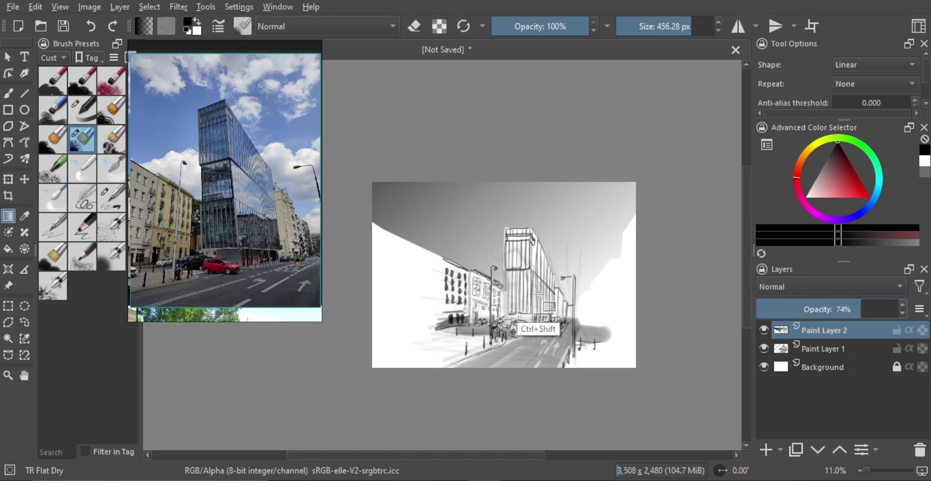
scroll(562, 286, up, 2)
scroll(562, 286, down, 1)
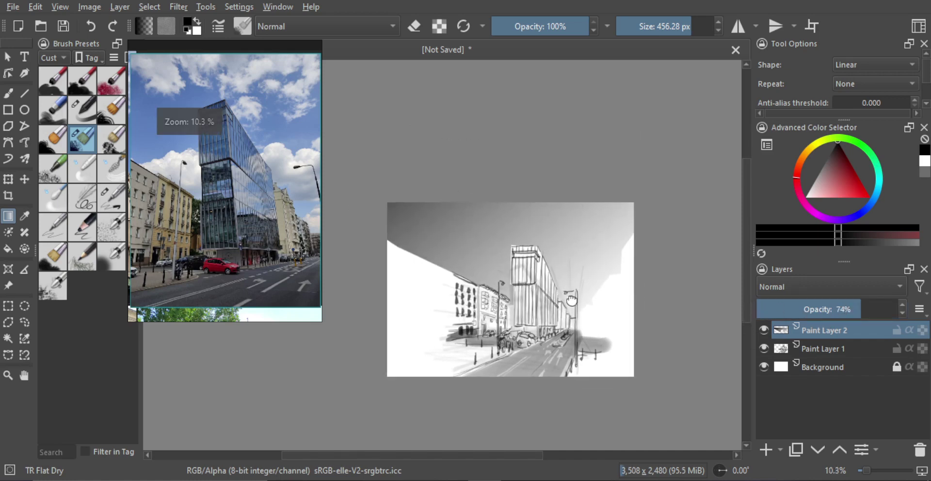
Restore the sky selection and add a paint layer above the sky gradient, with white as the brush colour
key(b)
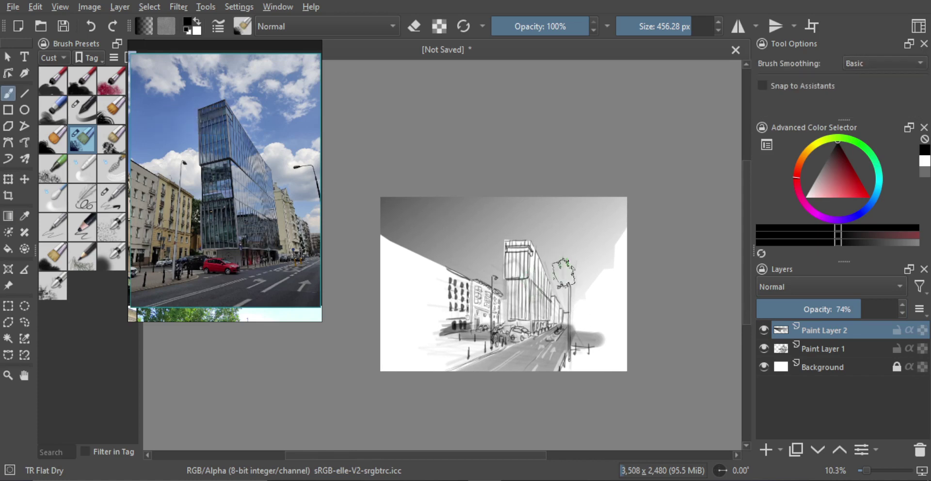
click(766, 450)
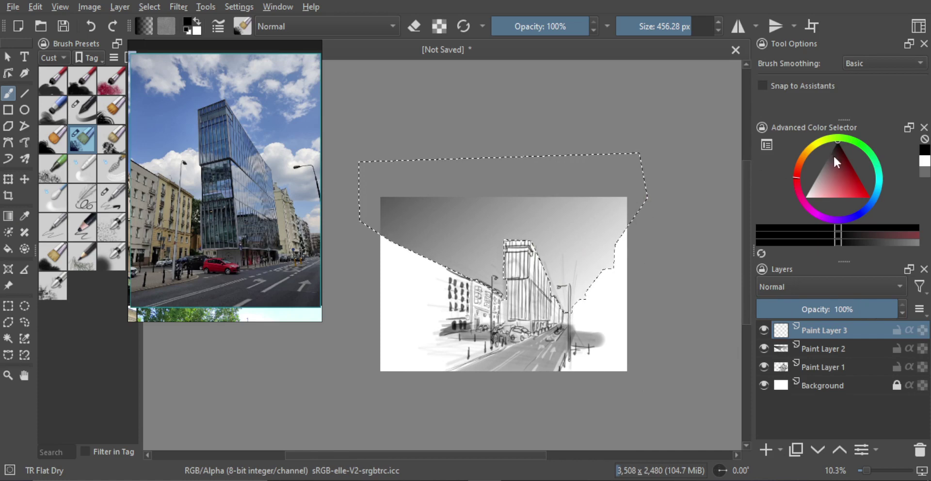
click(806, 197)
key(ctrl+z)
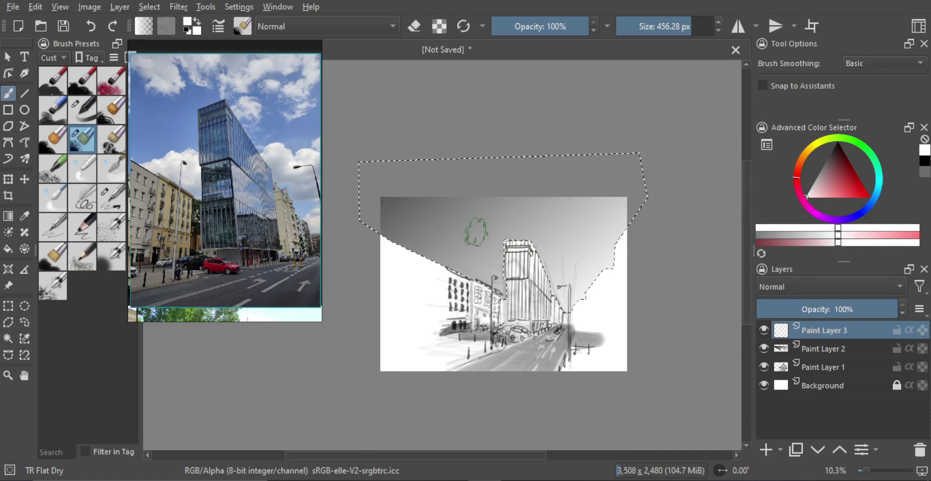
Paint a white cloud left of the tall building with the TR Flat Dry brush and try another on its right side
drag(481, 266, 473, 267)
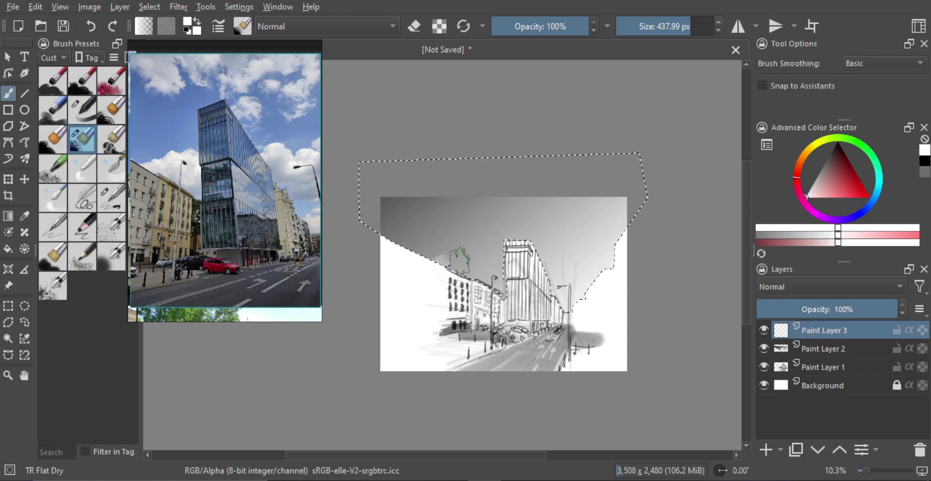
mouse_move(459, 261)
mouse_down()
mouse_move(458, 270)
mouse_move(480, 263)
mouse_up()
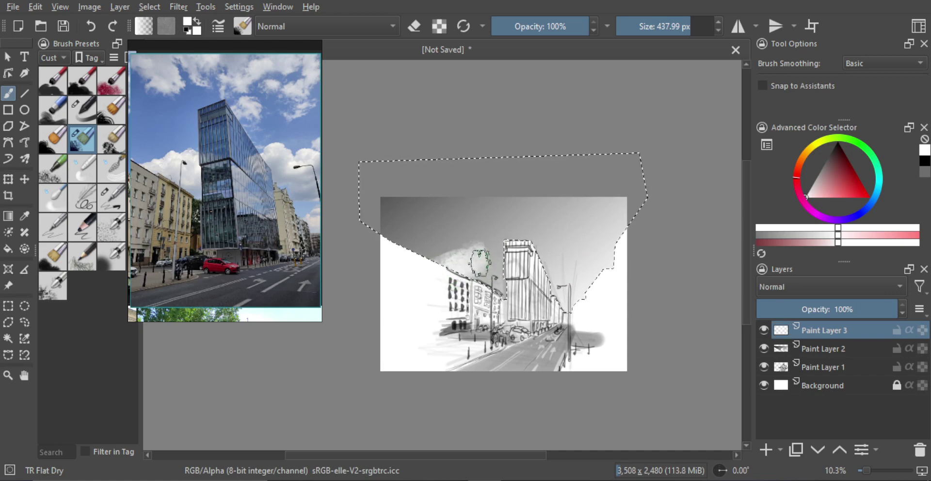
key(ctrl)
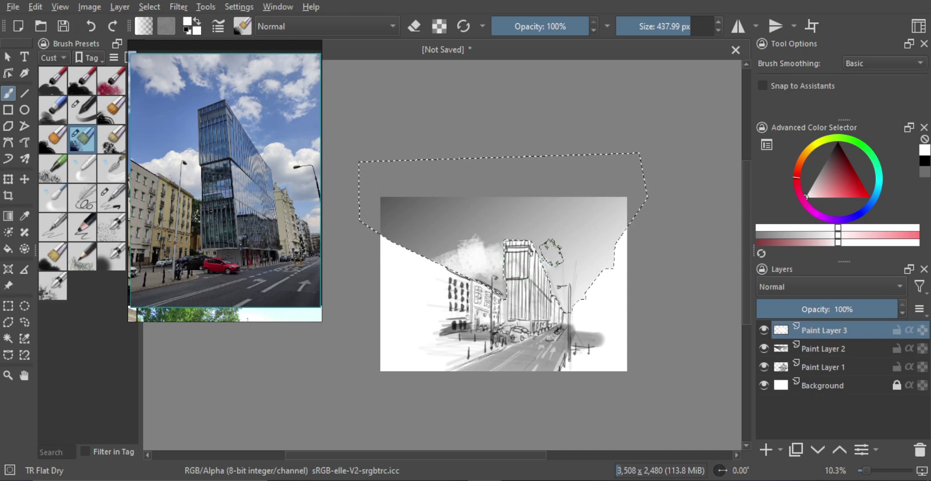
mouse_move(564, 260)
mouse_down()
mouse_move(557, 282)
mouse_move(585, 269)
mouse_move(553, 254)
mouse_move(573, 267)
mouse_up()
key(ctrl+z)
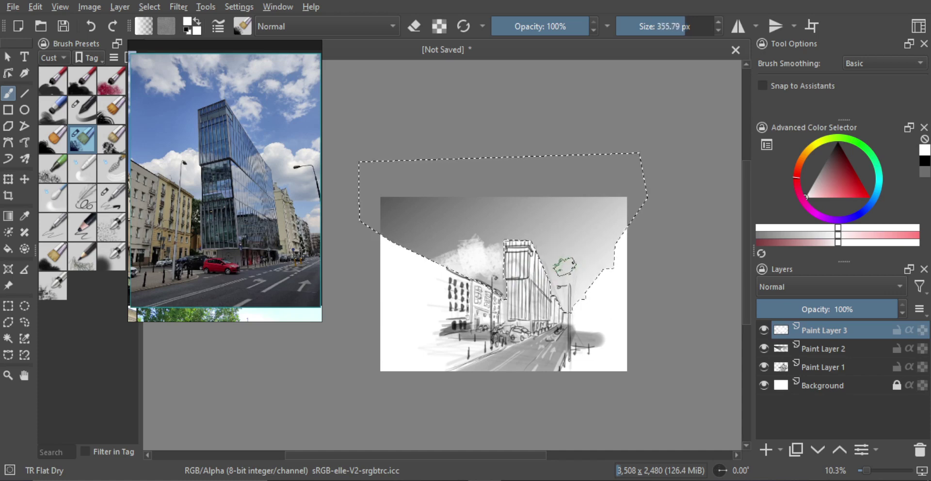
Erase parts of the cloud left of the tall building to reshape its upper edge
key(e)
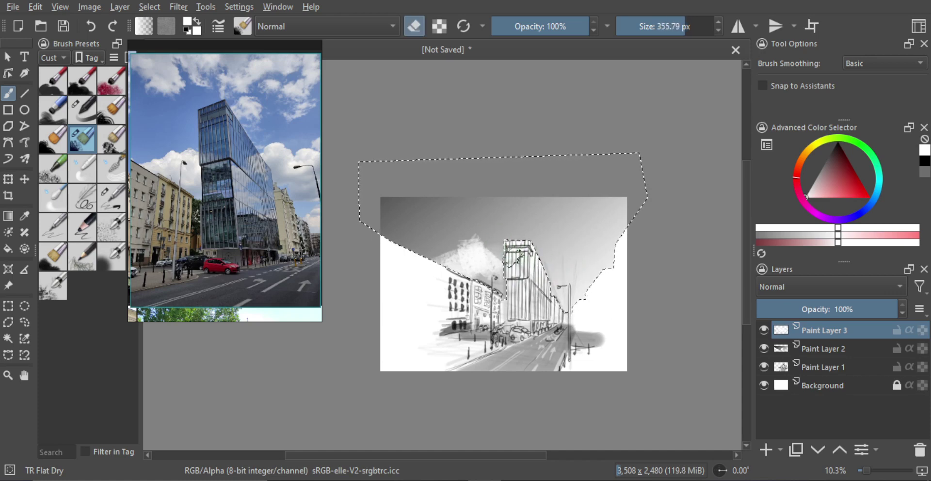
mouse_move(507, 237)
mouse_down()
mouse_move(487, 243)
mouse_move(484, 227)
mouse_move(455, 246)
mouse_up()
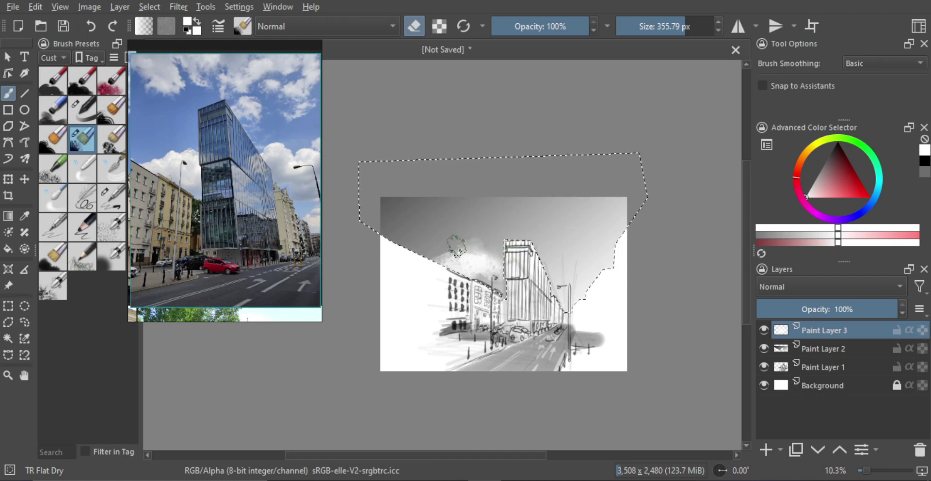
key(e)
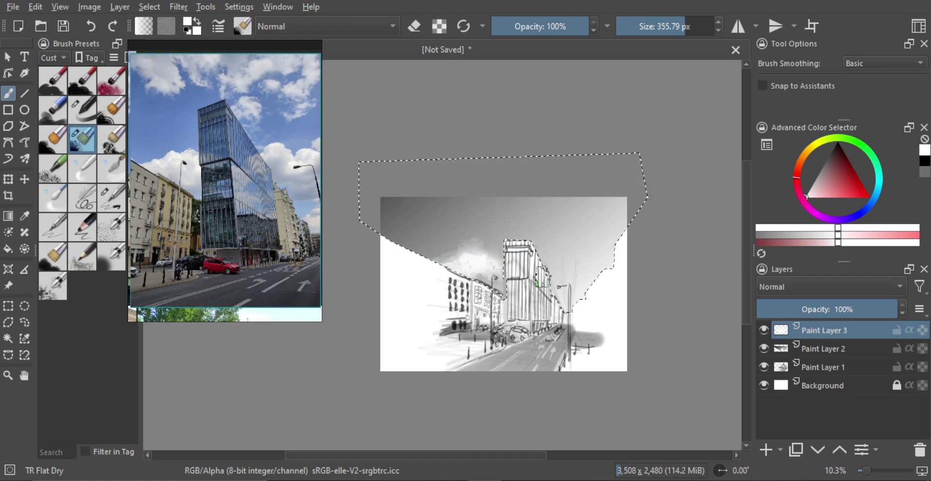
Paint white clouds to the right of the tall building and above its roof, and set the brush to erase
click(571, 275)
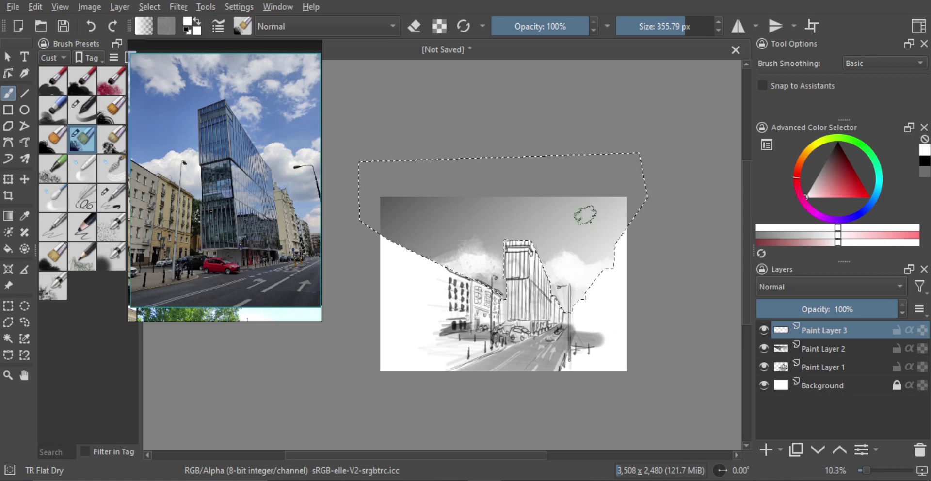
key(ctrl+z)
drag(534, 224, 524, 224)
key(e)
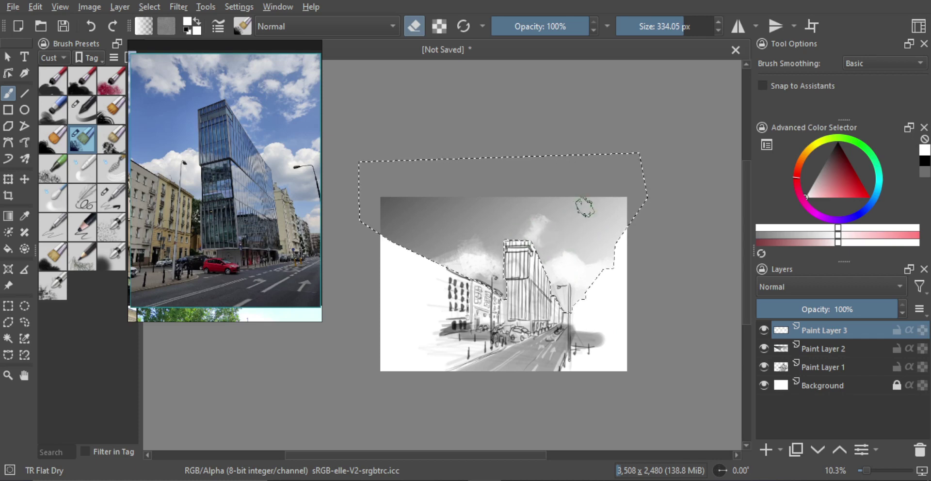
Paint small white clouds in the upper right of the sky and erase parts of them to shape their edges
key(e)
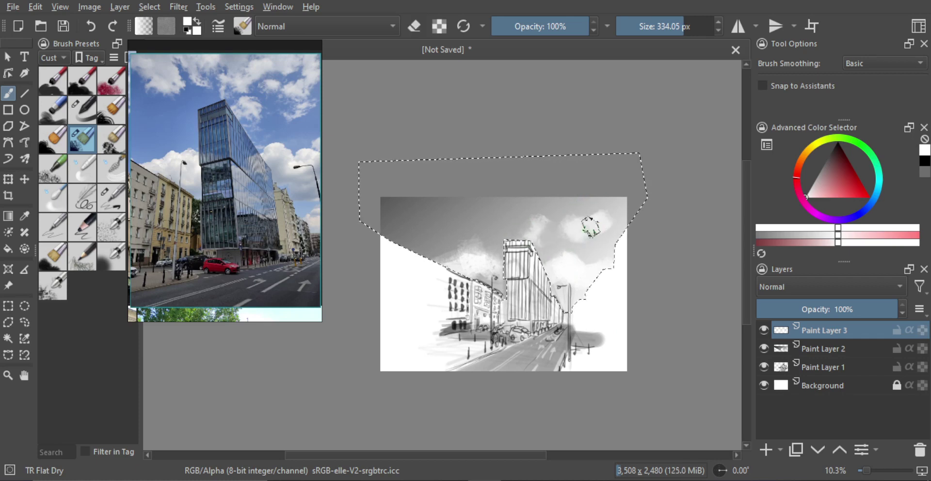
key(e)
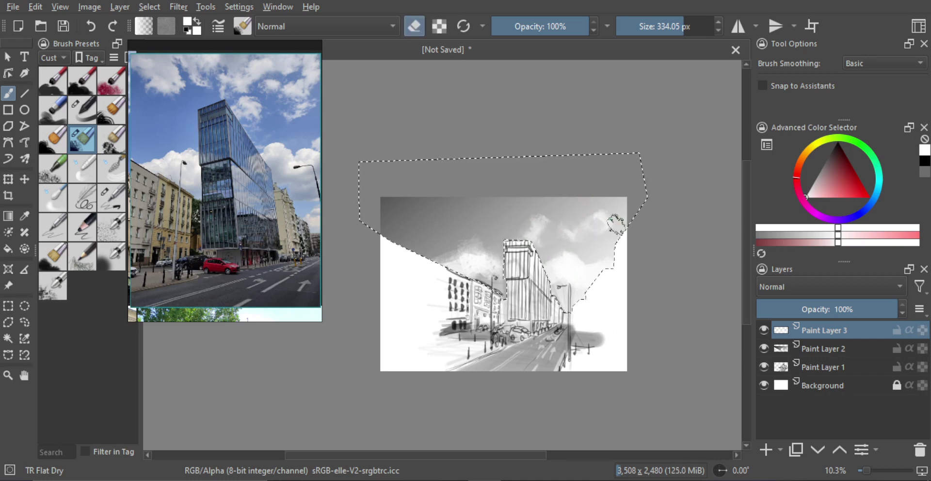
key(e)
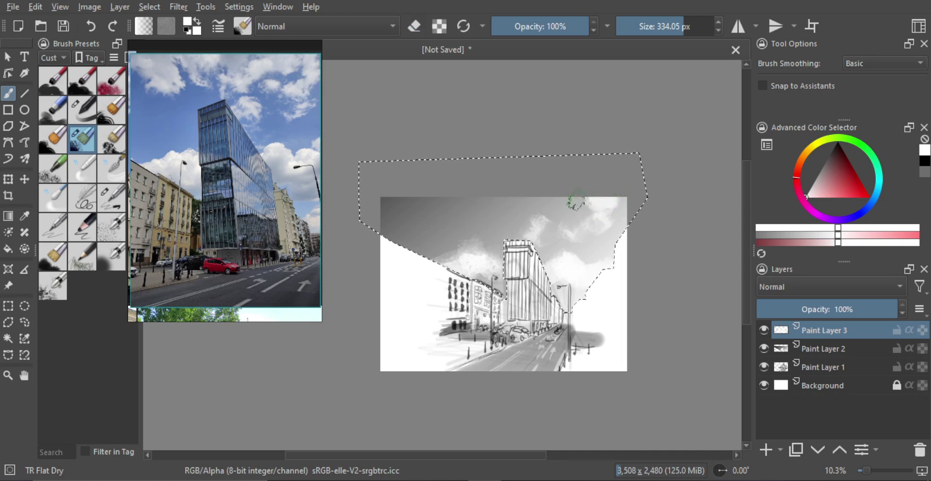
key(e)
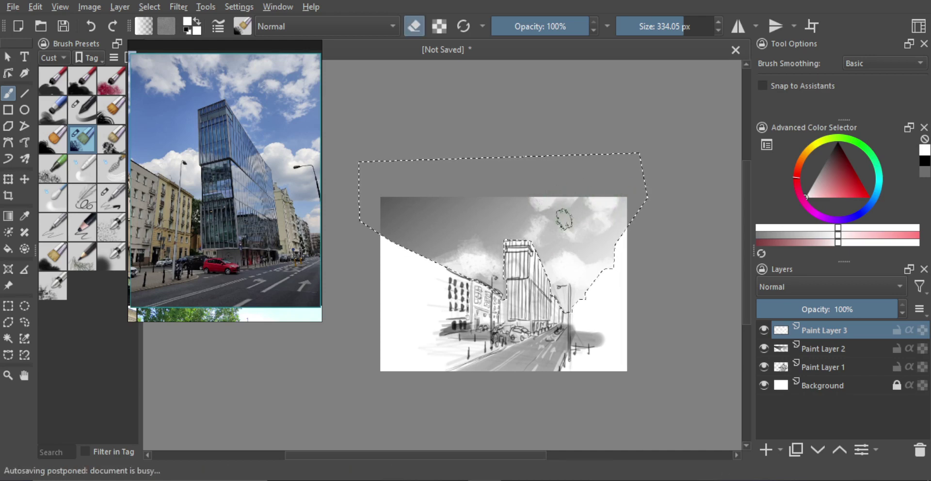
Paint and trim white clouds along the sky's upper edge, clear the sky selection and lock the cloud layer's transparency
key(e)
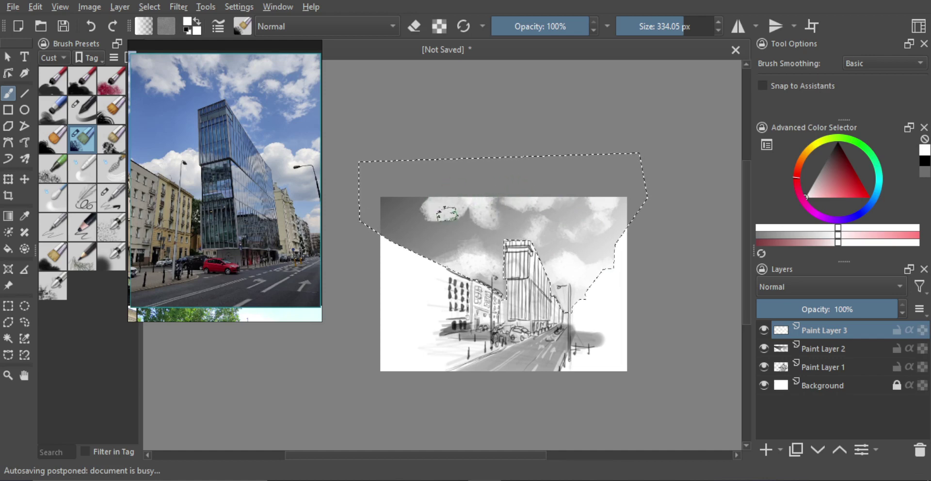
key(e)
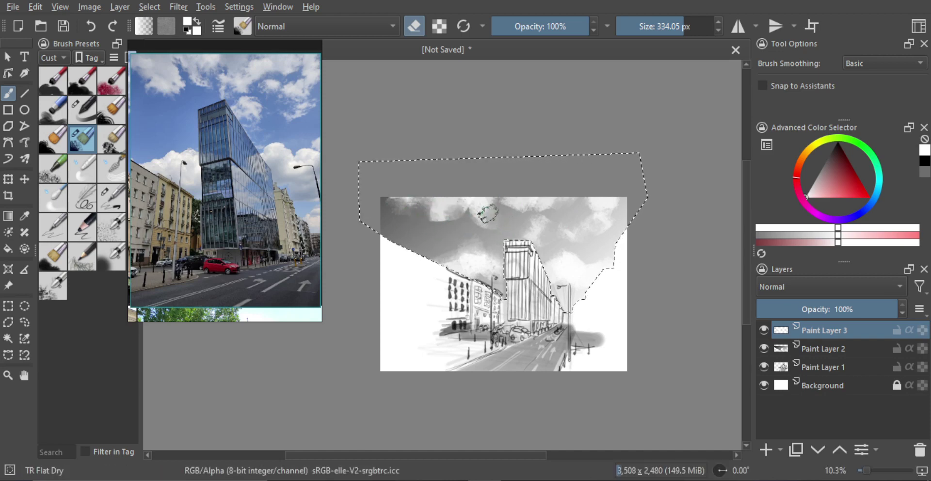
key(e)
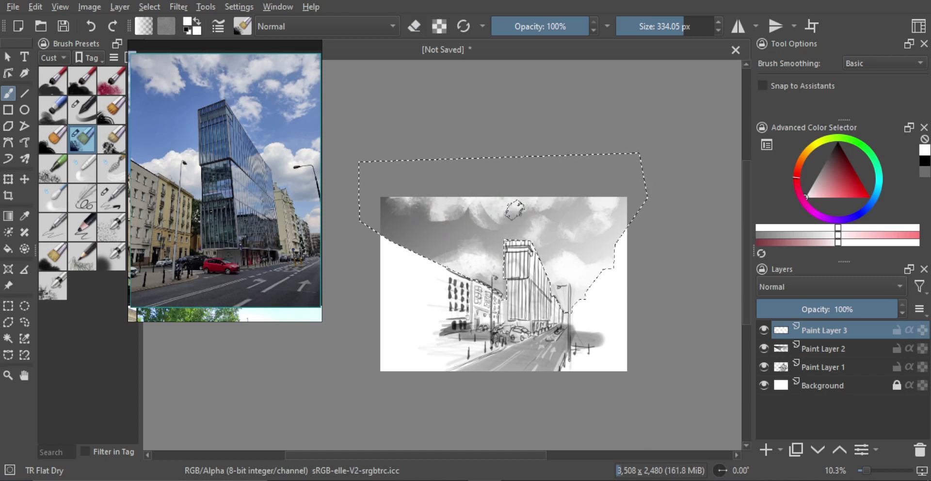
key(e)
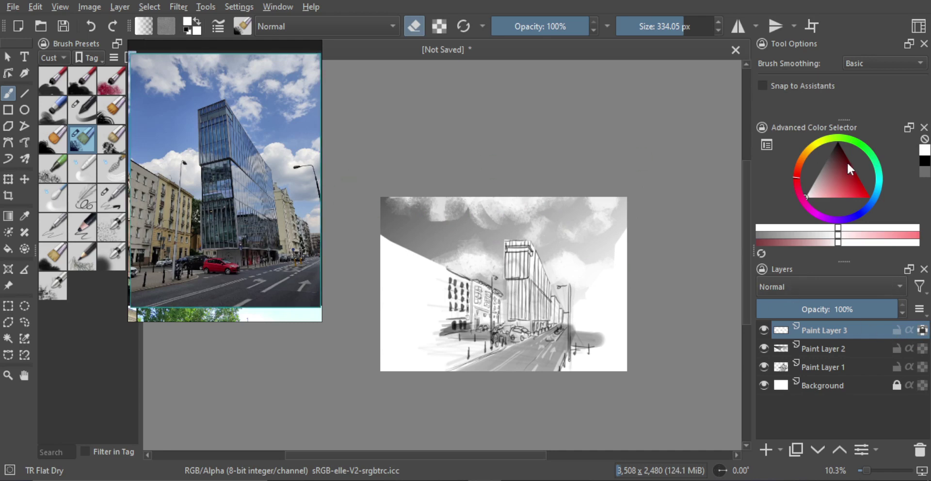
Shade the cloud left of the tall building with the TR Brush Skin preset at about 263 px in a grey sampled from the sky
key(e)
click(82, 110)
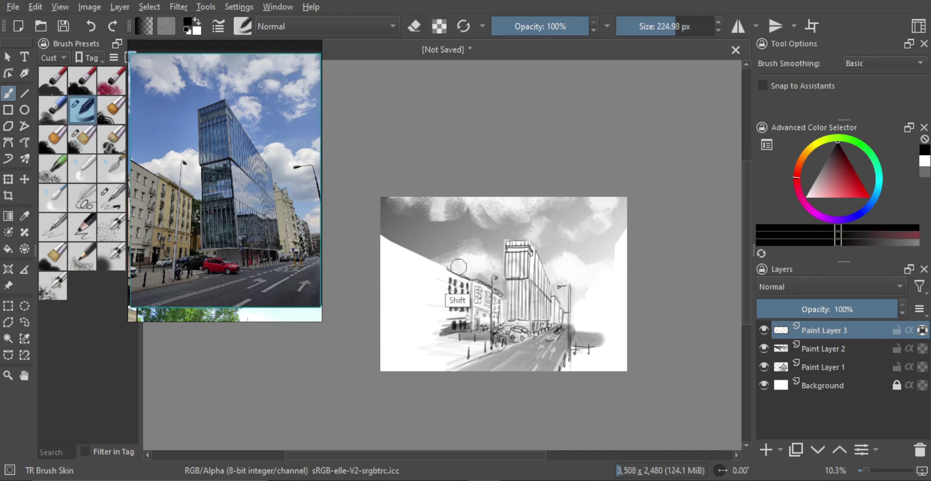
key(bracketright)
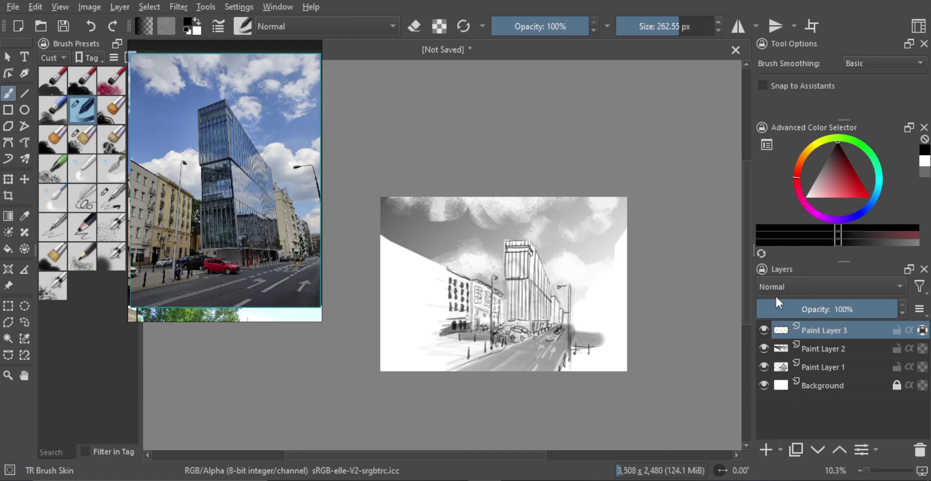
ctrl+click(450, 234)
drag(462, 275, 499, 287)
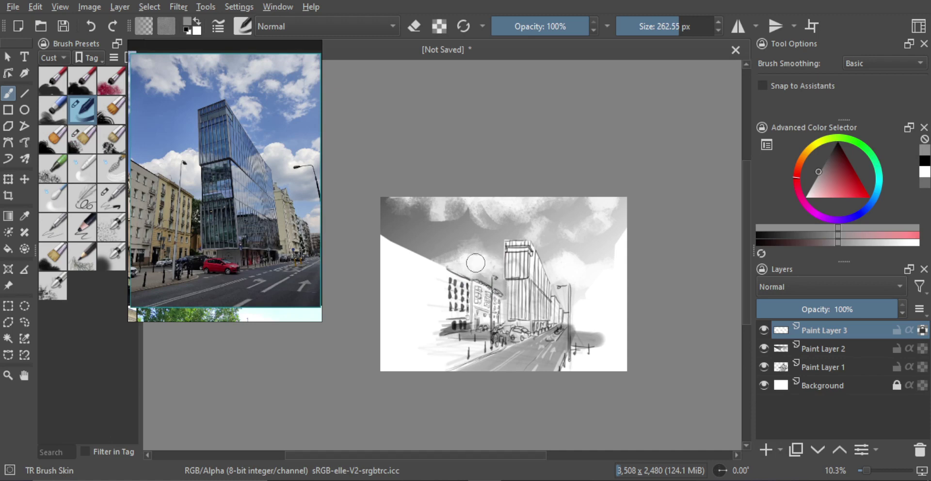
Shade the clouds right of the tall building and along the upper sky in the same grey, enlarging the brush to about 312 px
key(bracketright)
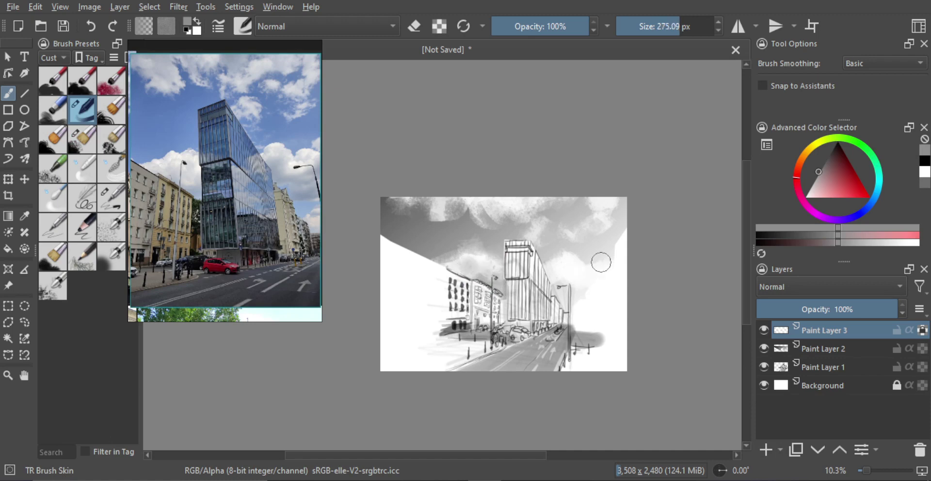
key(shift)
mouse_move(562, 273)
mouse_down()
mouse_move(575, 287)
mouse_move(564, 271)
mouse_move(565, 300)
mouse_move(554, 278)
mouse_move(589, 287)
mouse_move(590, 298)
mouse_move(569, 279)
mouse_move(587, 285)
mouse_up()
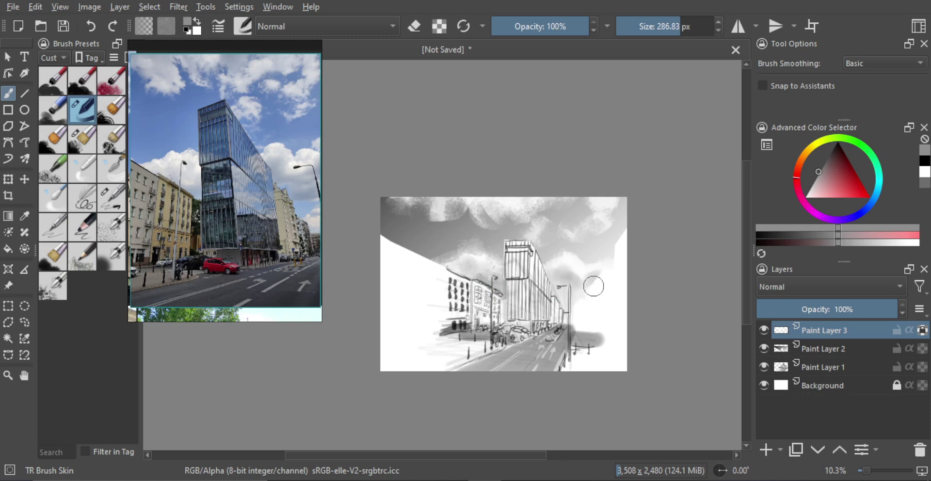
key(ctrl+z)
key(ctrl+z)
drag(582, 281, 590, 281)
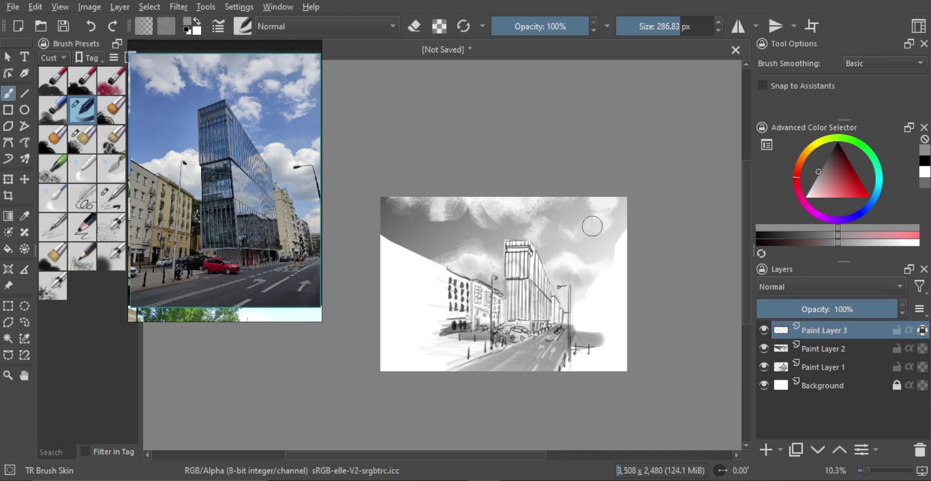
shift+drag(592, 225, 601, 225)
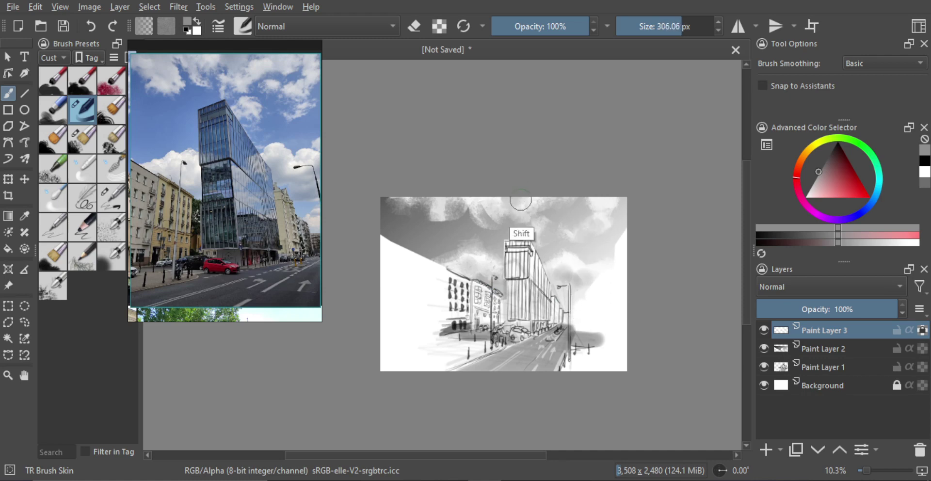
mouse_move(525, 201)
shift+mouse_down()
mouse_move(536, 231)
mouse_move(487, 202)
mouse_move(455, 222)
mouse_move(452, 209)
mouse_move(474, 212)
mouse_move(469, 240)
mouse_move(435, 208)
mouse_move(514, 198)
mouse_move(517, 249)
shift+mouse_up()
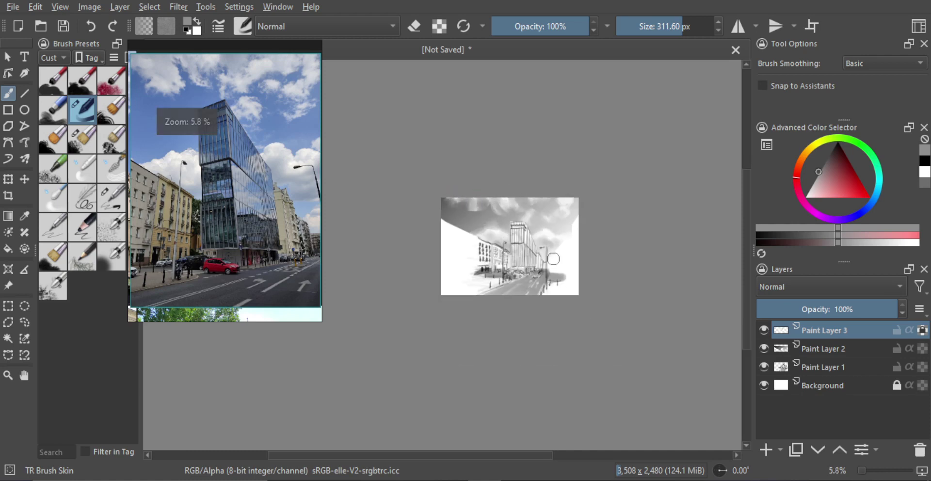
Try the cloud layer at about 82% opacity and return it to 100%
scroll(530, 220, up, 3)
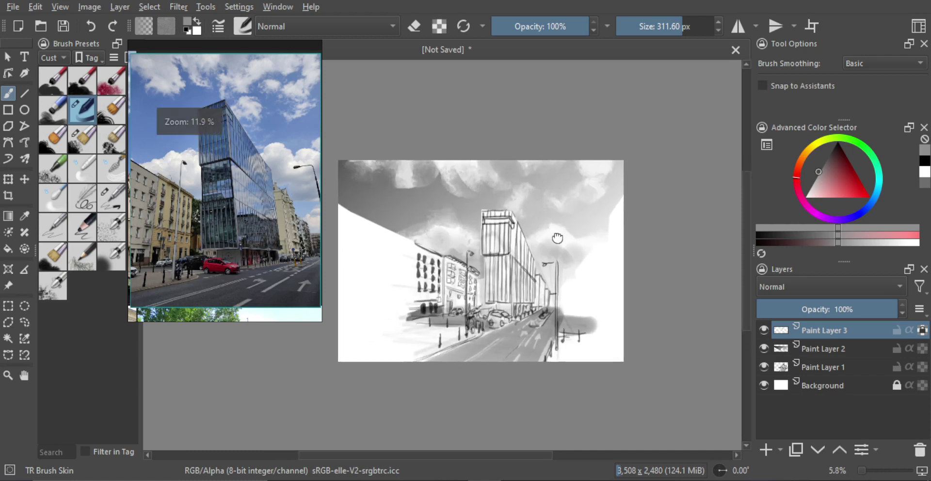
scroll(530, 262, up, 1)
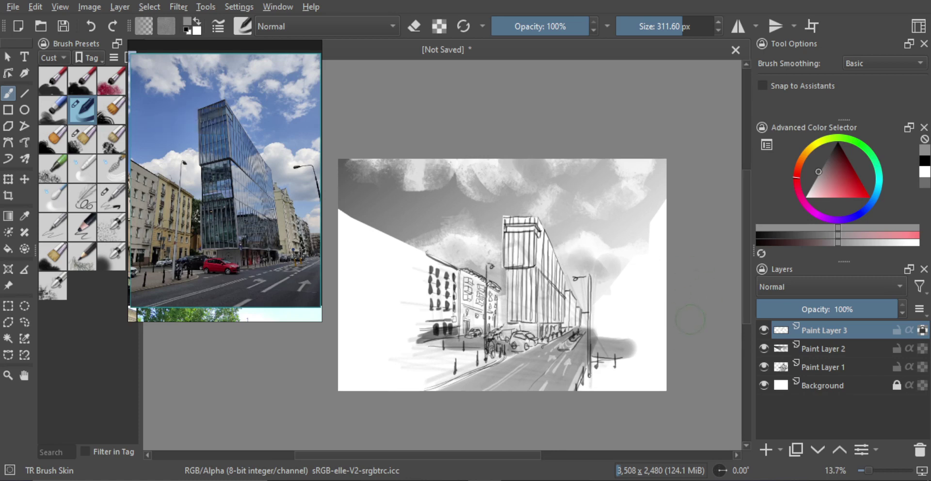
click(870, 313)
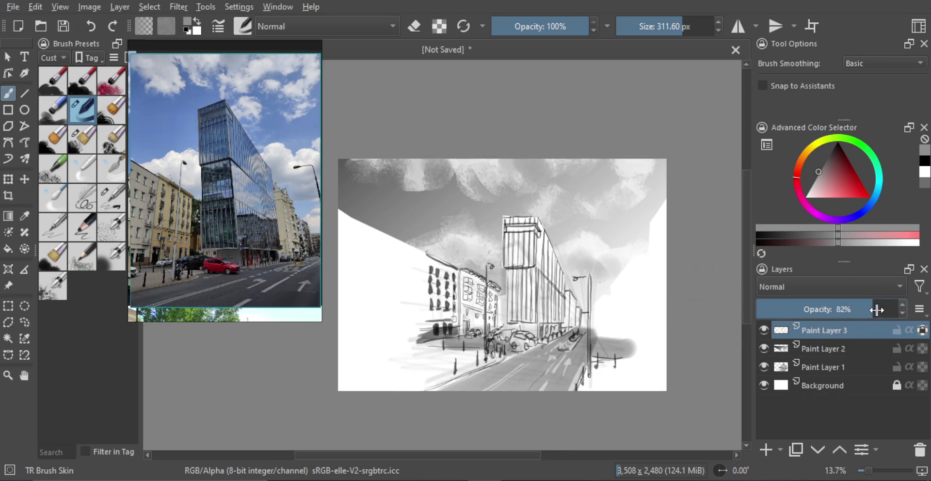
drag(870, 312, 900, 312)
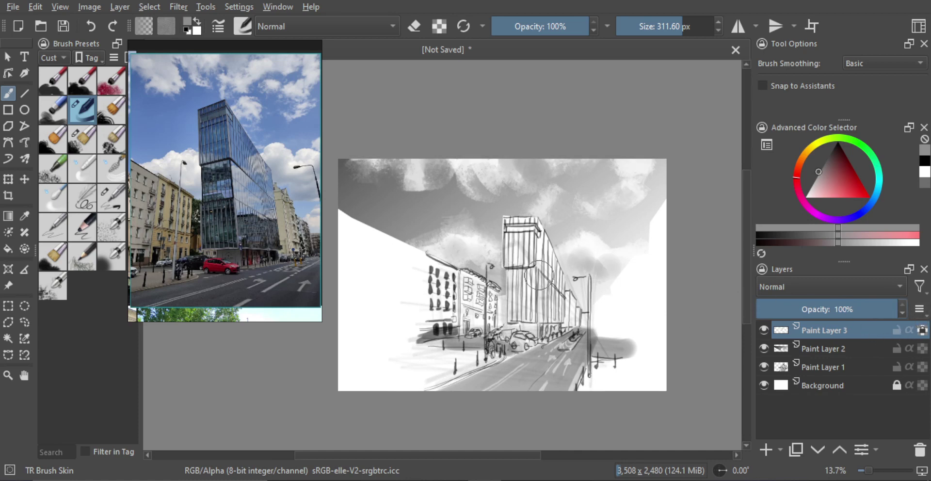
Try lightening the clouds with a white linear gradient running diagonally across the canvas
key(g)
scroll(547, 226, down, 3)
click(806, 197)
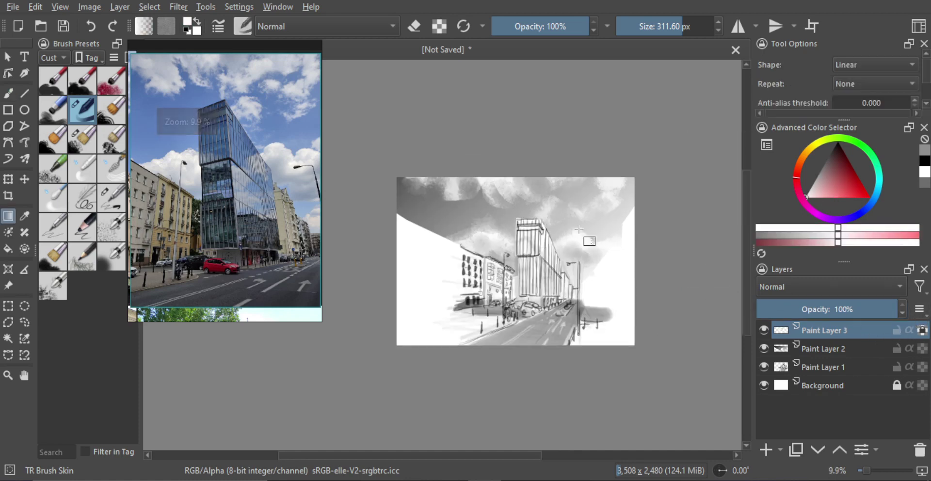
drag(439, 108, 612, 328)
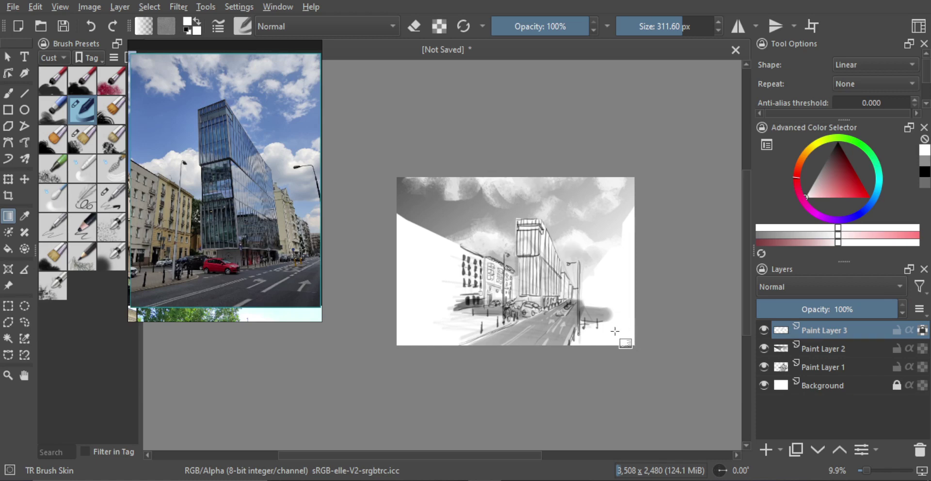
key(ctrl+z)
drag(414, 115, 644, 296)
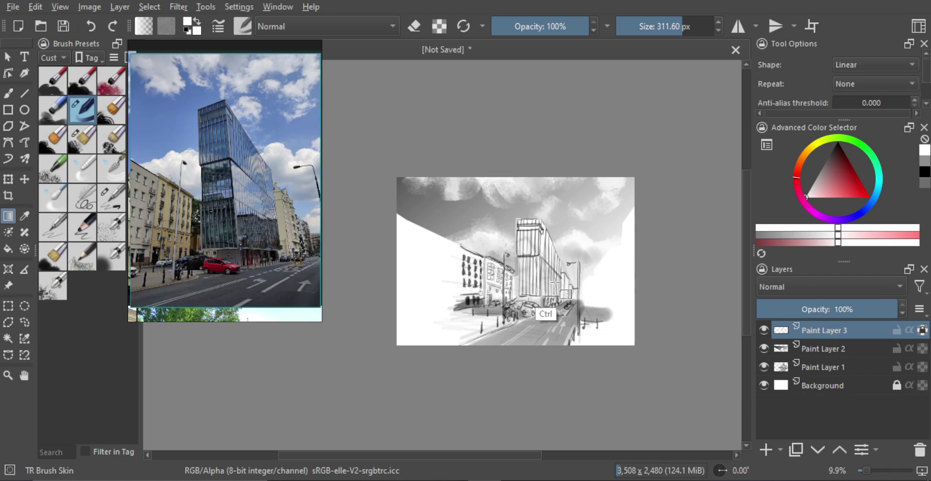
Soften the upper clouds with white strokes of the TR Smooth Skin brush, enlarging it to about 894 px
click(111, 256)
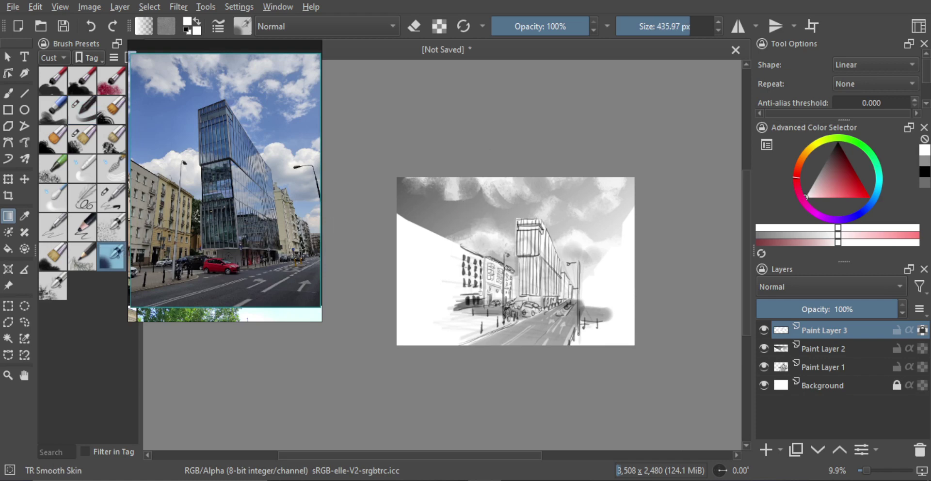
key(b)
drag(462, 198, 504, 198)
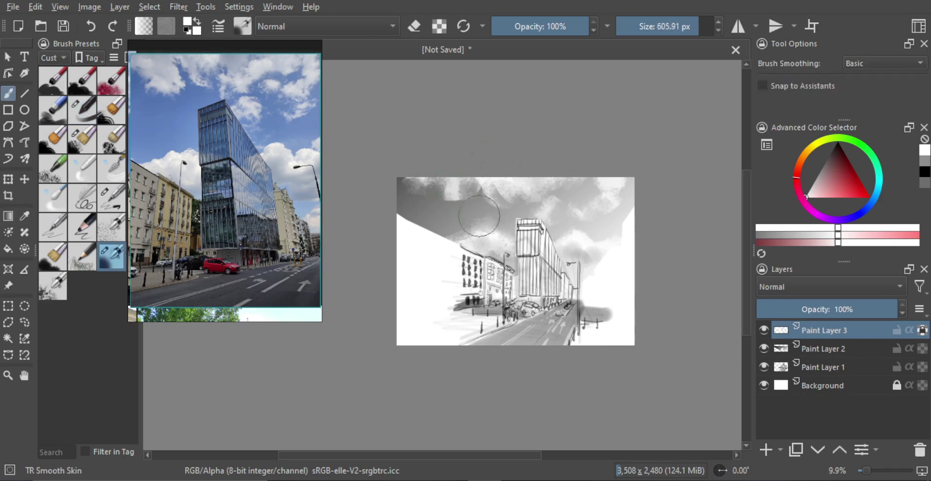
key(])
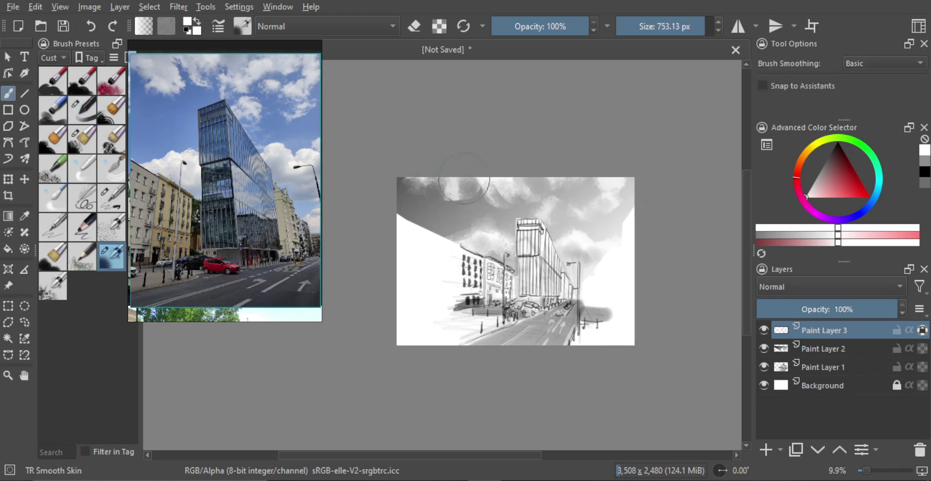
shift+click(567, 178)
shift+click(494, 172)
drag(494, 172, 560, 174)
drag(538, 177, 465, 191)
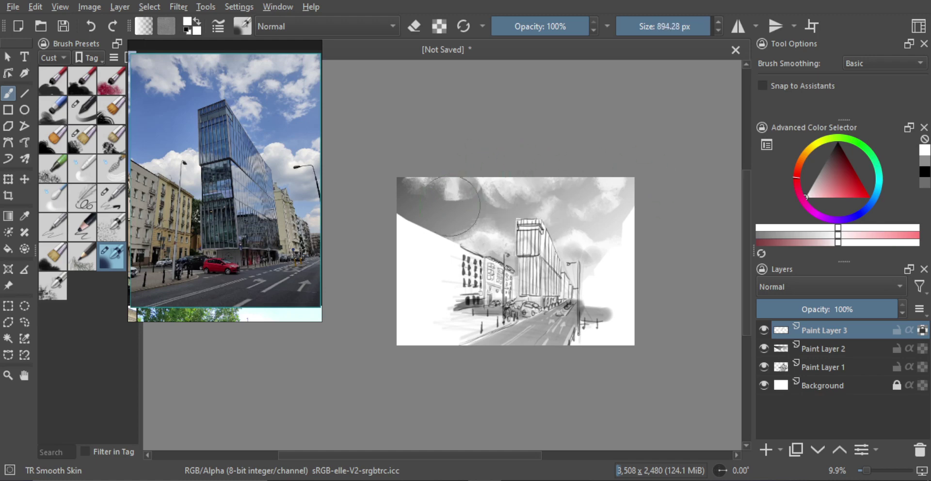
Brush soft white over the lower clouds on both sides of the tall building
drag(586, 241, 586, 275)
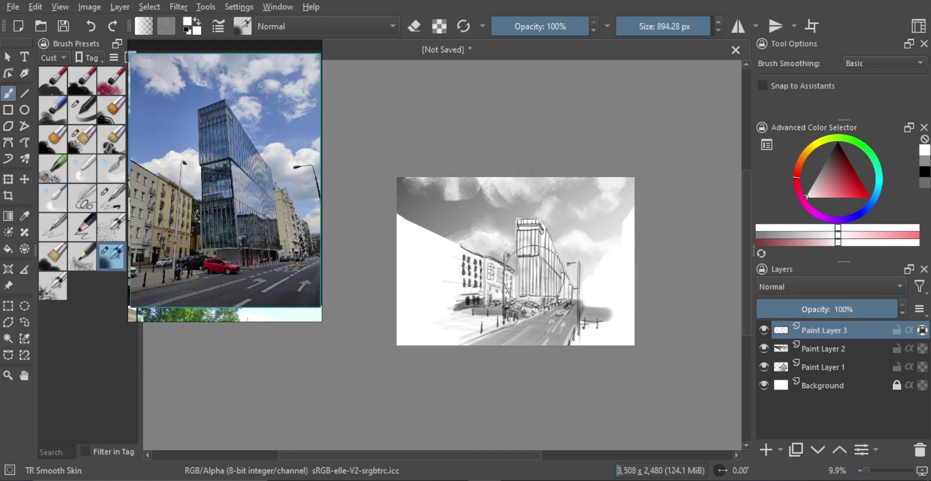
drag(527, 248, 527, 236)
drag(555, 270, 555, 271)
Merge the cloud layer down into Paint Layer 2 and make Paint Layer 1 the active layer
scroll(556, 272, up, 1)
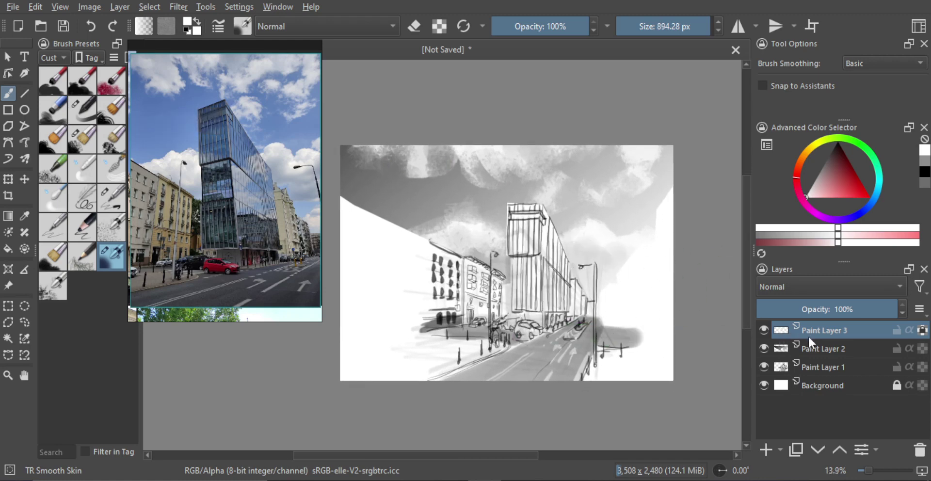
key(ctrl)
key(shift+Delete)
click(784, 347)
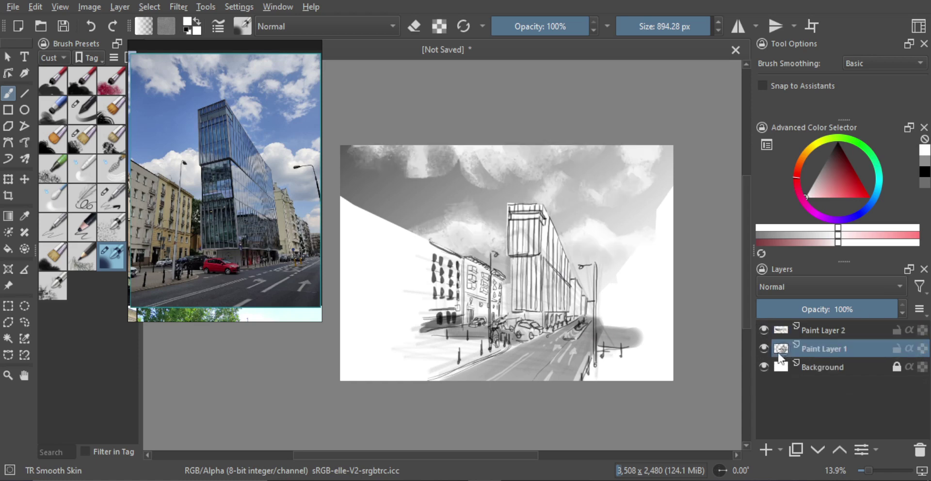
scroll(515, 264, down, 2)
drag(515, 264, 511, 275)
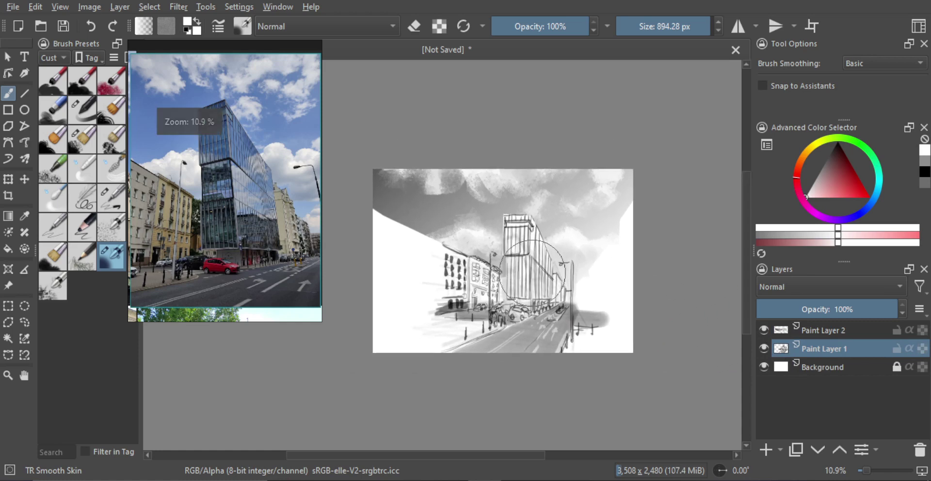
mouse_move(612, 248)
mouse_down()
mouse_move(606, 259)
mouse_move(588, 251)
mouse_up()
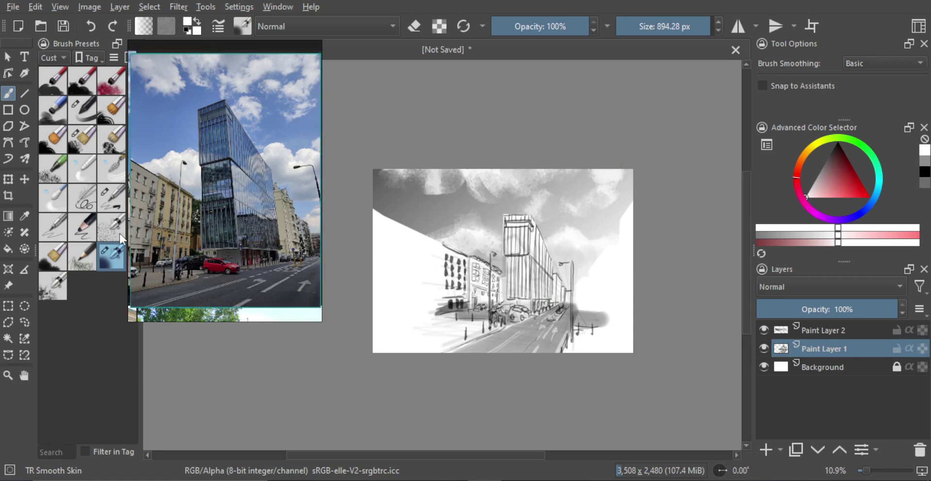
Outline the tall building with a polygonal selection and make the Background layer active
click(9, 322)
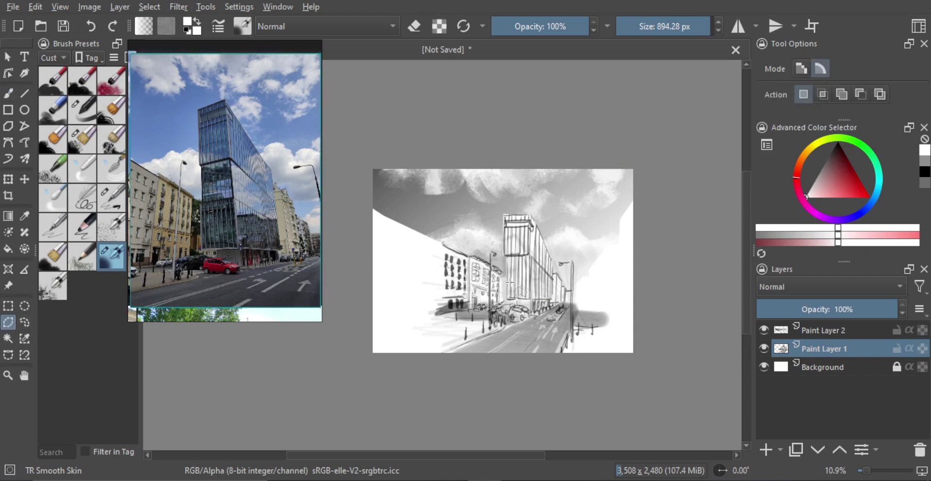
scroll(510, 294, up, 1)
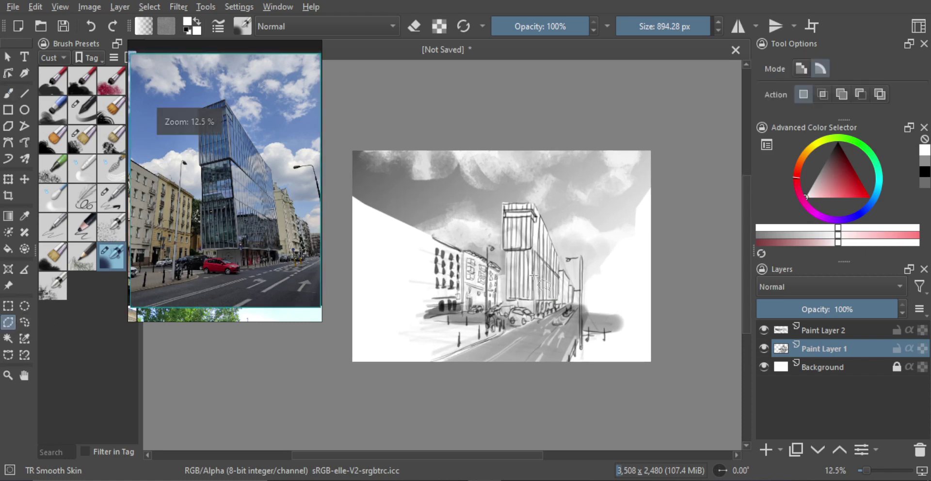
click(504, 300)
click(502, 201)
click(533, 201)
click(780, 367)
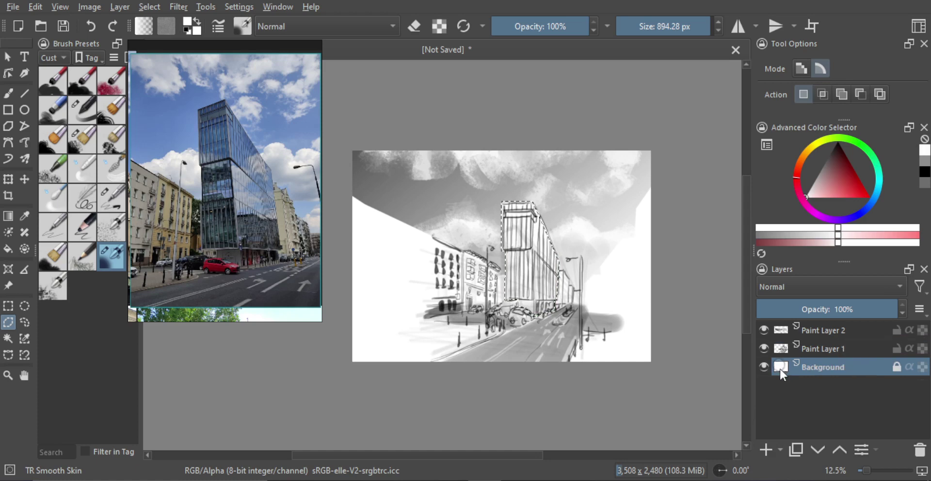
Add a paint layer above the Background and fill the selected tall building with a horizontal black linear gradient
click(766, 447)
key(d)
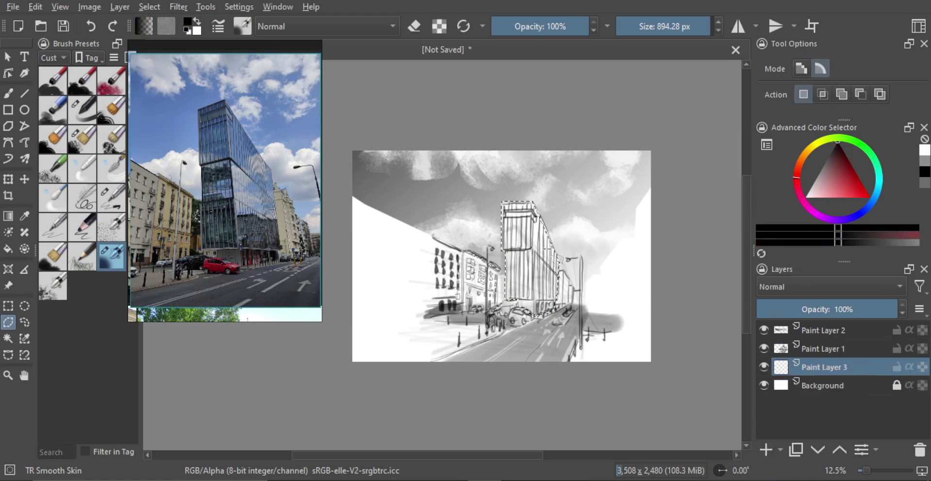
key(g)
drag(449, 259, 612, 265)
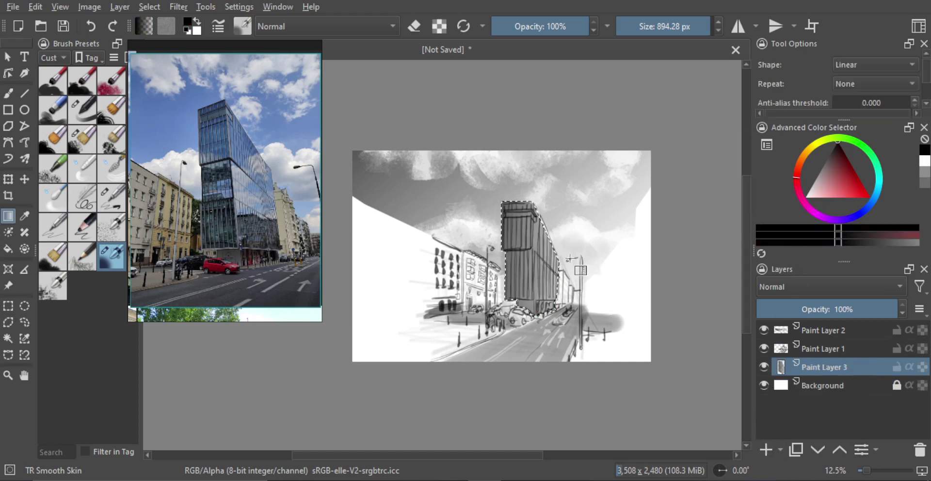
Outline the tall building's side face with a polygonal selection, lock the new layer's alpha, and lighten the face with a white linear gradient
scroll(534, 278, up, 2)
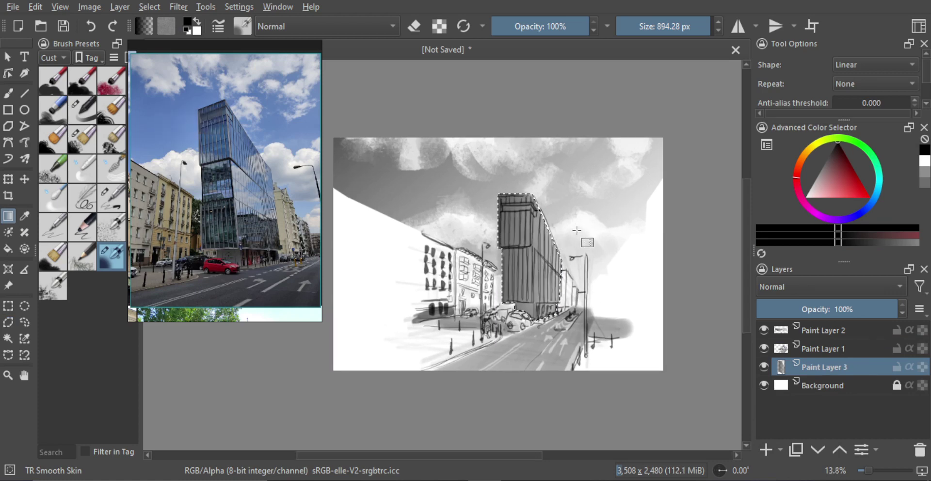
key(l)
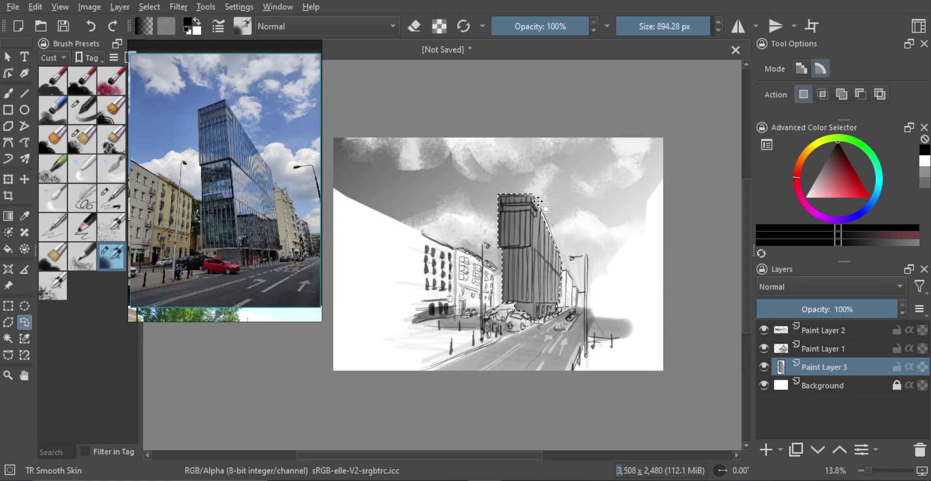
click(15, 319)
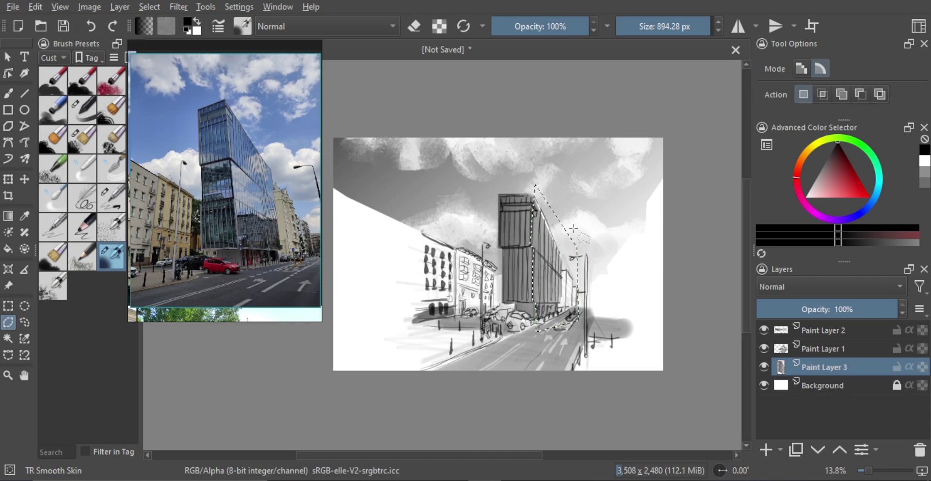
click(921, 367)
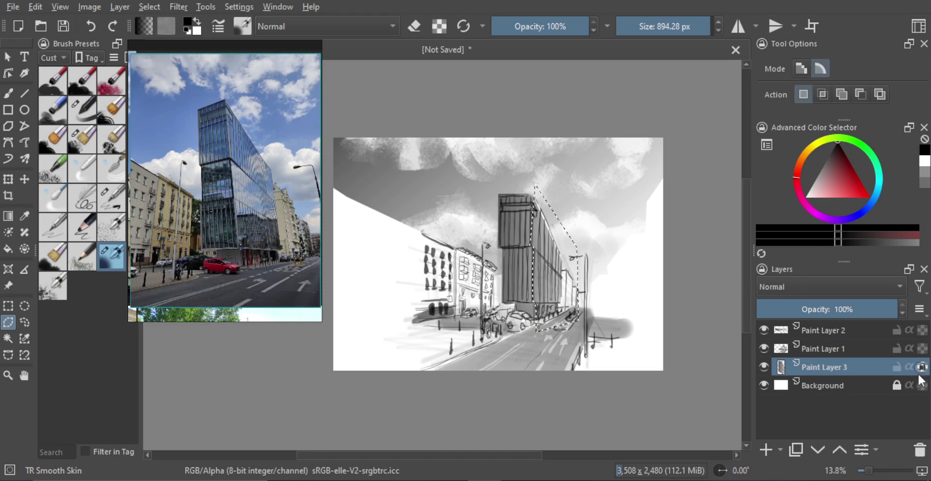
key(g)
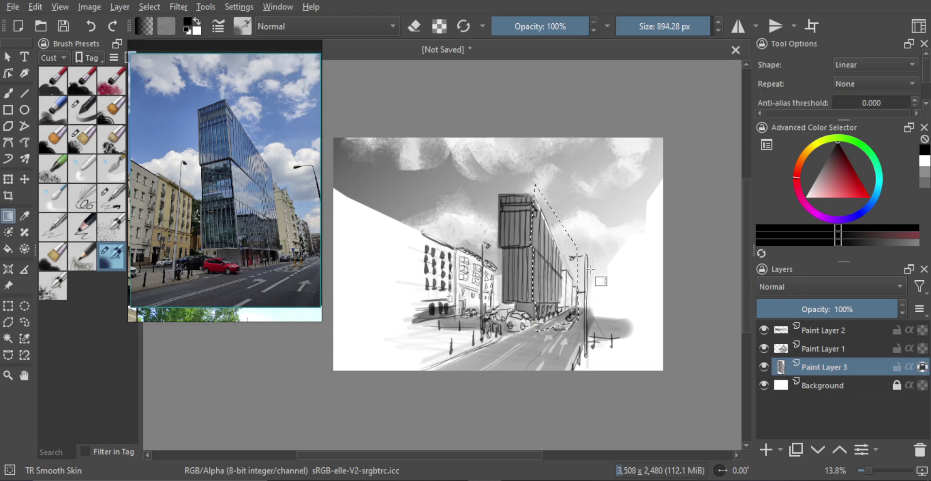
click(824, 171)
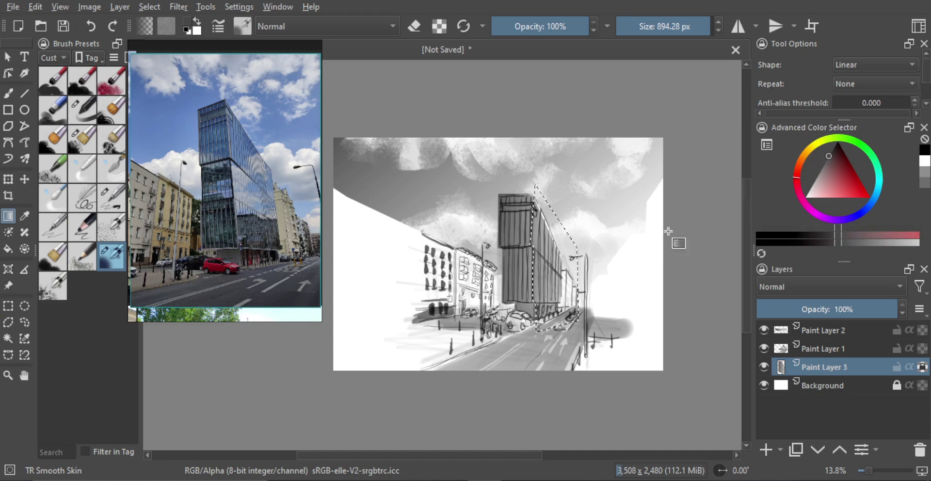
click(805, 196)
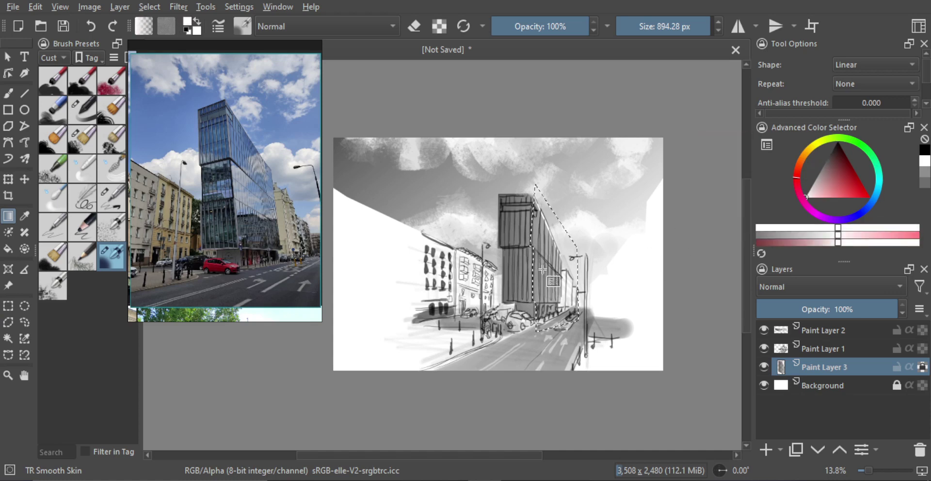
drag(534, 233, 607, 282)
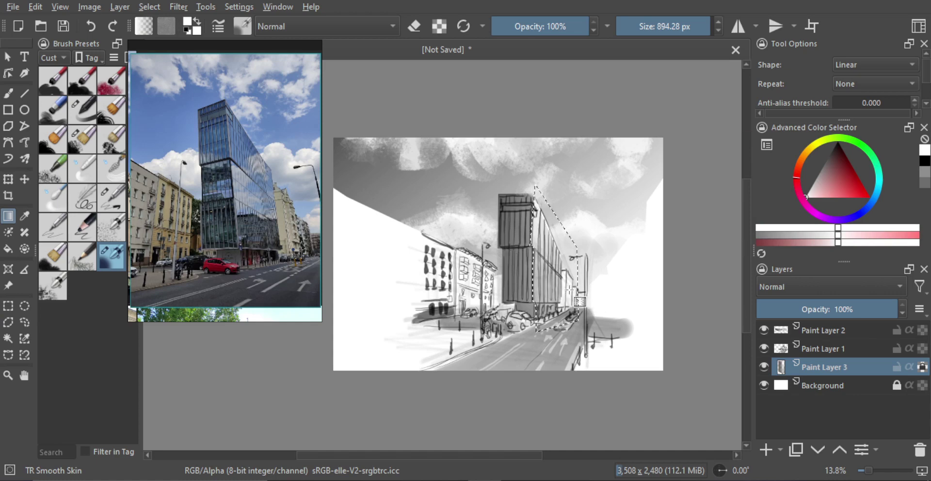
Outline a reflection area on the lower side face with a new polygonal selection, apply the white gradient, and clear the selection
key(l)
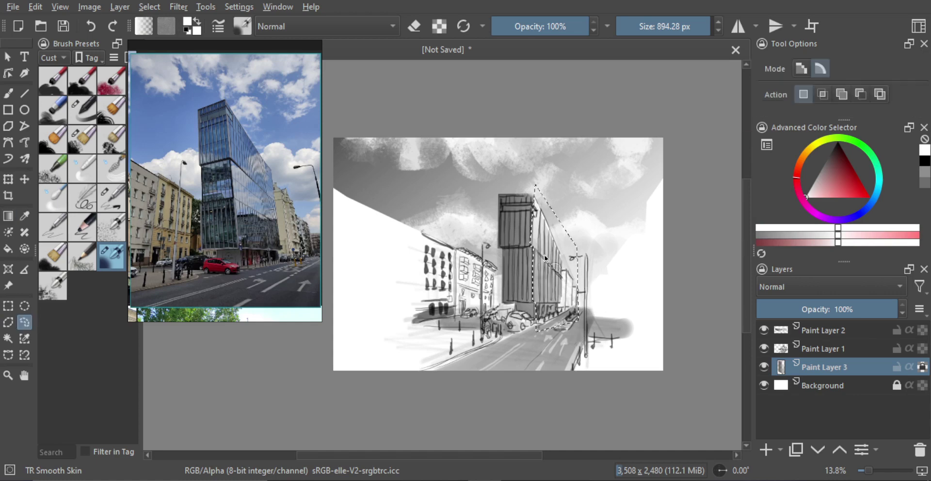
key(ctrl+shift+a)
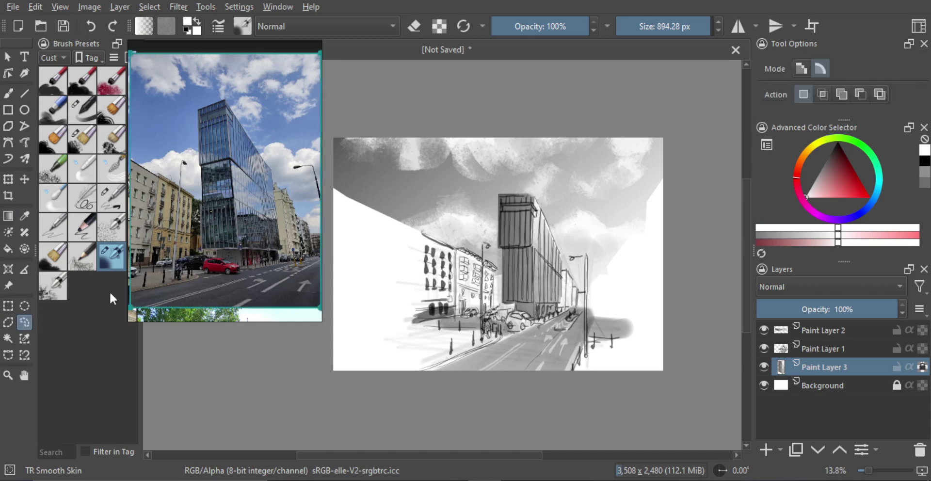
click(9, 323)
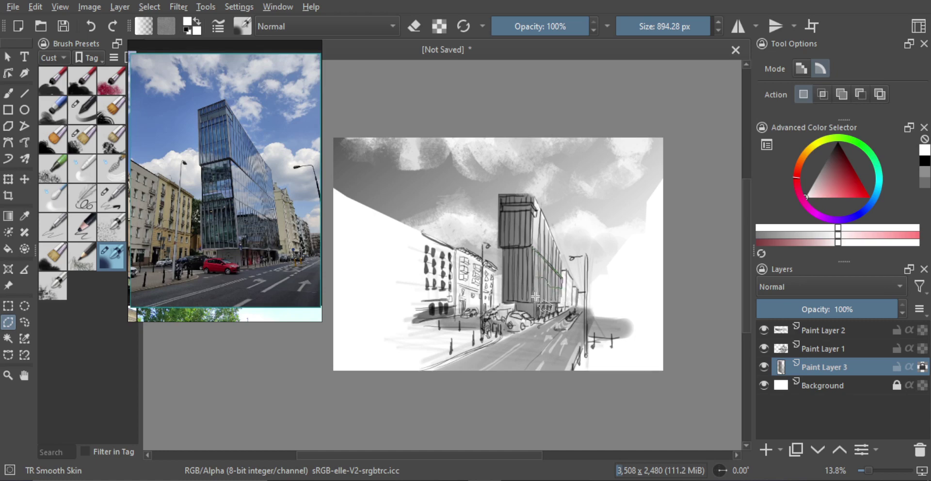
click(561, 286)
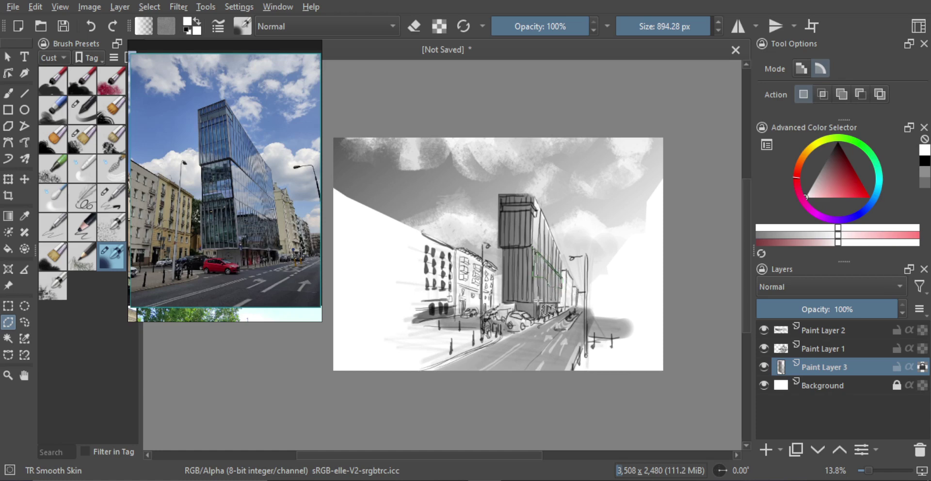
click(534, 250)
key(g)
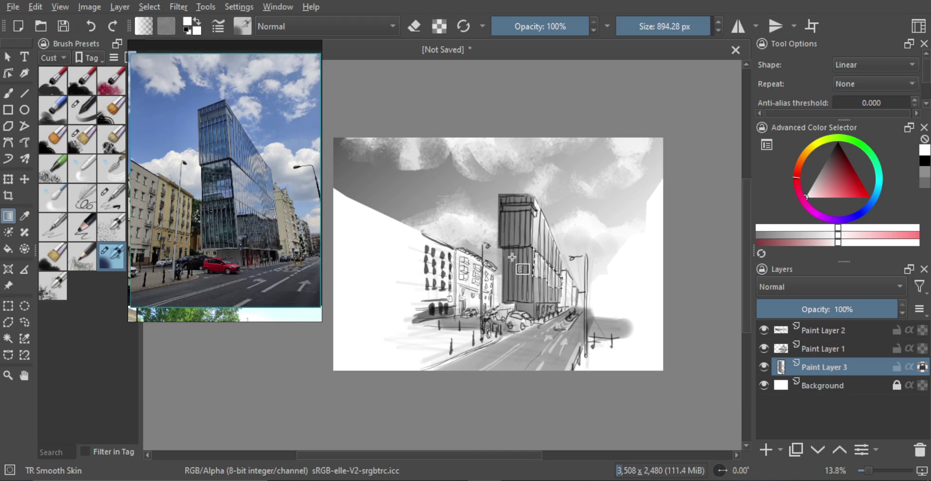
key(ctrl+shift+a)
Outline a jagged area on the lower front face with a polygonal selection, apply the white gradient, and clear the selection
click(9, 320)
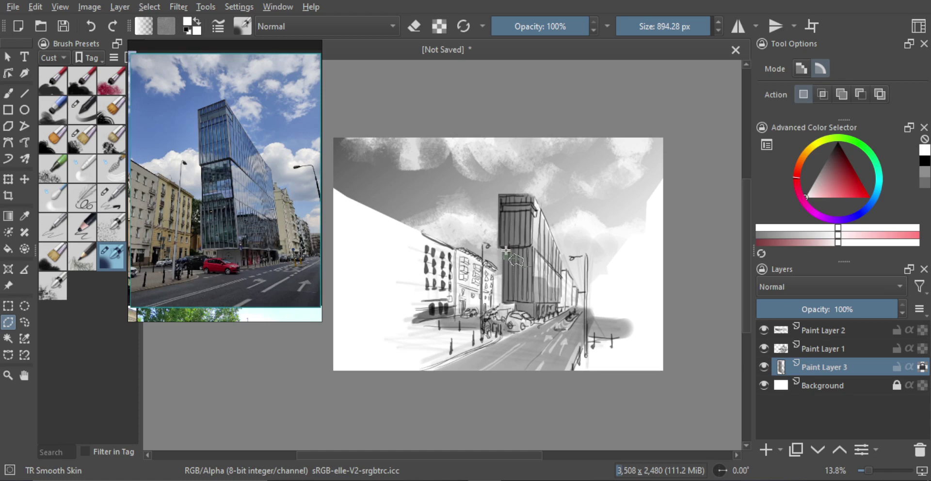
click(533, 266)
key(g)
drag(531, 282, 513, 241)
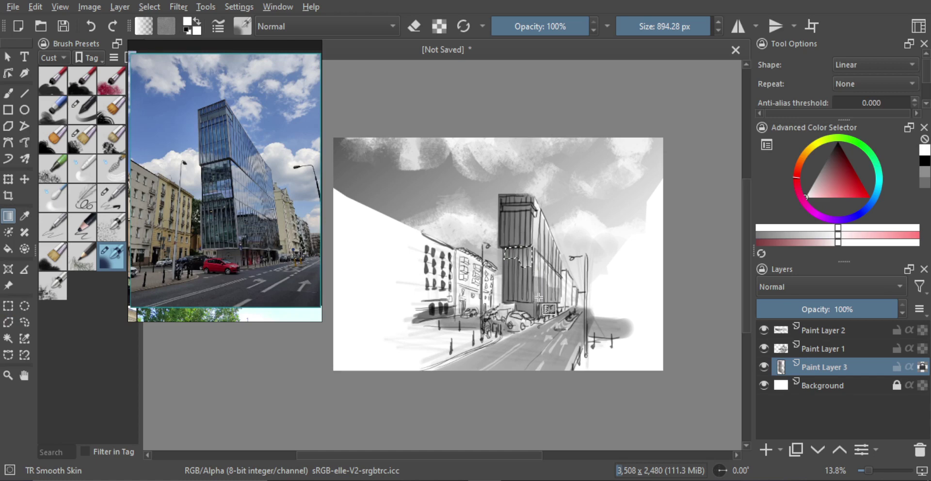
key(ctrl+shift+a)
key(ctrl+z)
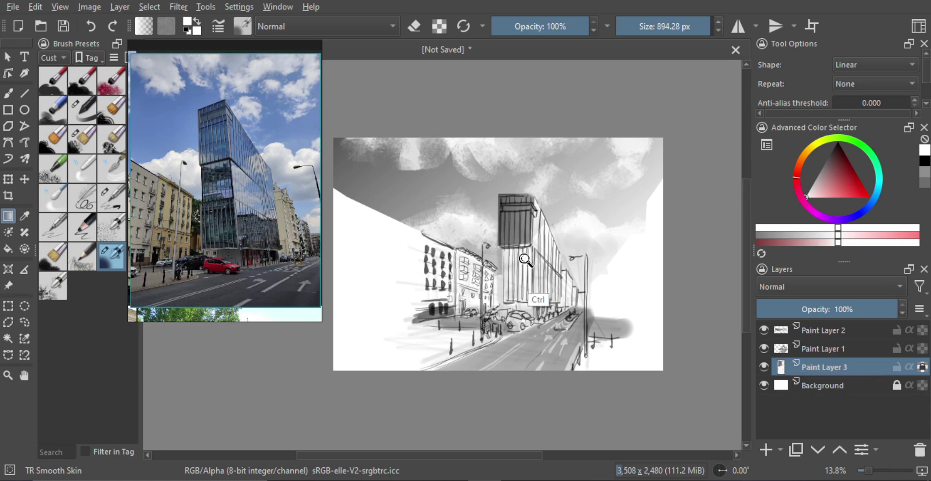
key(ctrl+shift+z)
Select the front of the tall building's upper block, lighten it with the white gradient, and clear the selection
key(l)
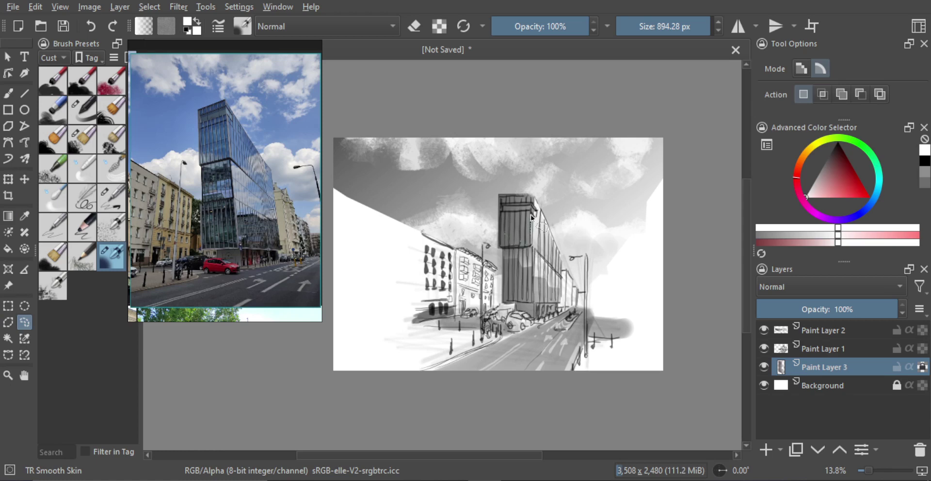
mouse_move(501, 232)
mouse_down()
mouse_move(531, 227)
mouse_move(513, 244)
mouse_up()
key(g)
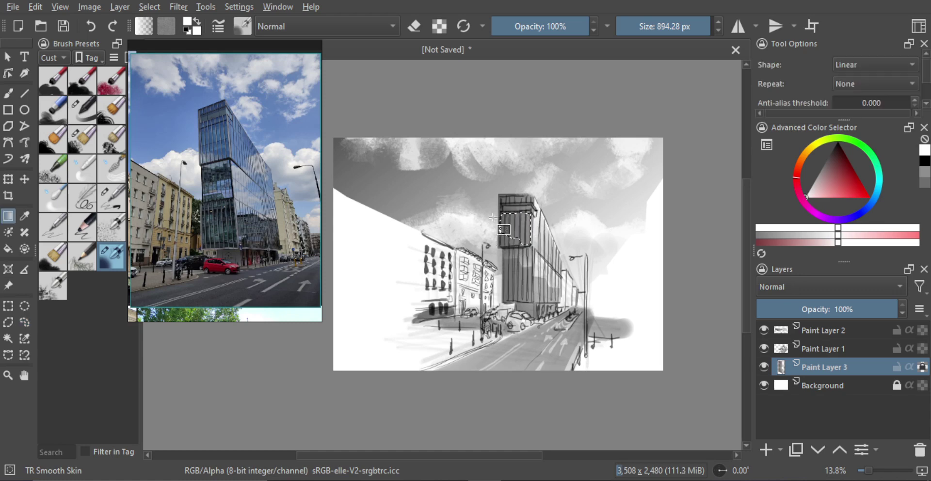
key(ctrl)
key(ctrl+shift+a)
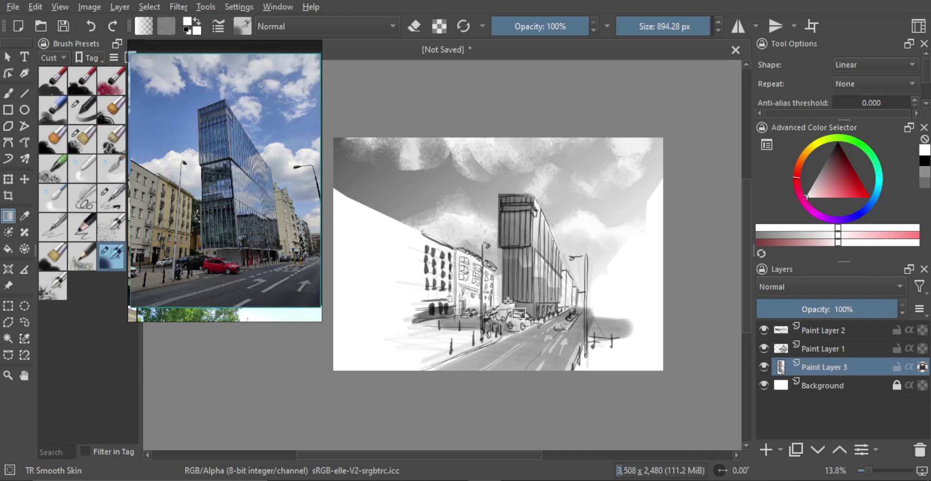
Draw a freehand selection around the tall building above street level and try a soft white stroke with the brush enlarged to about 984 px
key(l)
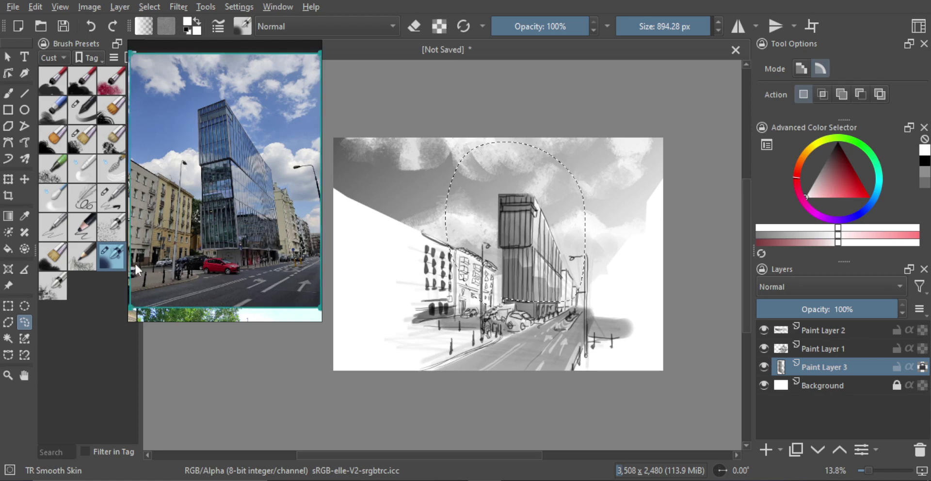
key(b)
drag(568, 213, 610, 214)
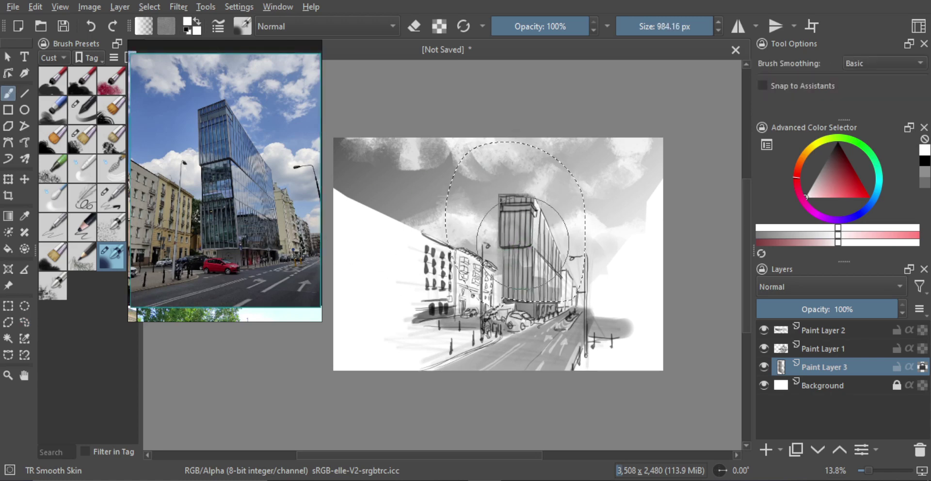
drag(527, 199, 523, 242)
key(ctrl+z)
Shade the selected tall building with soft black brush strokes, reduce the brush to about 695 px, and clear the selection
drag(839, 157, 837, 141)
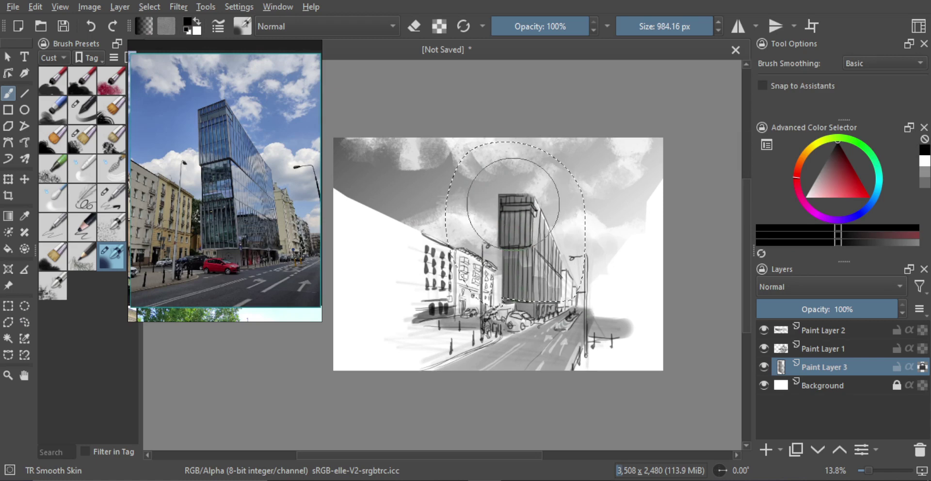
mouse_move(545, 241)
mouse_down()
mouse_move(499, 257)
mouse_move(477, 221)
mouse_up()
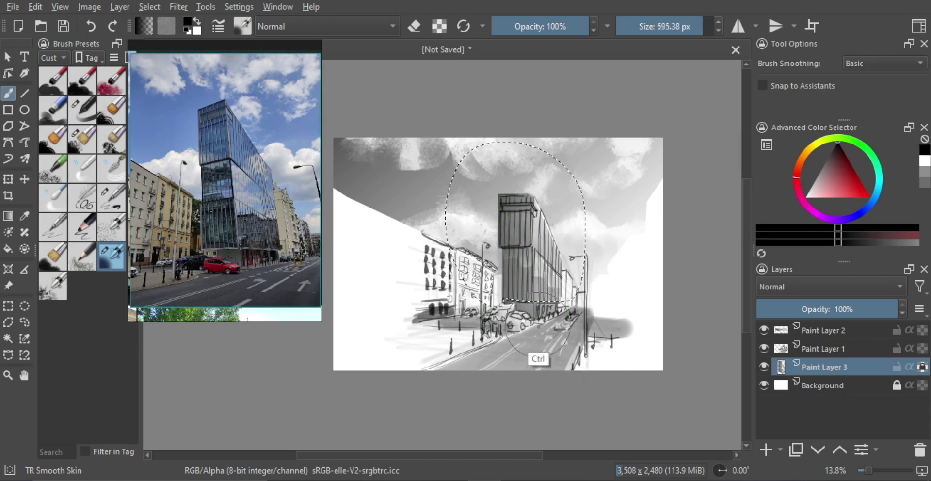
key(ctrl+shift+a)
drag(602, 243, 609, 269)
drag(609, 269, 575, 275)
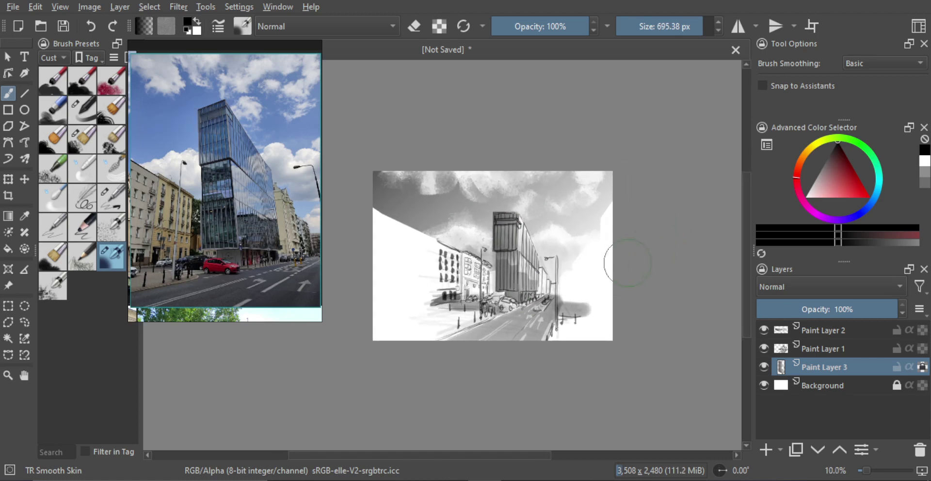
drag(540, 287, 541, 266)
drag(541, 266, 571, 270)
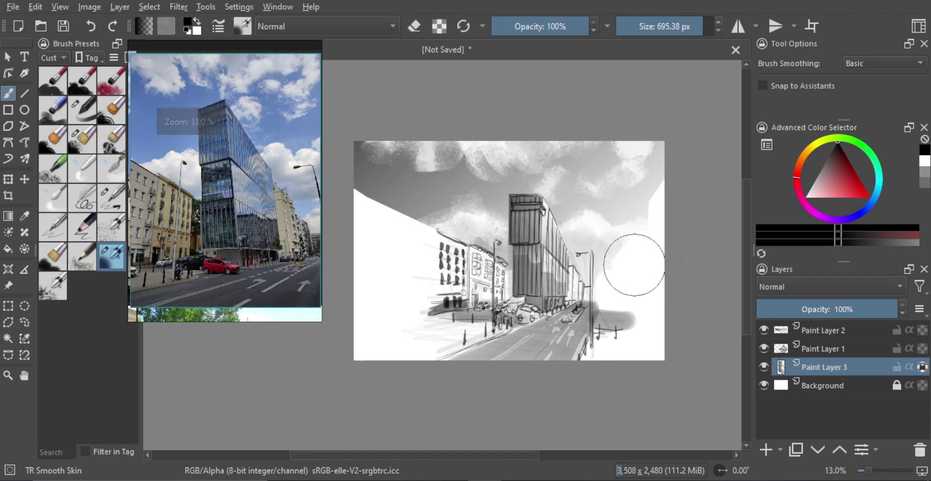